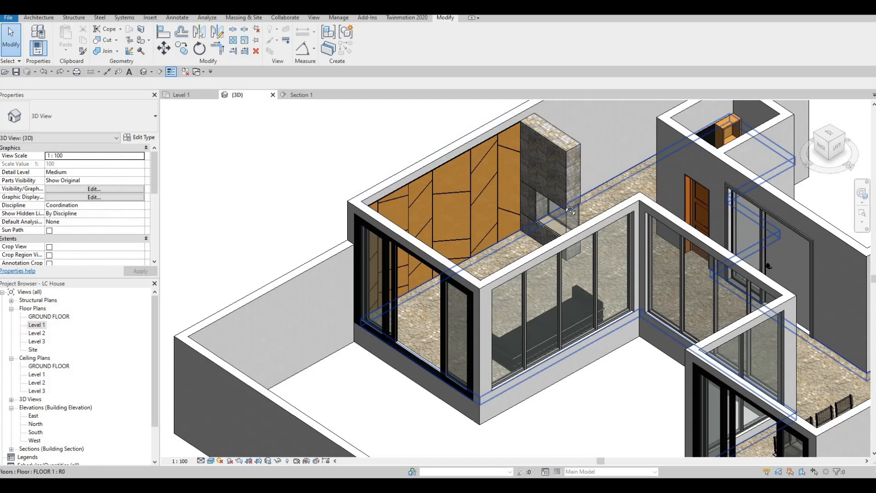
Examine the wood-panelled accent wall and the stone fireplace beside it in the 3D view.
middle_click_drag(614, 205, 584, 211, "shift")
scroll(586, 211, "up", 5)
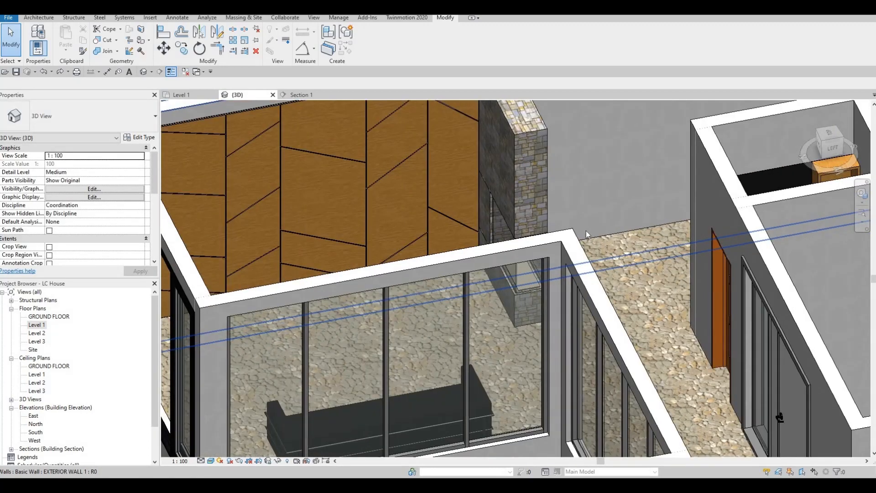
middle_click_drag(656, 210, 612, 176, "shift")
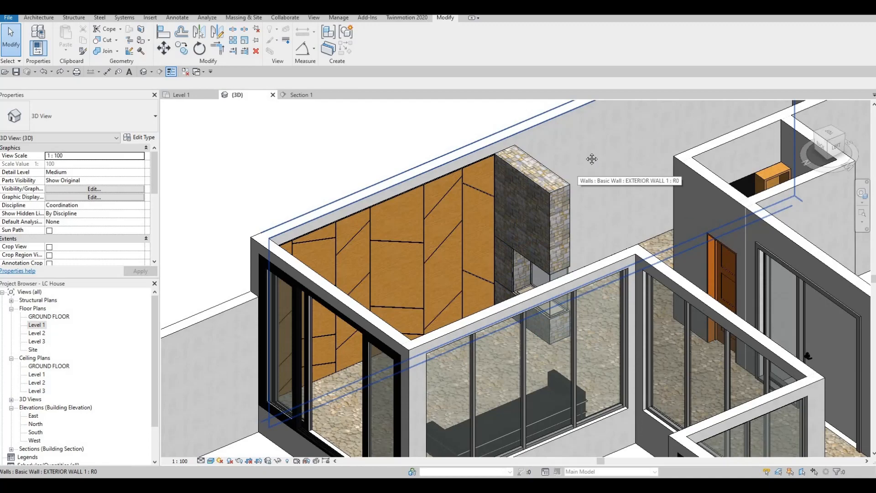
left_click(532, 183)
key("b")
key("x")
key("Escape")
scroll(546, 192, "up", 5)
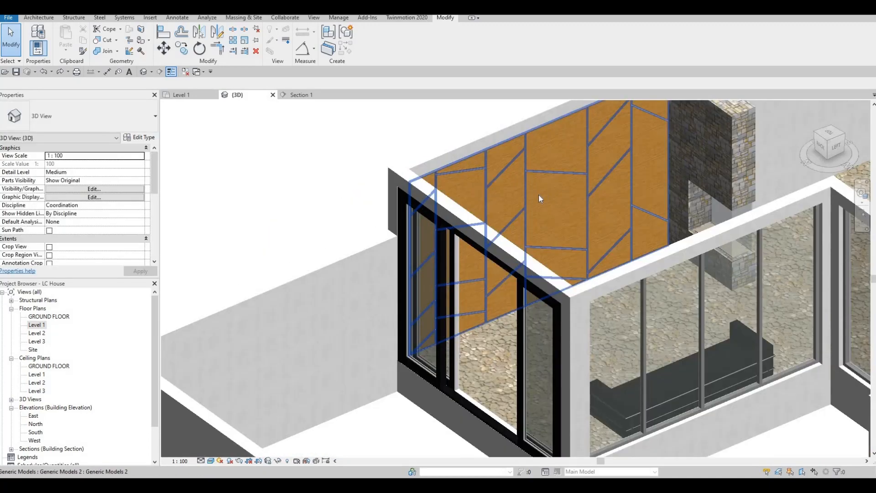
scroll(551, 191, "up", 1)
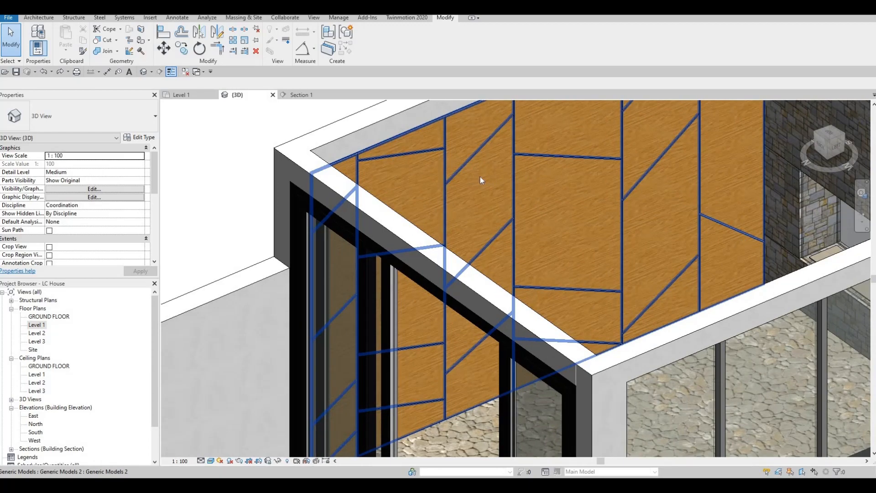
scroll(525, 181, "down", 1)
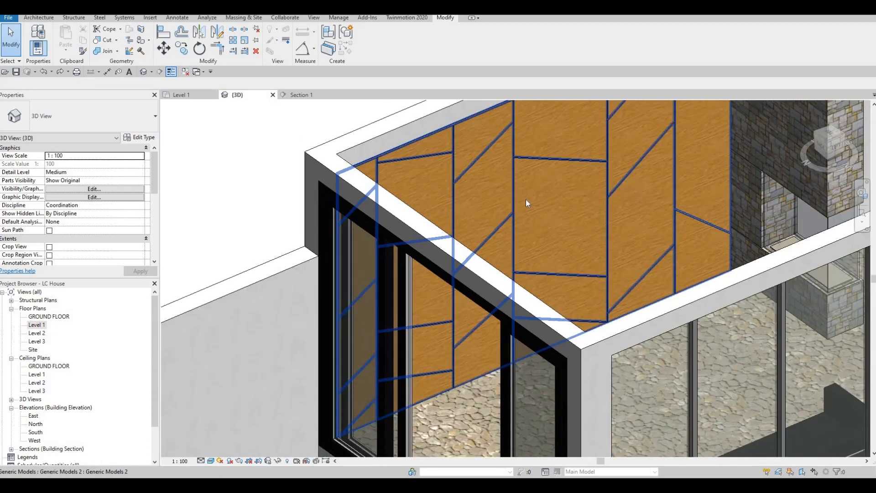
scroll(527, 199, "down", 1)
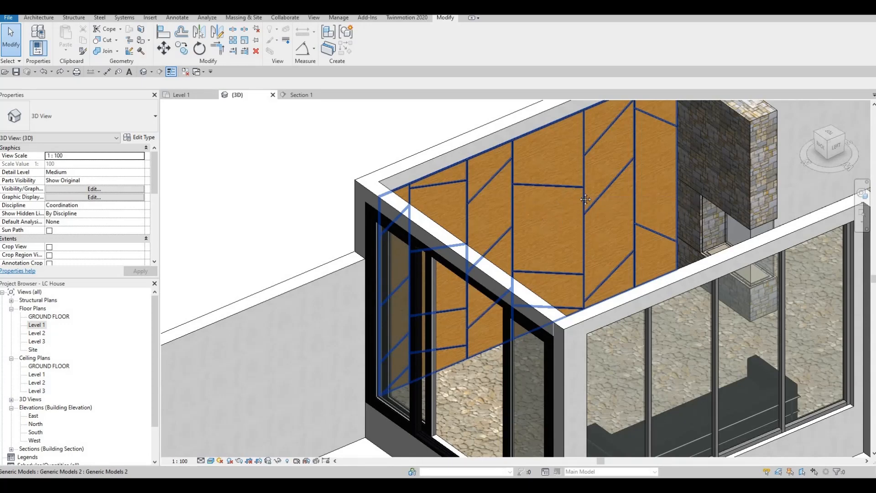
middle_click_drag(538, 199, 586, 184)
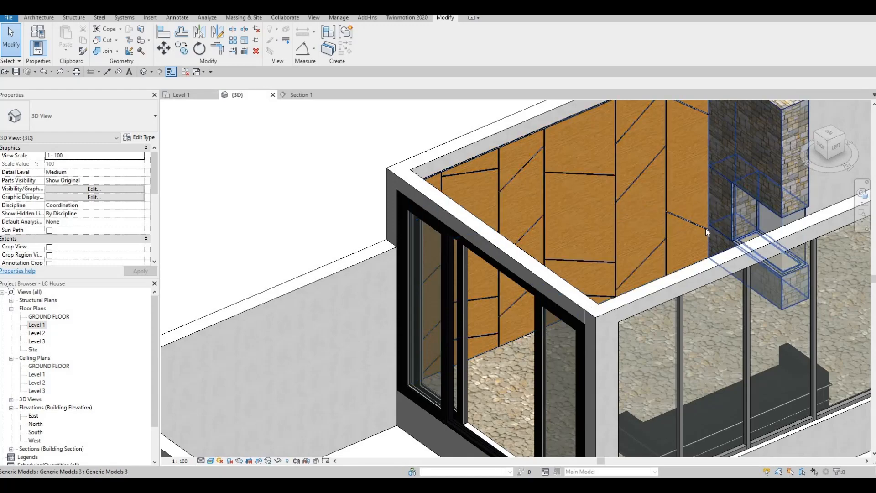
scroll(642, 227, "up", 5)
scroll(581, 212, "down", 5)
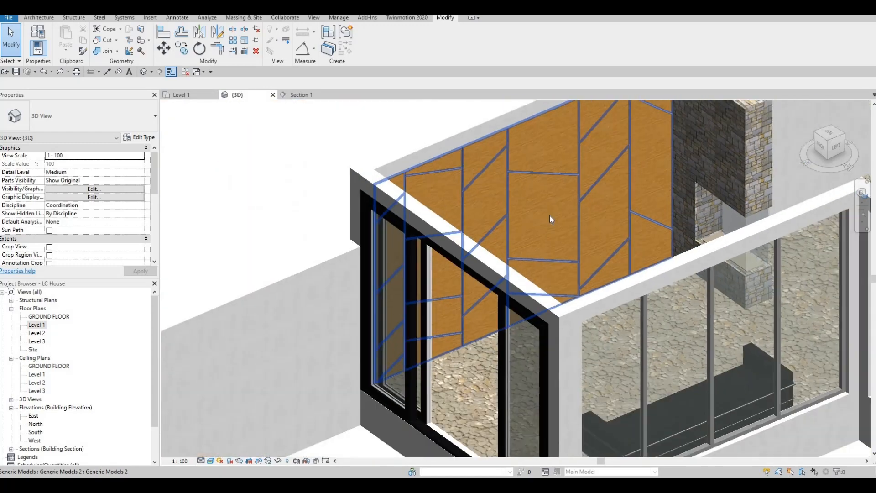
scroll(552, 215, "up", 3)
scroll(580, 206, "down", 5)
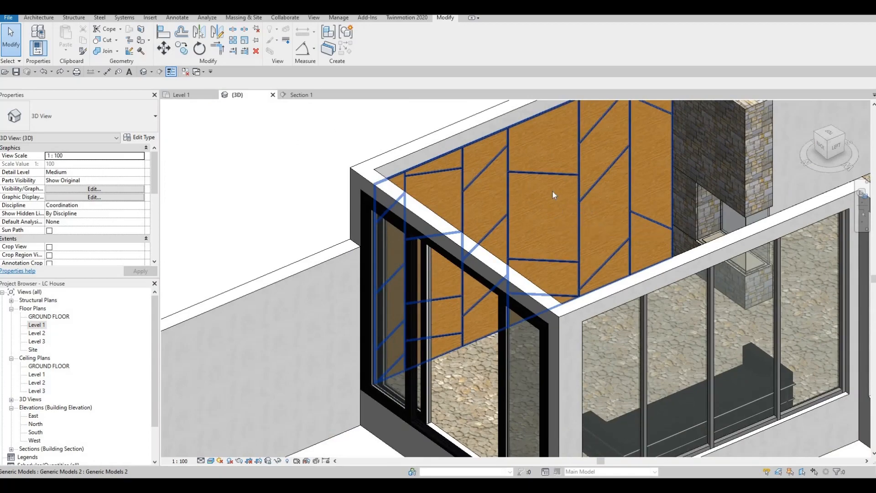
scroll(485, 216, "up", 5)
scroll(491, 274, "down", 5)
scroll(491, 253, "up", 5)
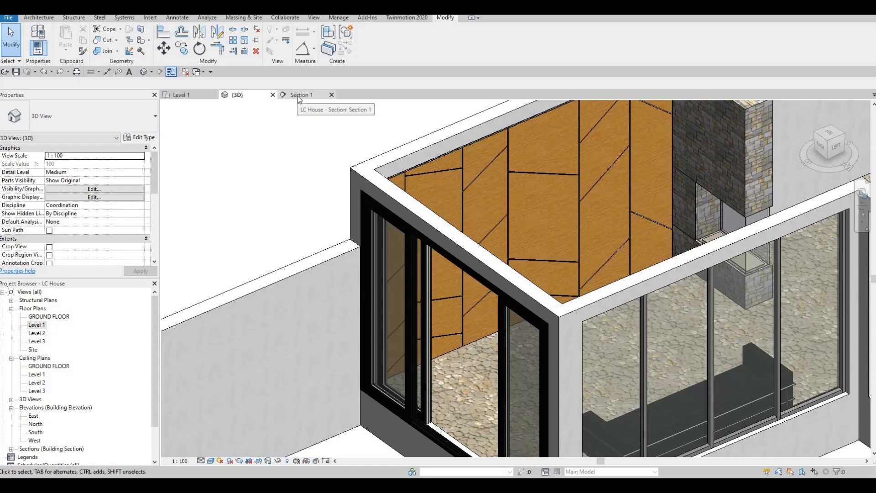
Open the Section 1 view from its section mark on the Level 1 floor plan, showing the panelled wall.
left_click(187, 94)
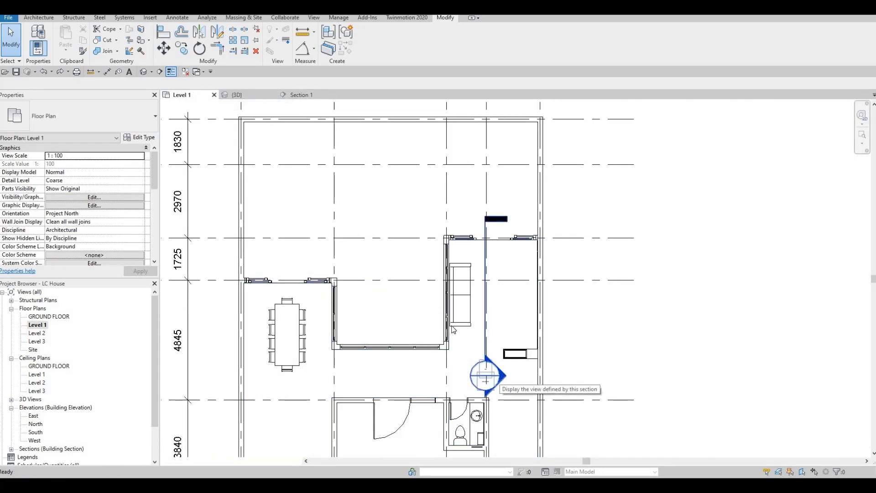
double_click(500, 379)
middle_click_drag(379, 297, 498, 261)
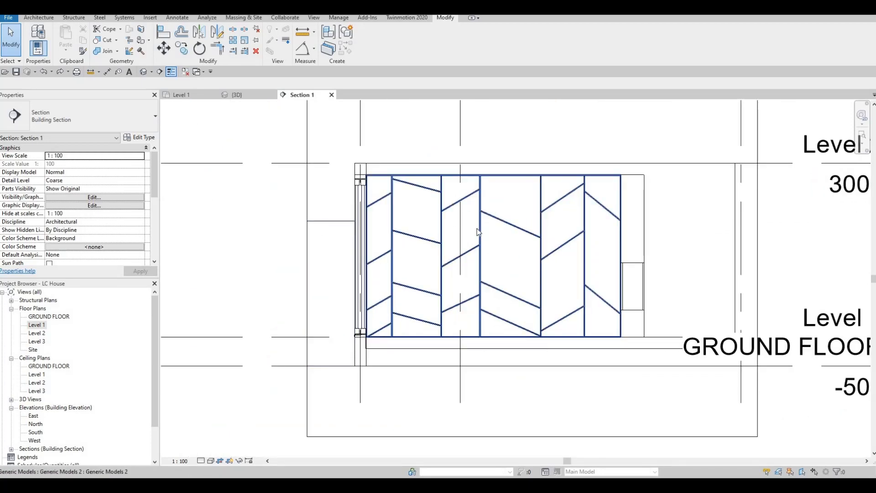
scroll(499, 227, "up", 1)
scroll(424, 234, "up", 1)
middle_click_drag(422, 230, 355, 235)
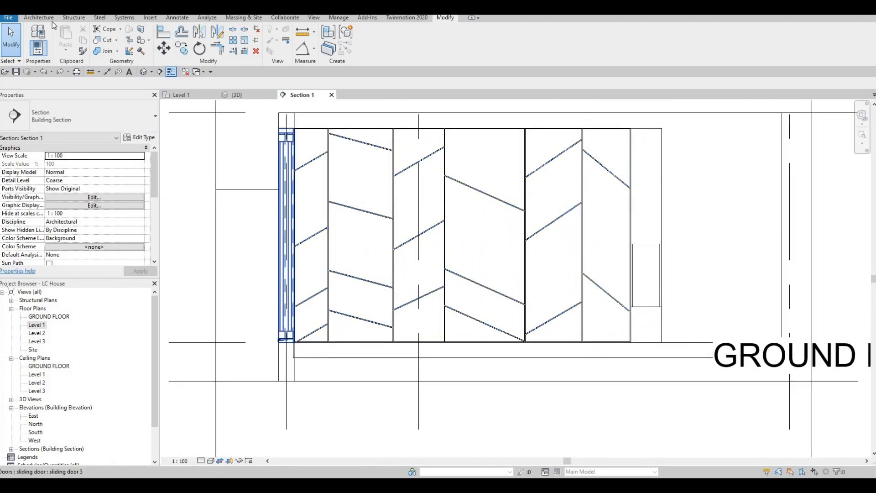
Create a model in-place component in the Generic Models category, keeping the default name.
left_click(46, 19)
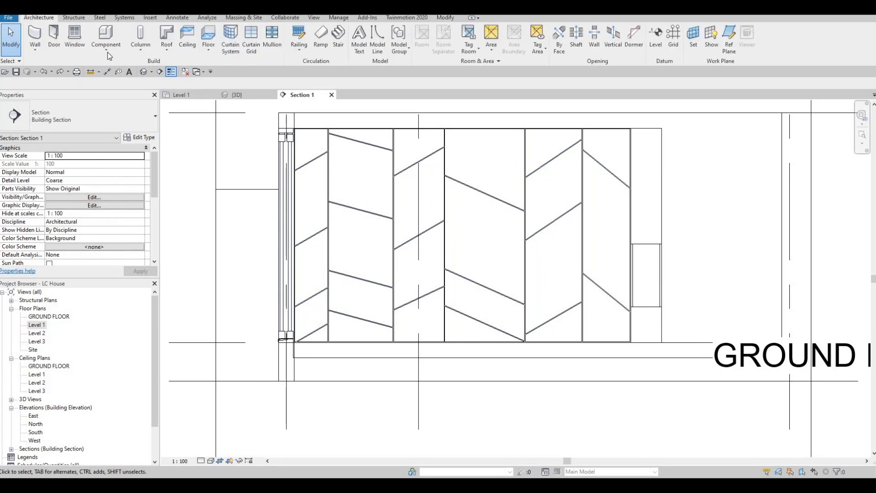
left_click(108, 53)
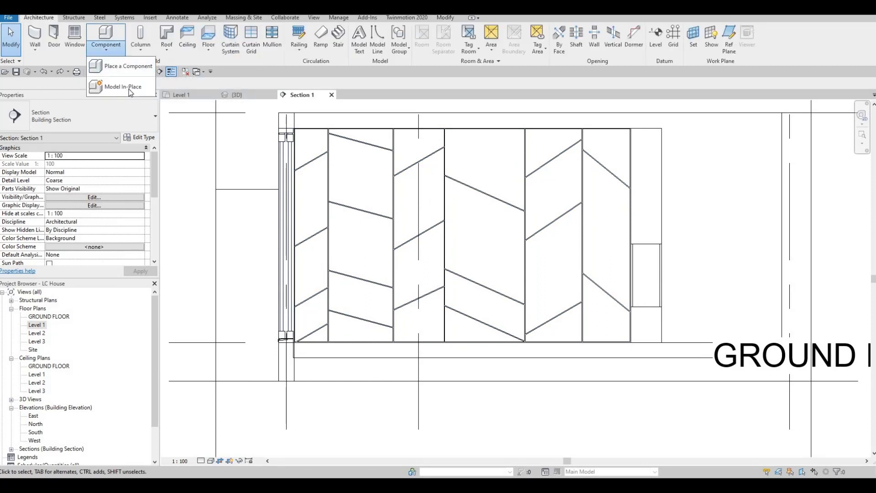
left_click(123, 86)
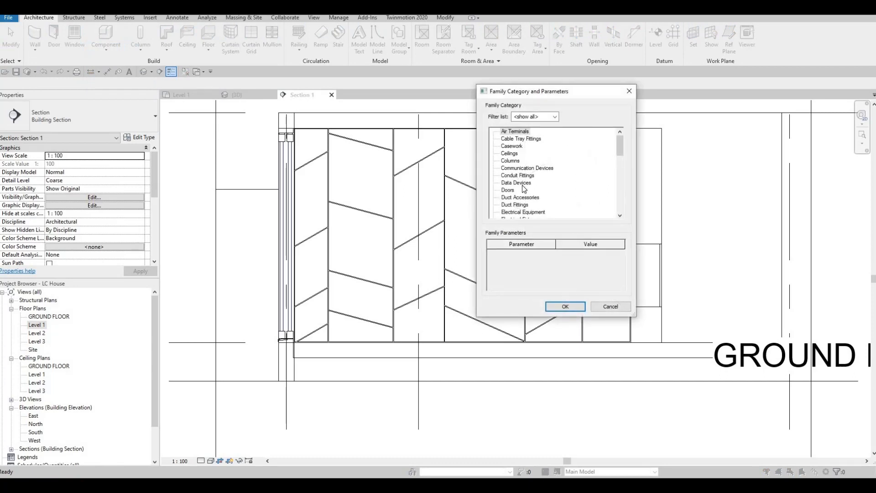
scroll(524, 192, "down", 3)
left_click(518, 205)
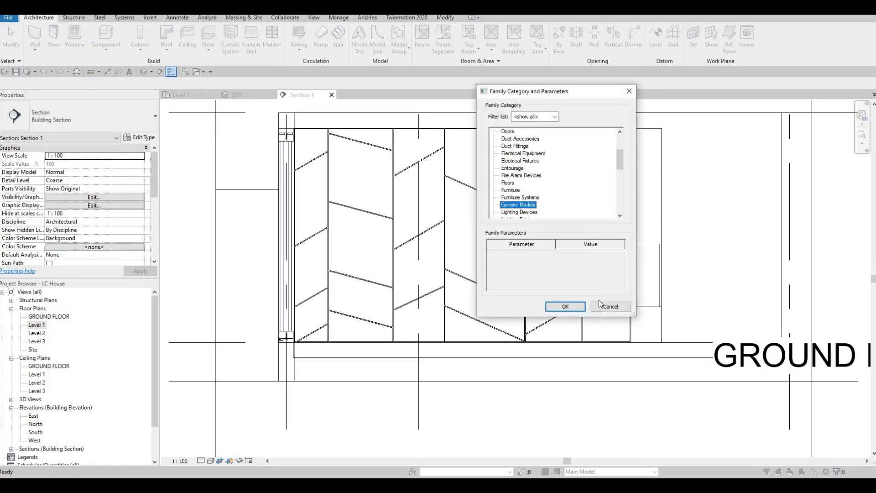
left_click(565, 306)
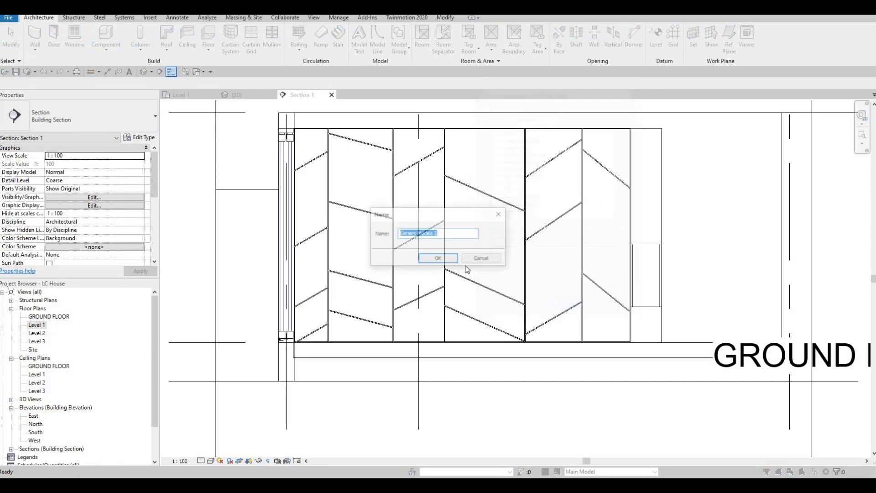
left_click(441, 262)
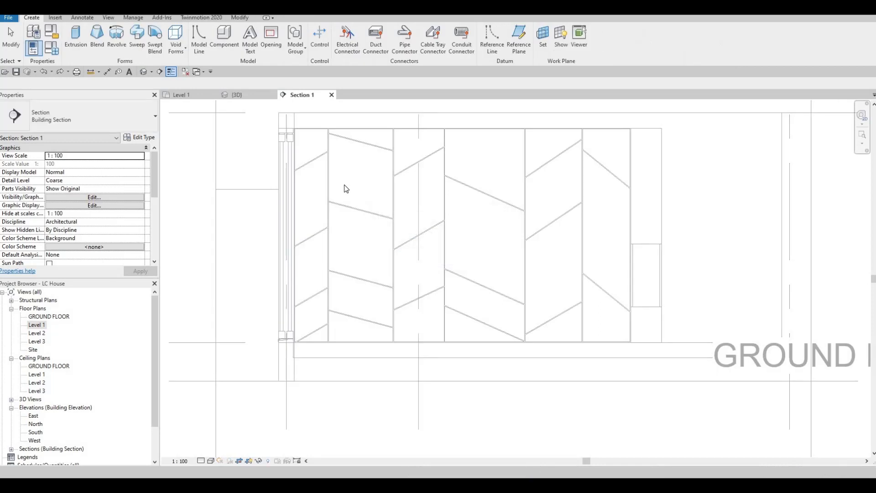
left_click(76, 44)
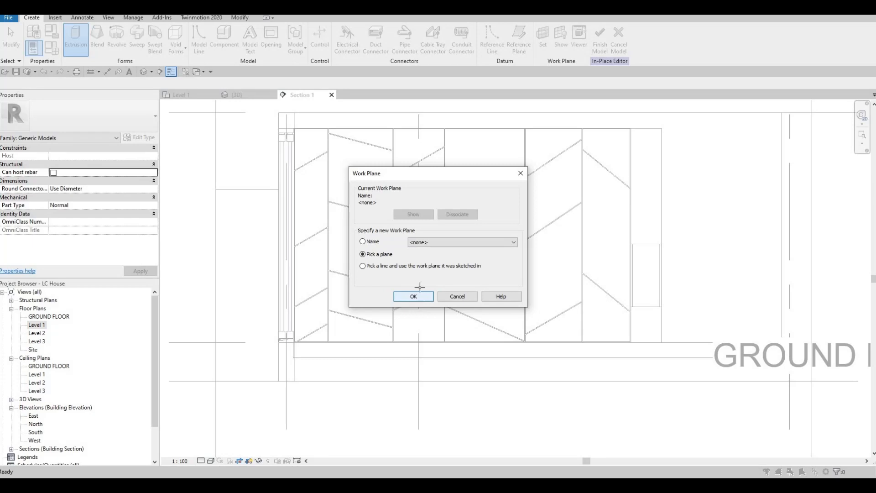
left_click(414, 296)
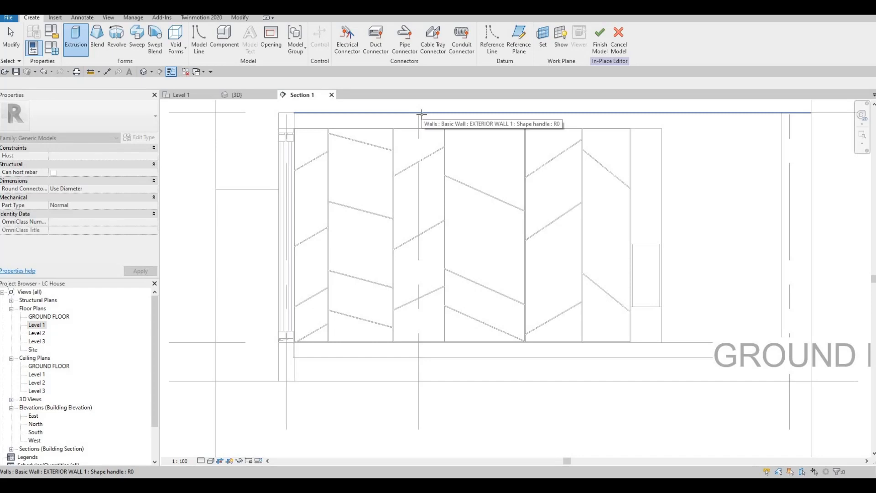
left_click(385, 183)
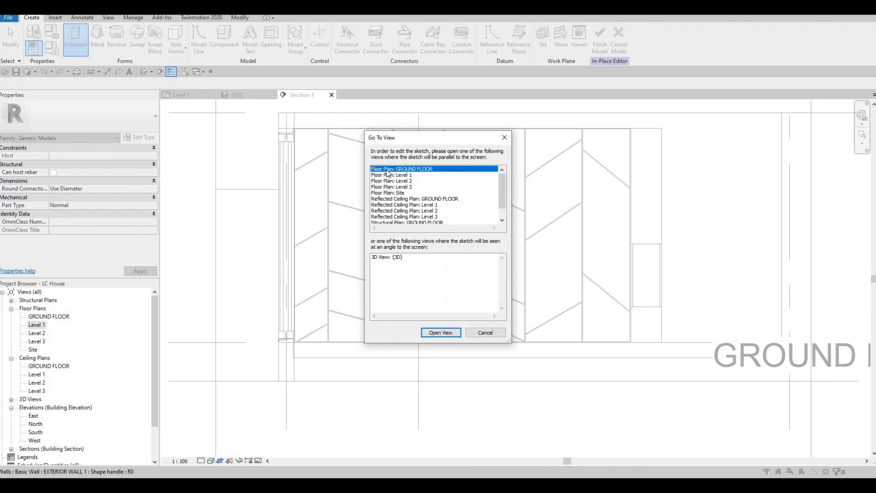
key("Escape")
Set the work plane by picking the face of EXTERIOR WALL 1 behind the panelling.
left_click(541, 42)
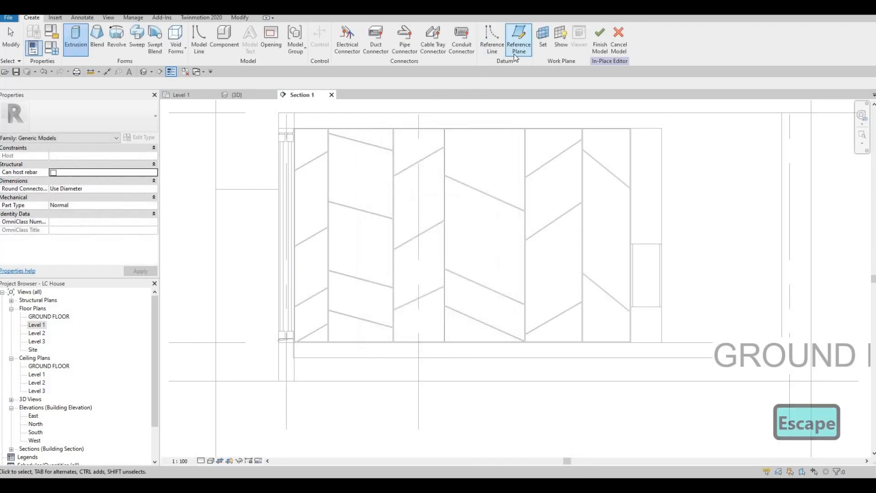
left_click(413, 297)
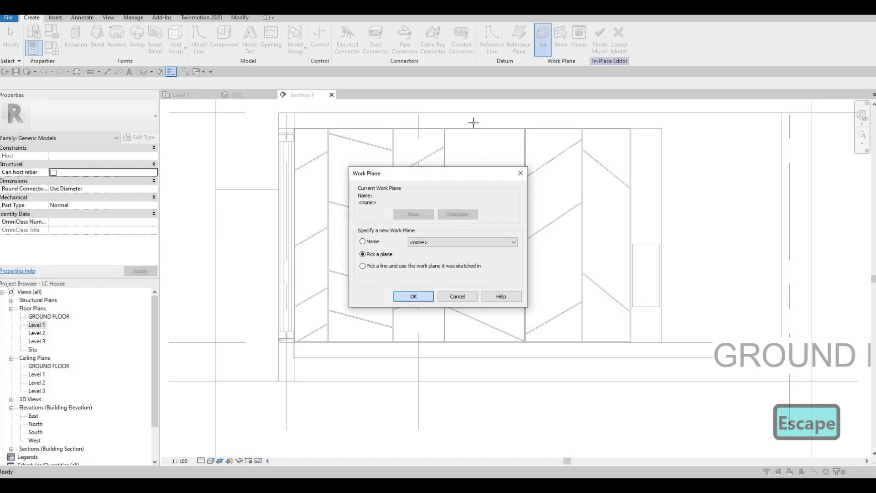
left_click(473, 123)
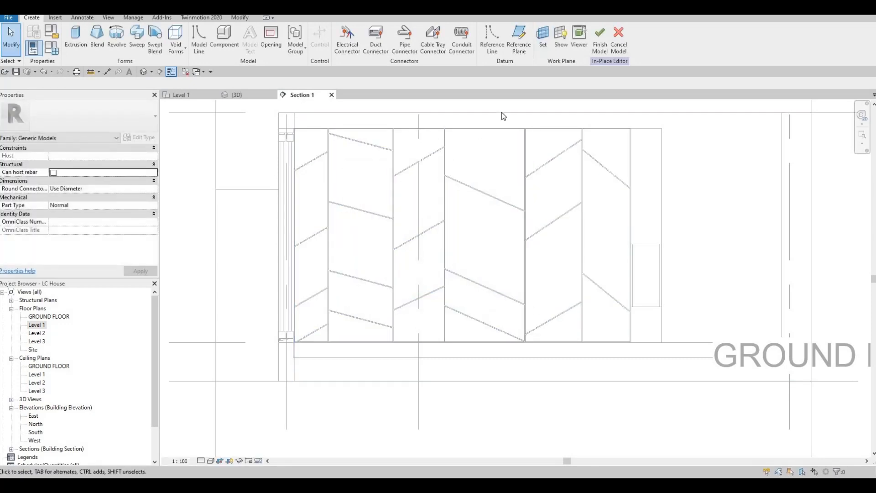
middle_click_drag(404, 217, 417, 188)
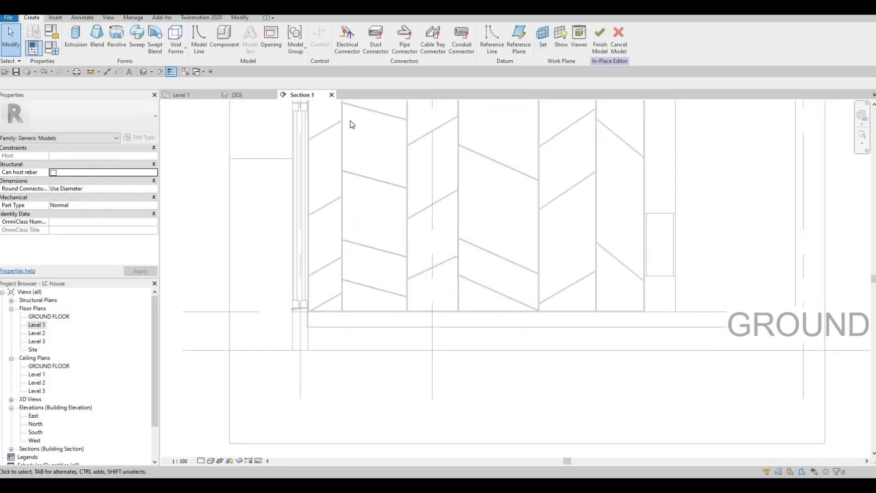
middle_click_drag(350, 120, 338, 159)
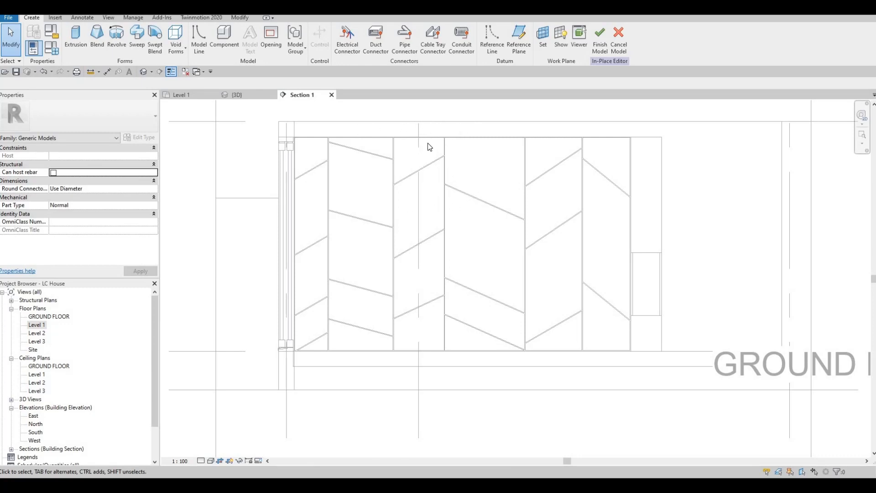
left_click(543, 40)
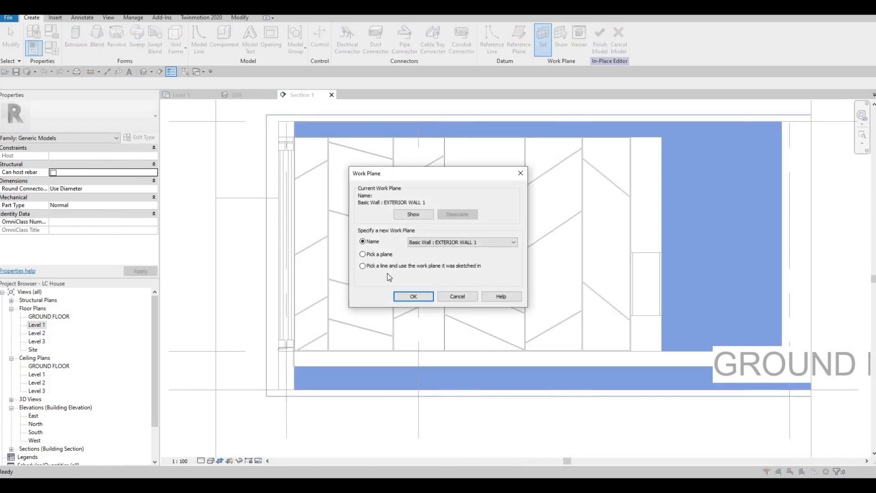
left_click(363, 254)
left_click(423, 299)
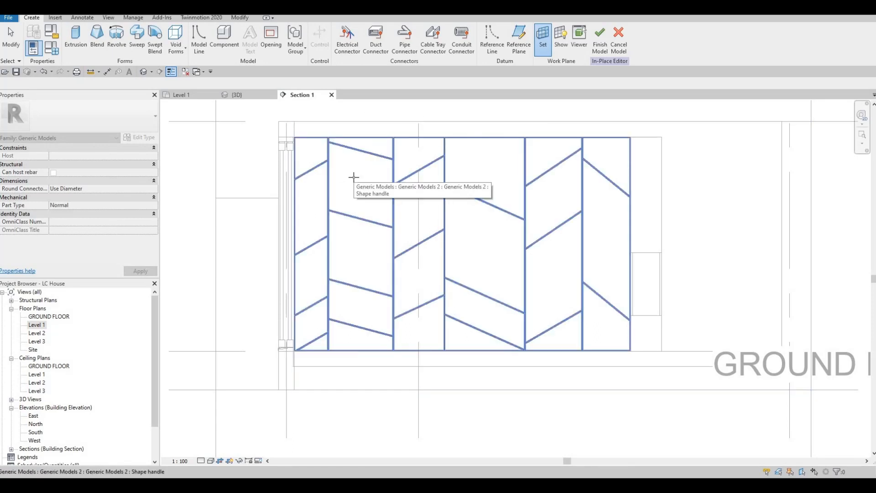
left_click(453, 131)
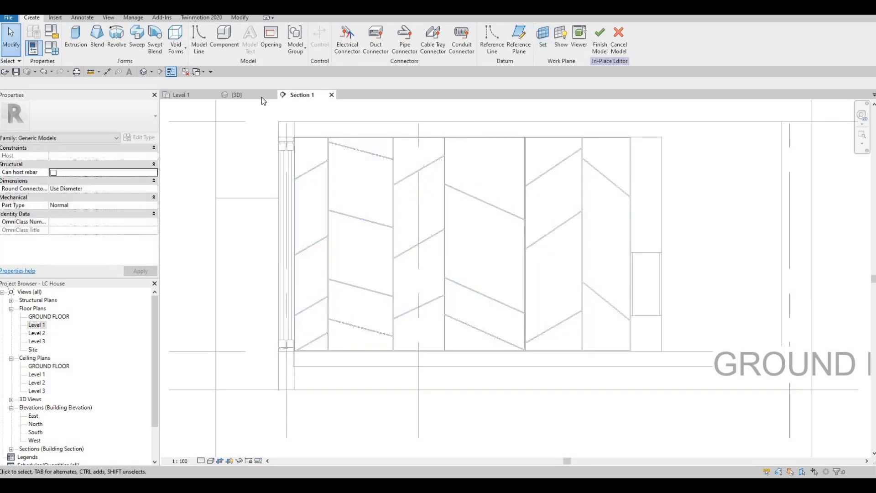
Start an extrusion and assign it the Glulam 28h material, added from the Wood category of the AEC Materials library.
left_click(76, 38)
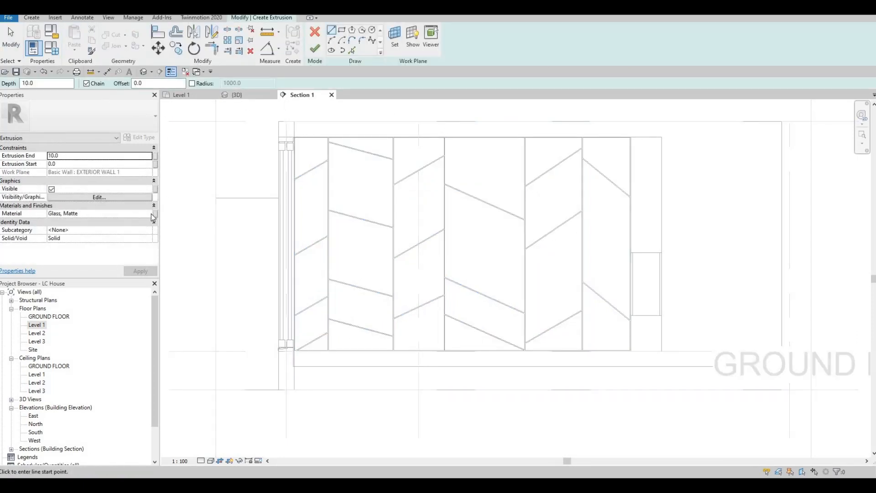
left_click(136, 213)
left_click(148, 213)
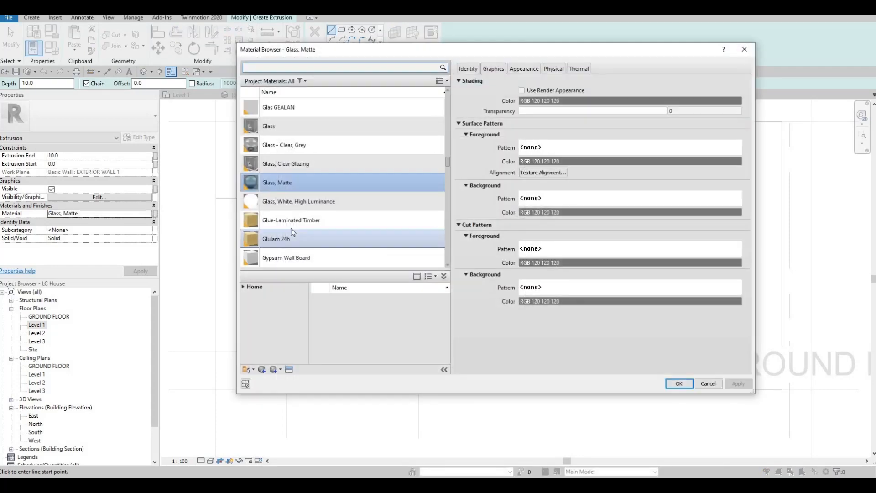
scroll(257, 264, "down", 5)
left_click(243, 286)
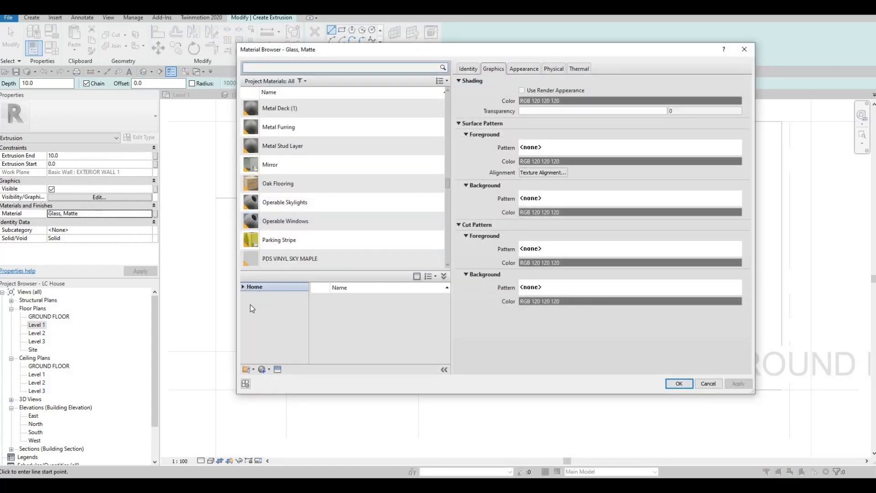
double_click(253, 309)
scroll(277, 360, "down", 5)
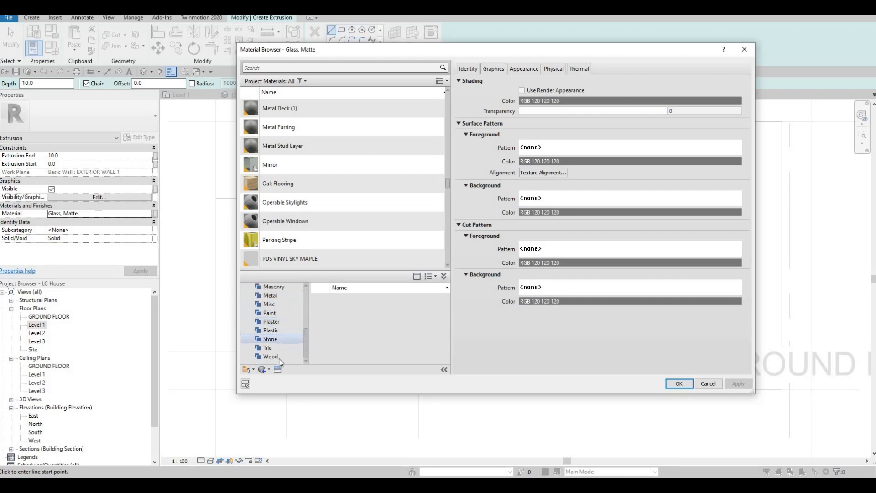
left_click(271, 356)
scroll(406, 325, "down", 5)
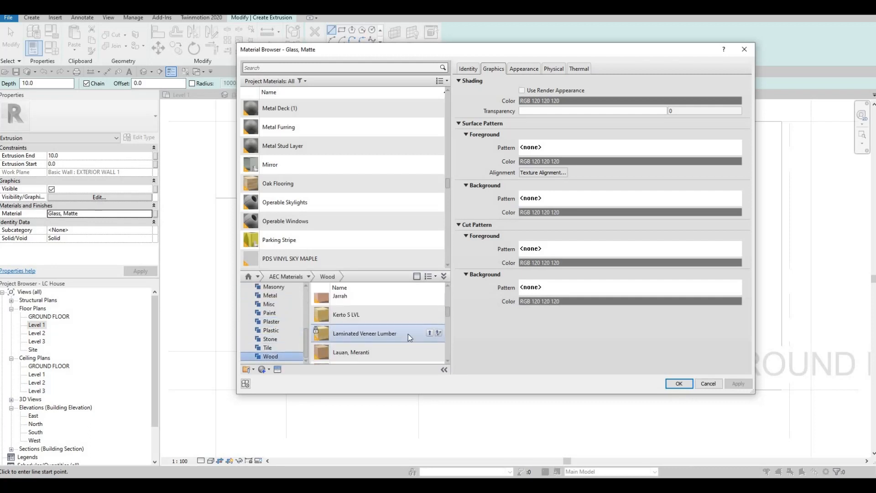
scroll(408, 334, "up", 3)
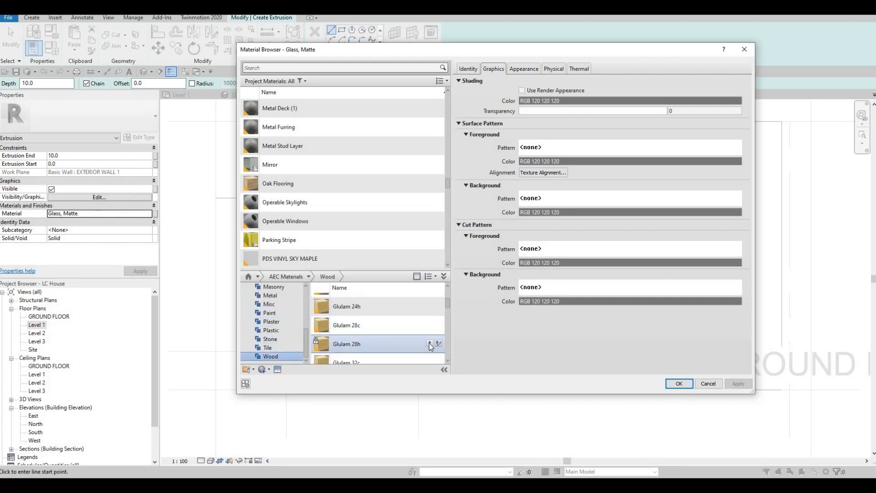
left_click(429, 343)
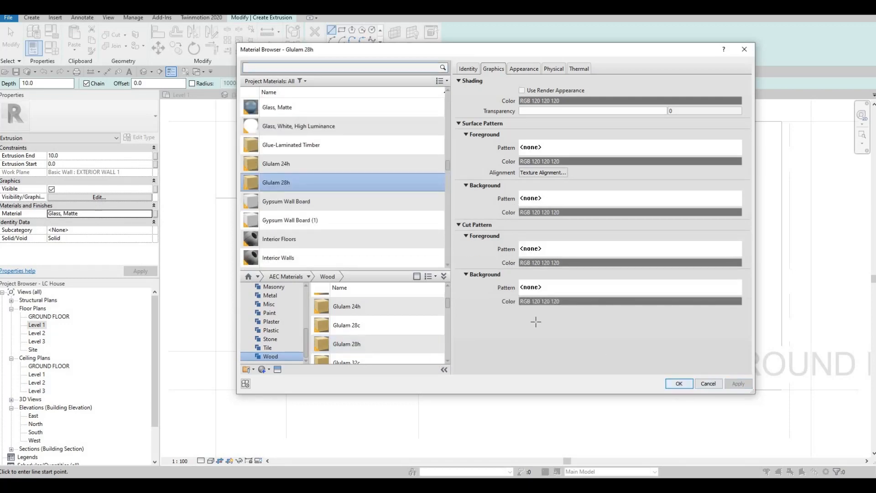
left_click(679, 383)
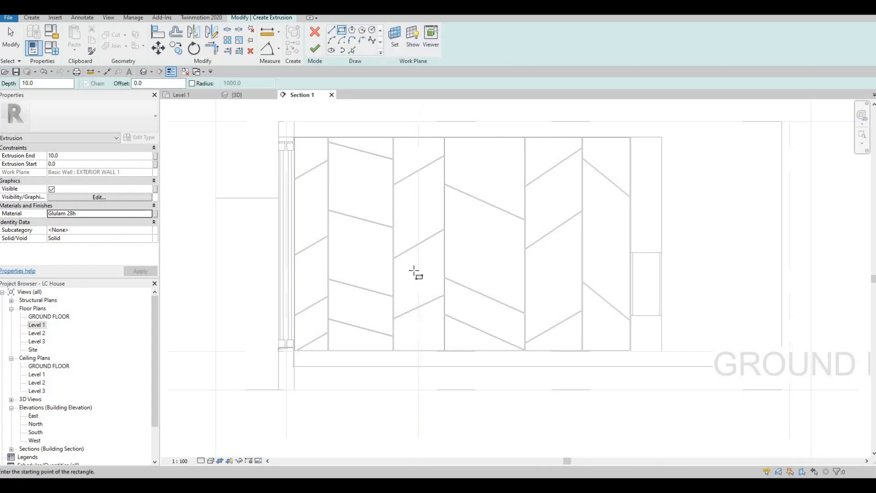
scroll(414, 271, "up", 2)
scroll(414, 252, "down", 1)
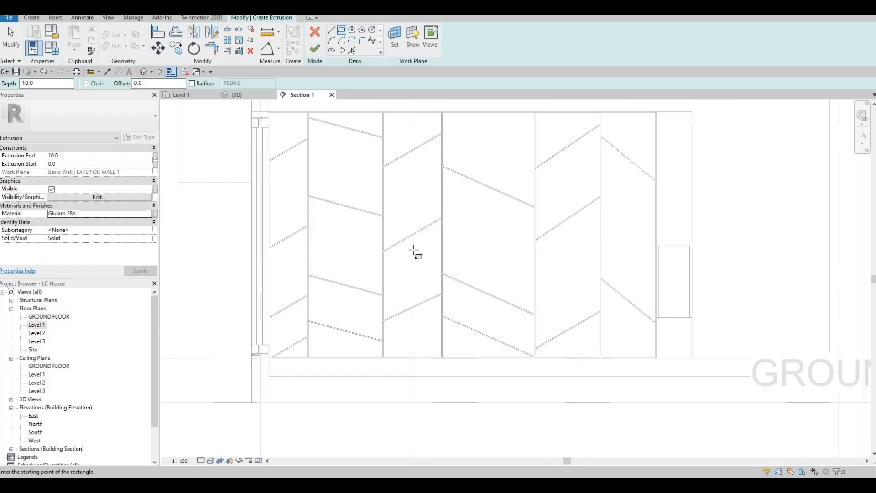
scroll(414, 251, "down", 1)
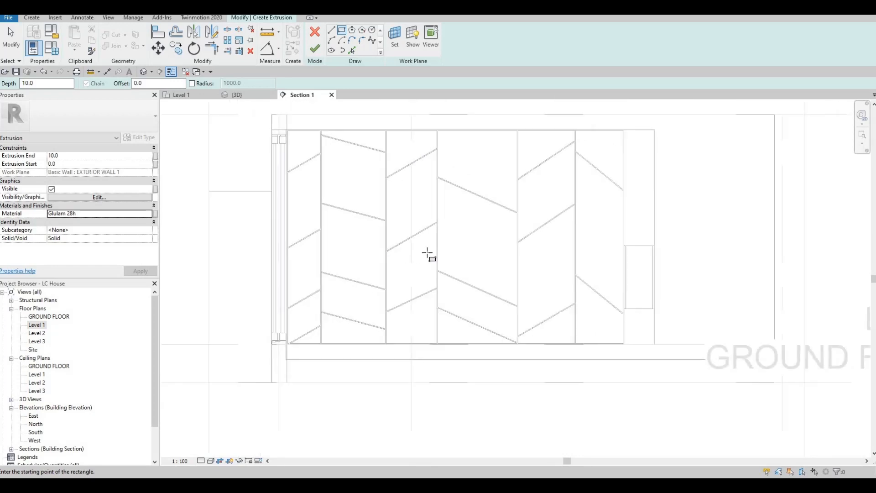
left_click(379, 251)
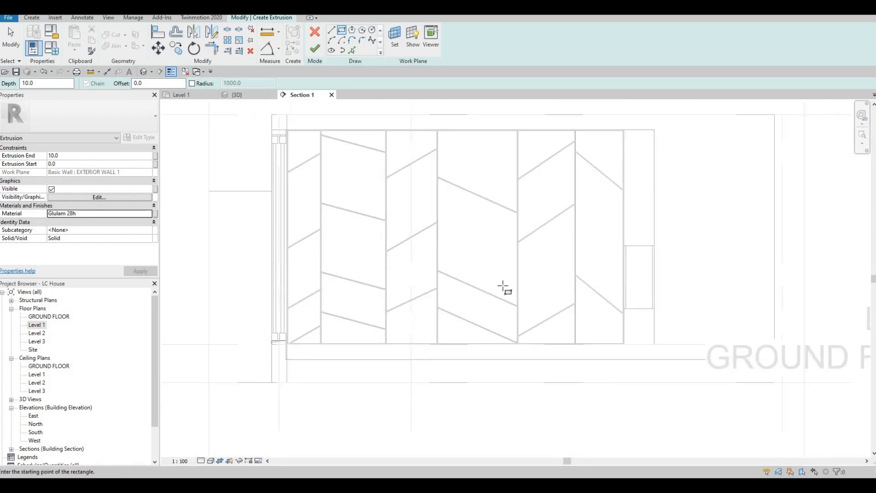
left_click(526, 291)
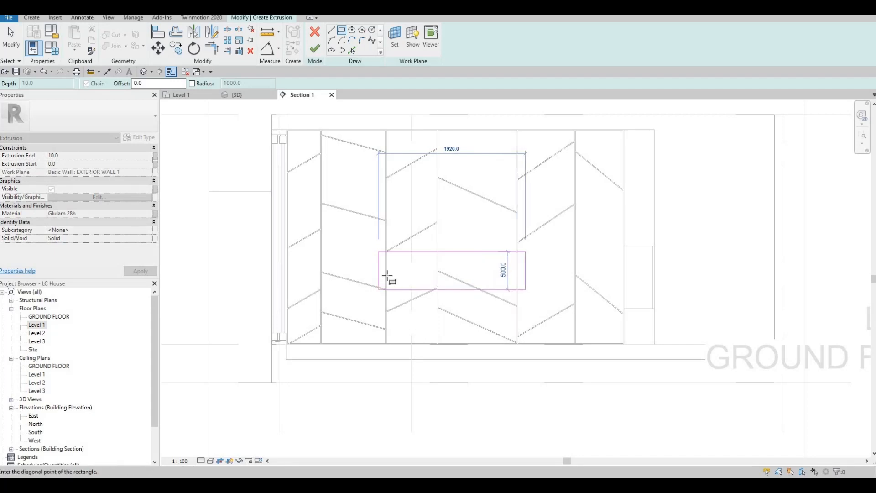
key("Escape")
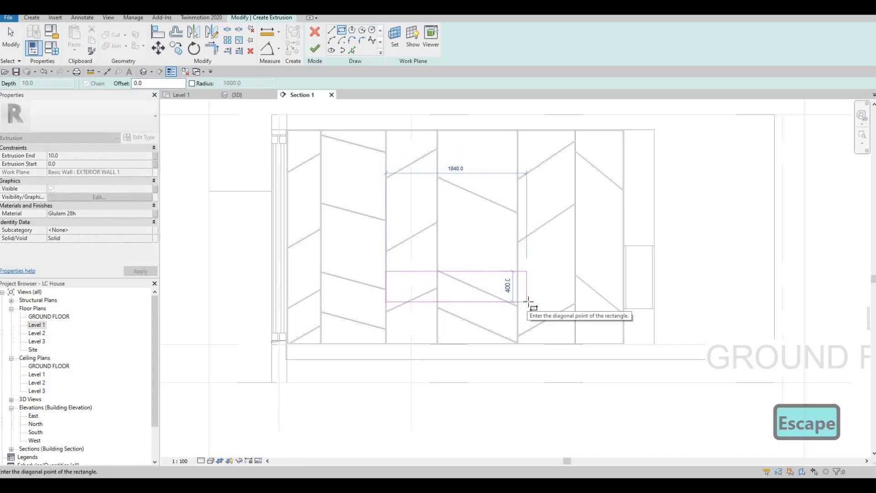
Sketch a horizontal rectangle about 1860 by 400 mm across the lower middle of the panelled wall.
left_click(529, 302)
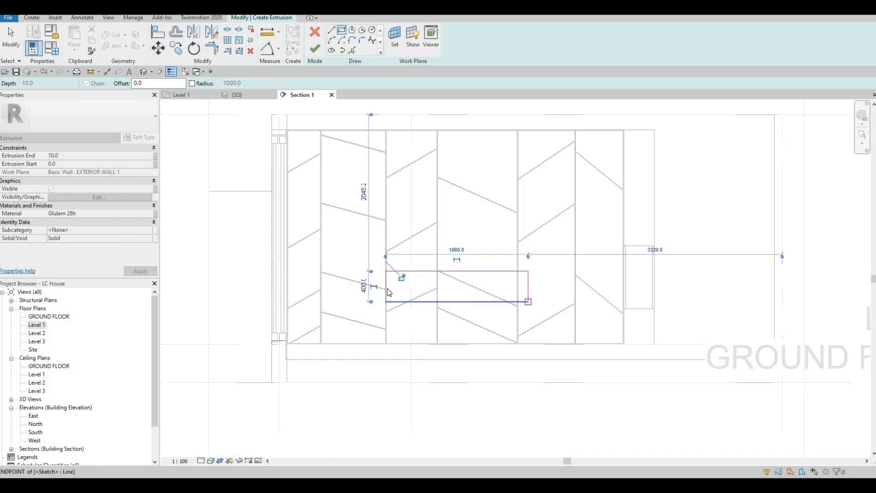
key("Escape")
key("Escape")
Move the rectangle's left edge outward to about 2040 mm overall width and lower its top edge to about 300 mm height.
scroll(384, 284, "up", 3)
left_click_drag(384, 284, 361, 278)
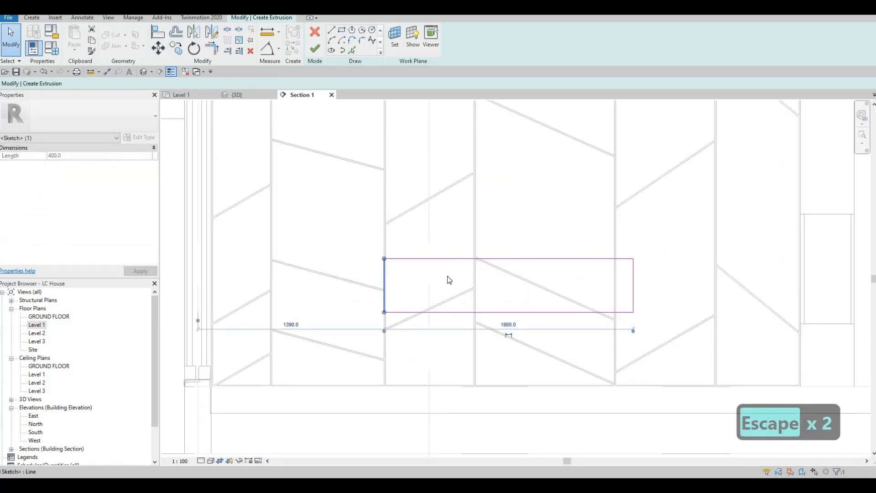
key("Escape")
left_click_drag(489, 261, 491, 273)
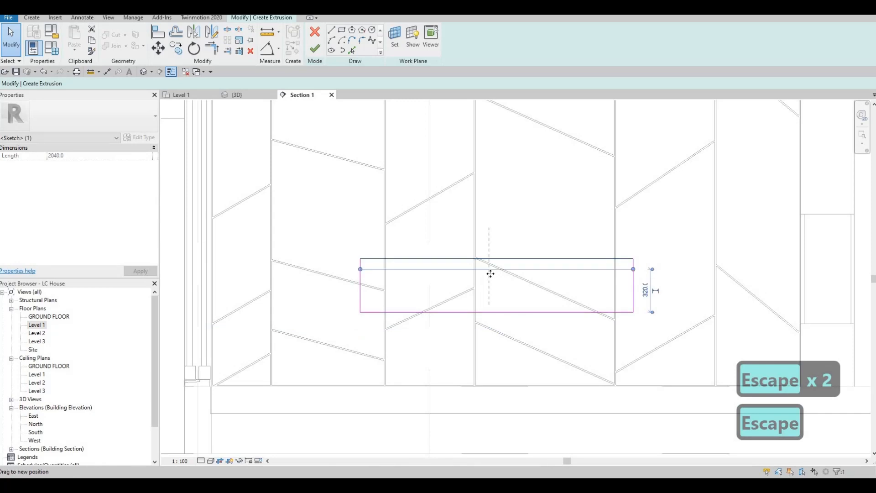
key("Escape")
scroll(517, 294, "down", 3)
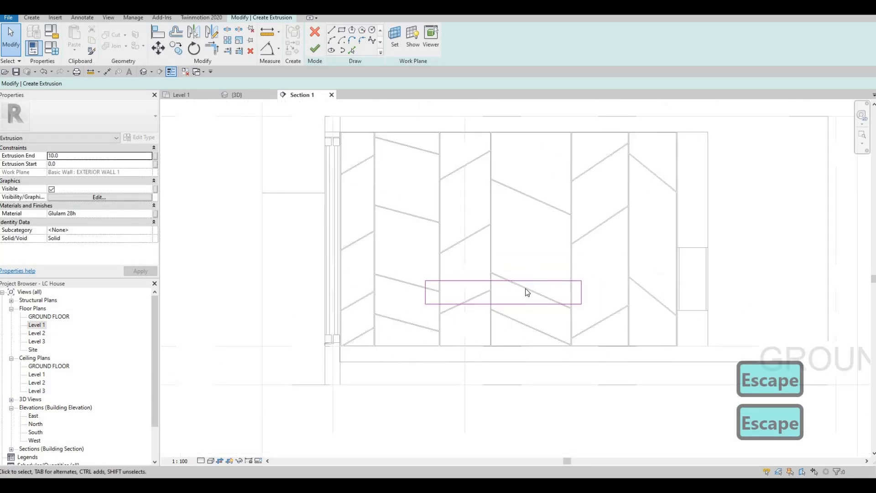
Nudge the rectangle's bottom edge slightly upward, and raise its top edge until the height is about 340 mm.
scroll(519, 293, "down", 1)
left_click(519, 294)
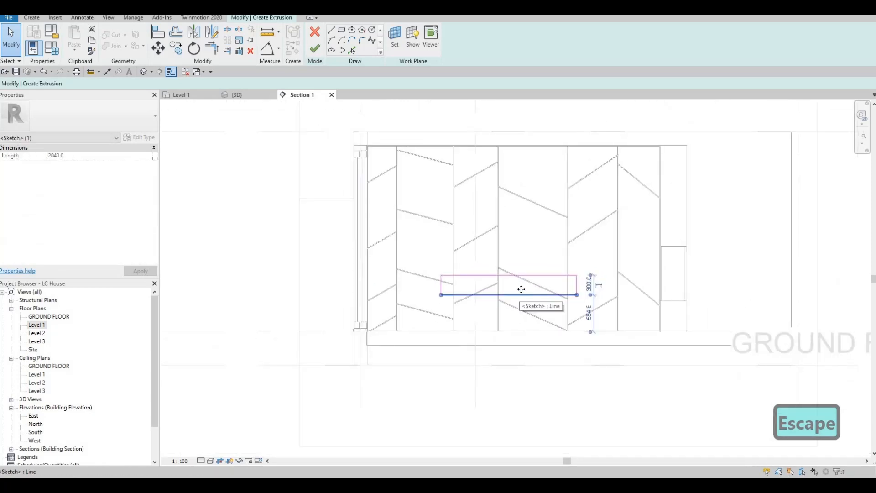
left_click(527, 275)
key("Up")
key("Up")
key("Up")
key("Up")
key("Up")
key("Up")
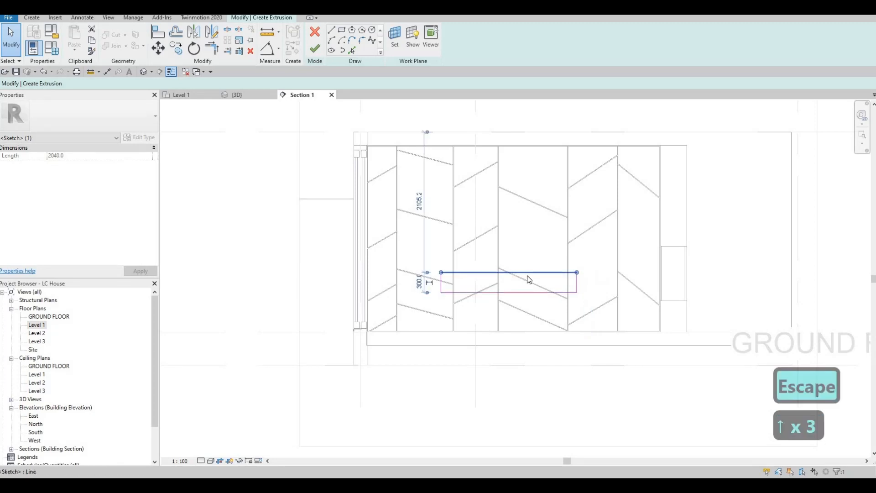
Set the rectangle's height to exactly 350 mm with the dimension to its top edge.
left_click(420, 280)
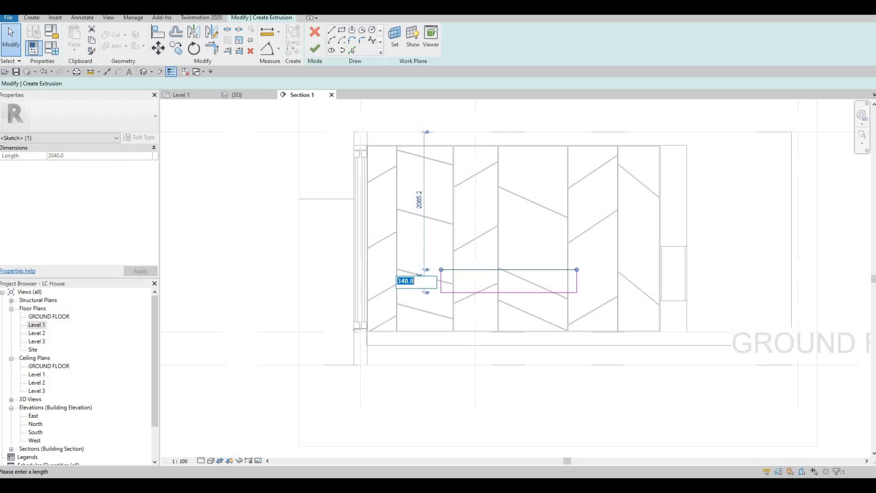
type("350")
key("Return")
key("Escape")
key("Escape")
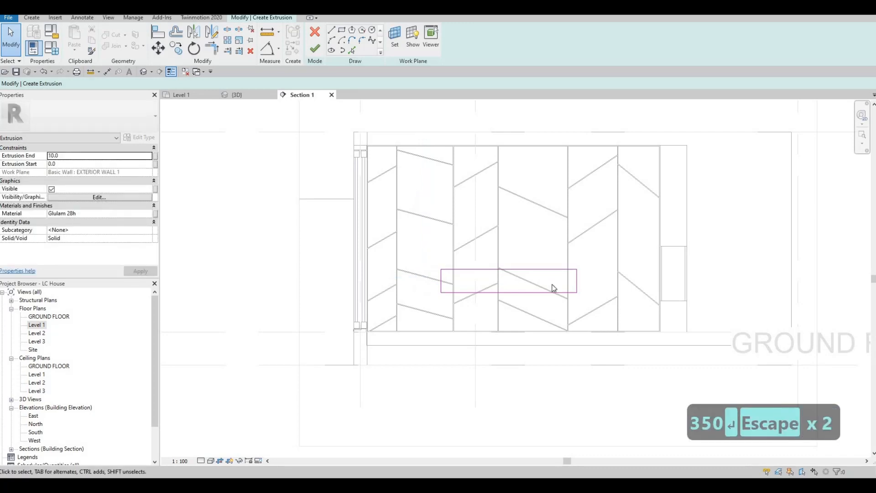
Select the whole rectangle as a chain and nudge it slightly to the right along the wall.
key("Tab")
left_click(579, 286)
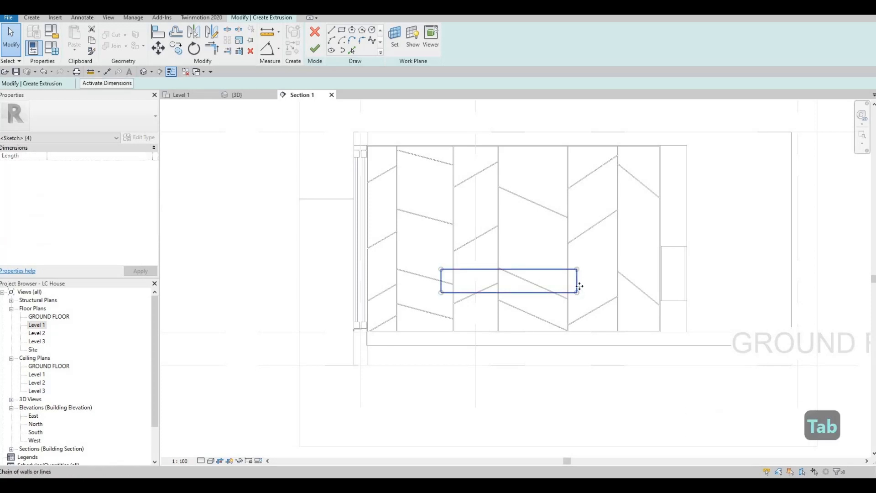
key("Right")
key("Right")
key("Right")
key("Right")
key("Right")
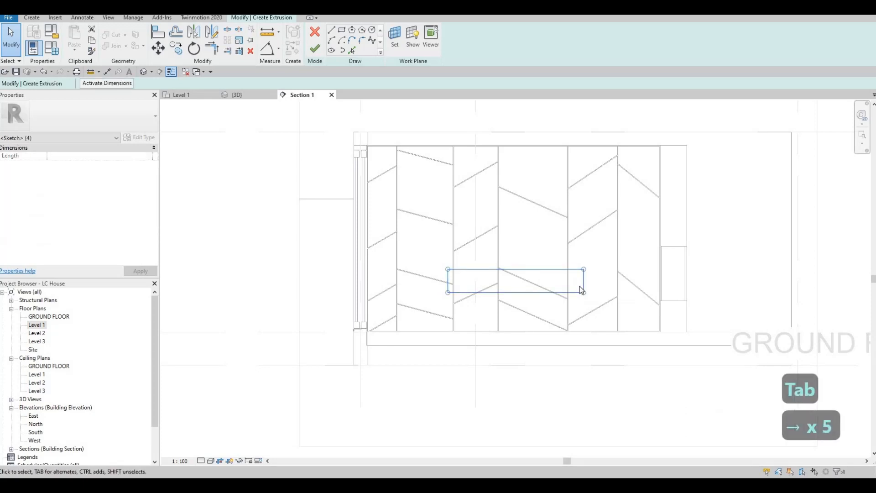
key("Left")
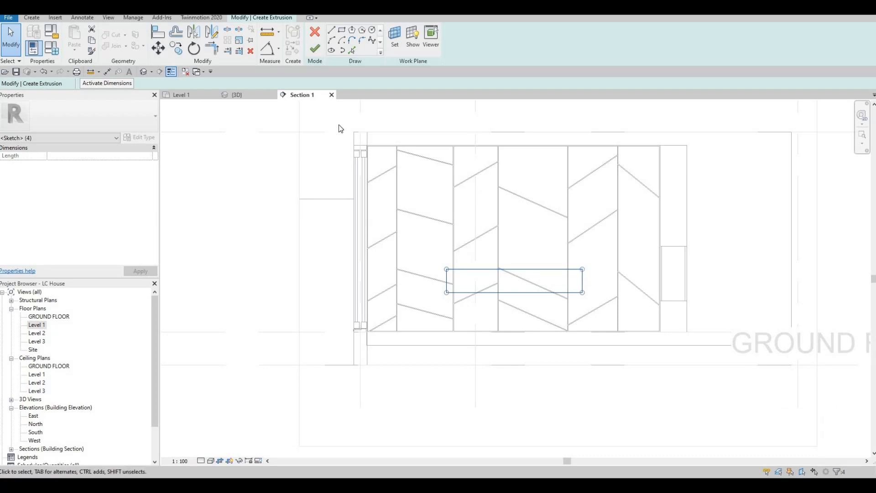
Finish the sketch, set the extrusion end to 500 mm and inspect the box against the panelled wall in 3D.
left_click(314, 49)
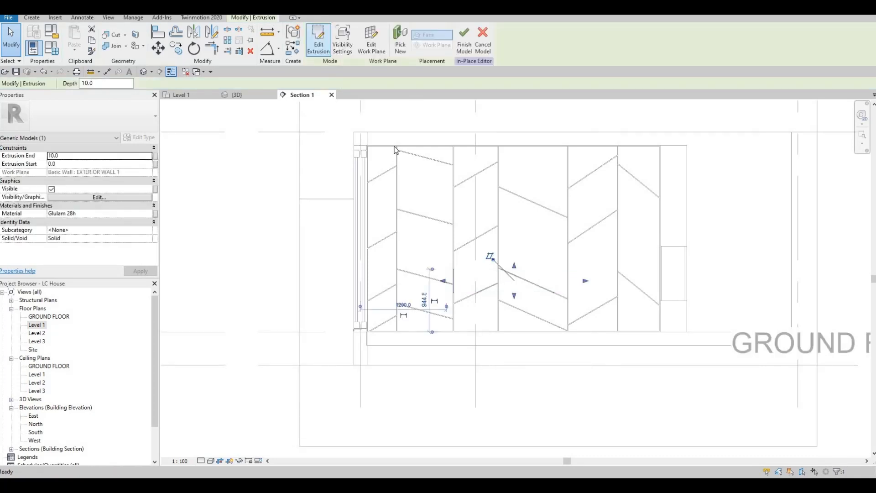
left_click(93, 157)
type("500")
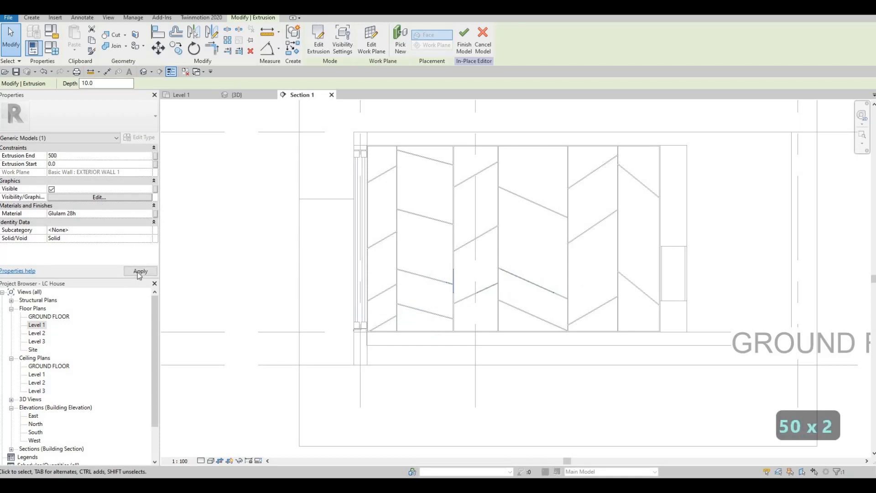
left_click(138, 272)
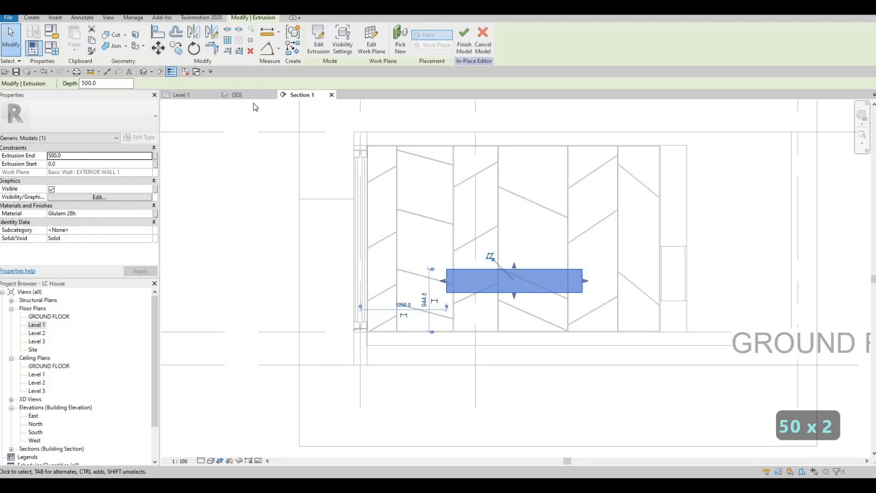
left_click(243, 96)
middle_click_drag(439, 239, 442, 220, "shift")
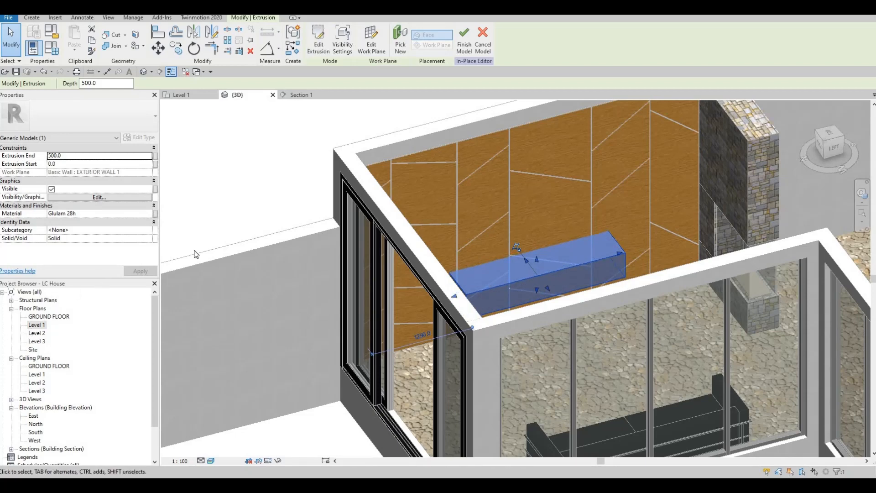
Reopen the extrusion's sketch in the Section 1 view and draw an inner rectangle about 720 by 260 mm inside the outline.
left_click(300, 95)
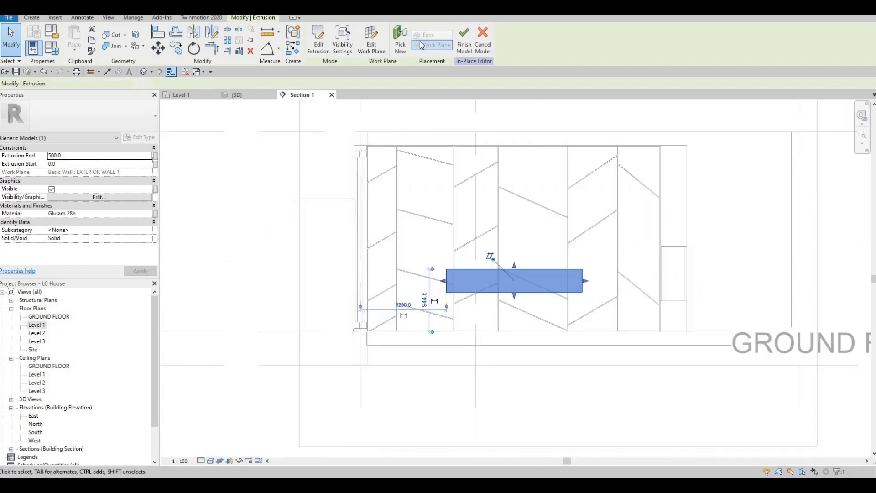
left_click(323, 51)
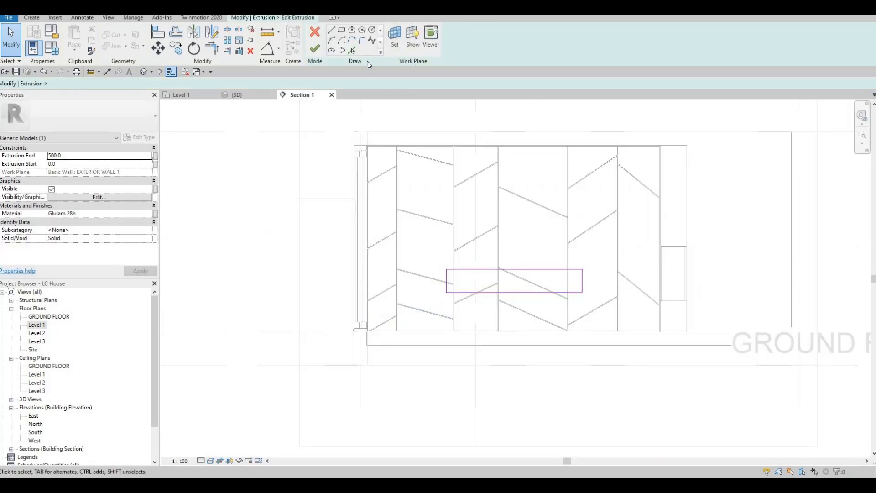
left_click(342, 30)
scroll(493, 278, "up", 4)
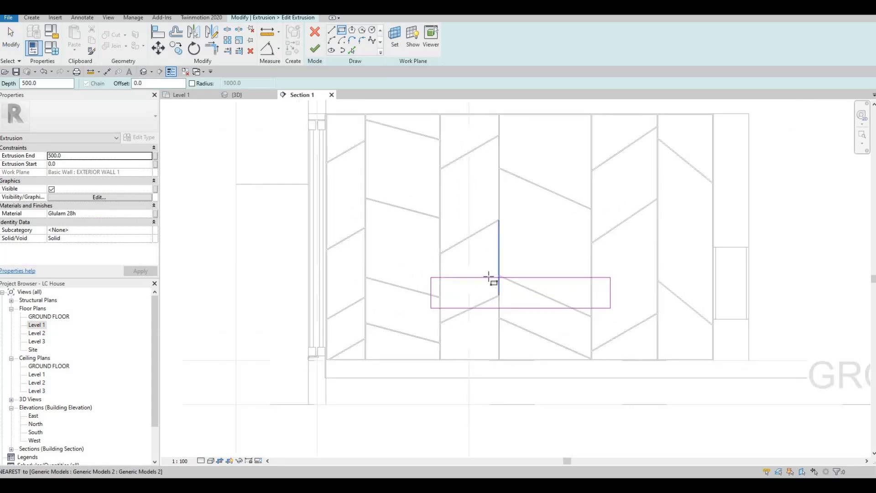
left_click(489, 276)
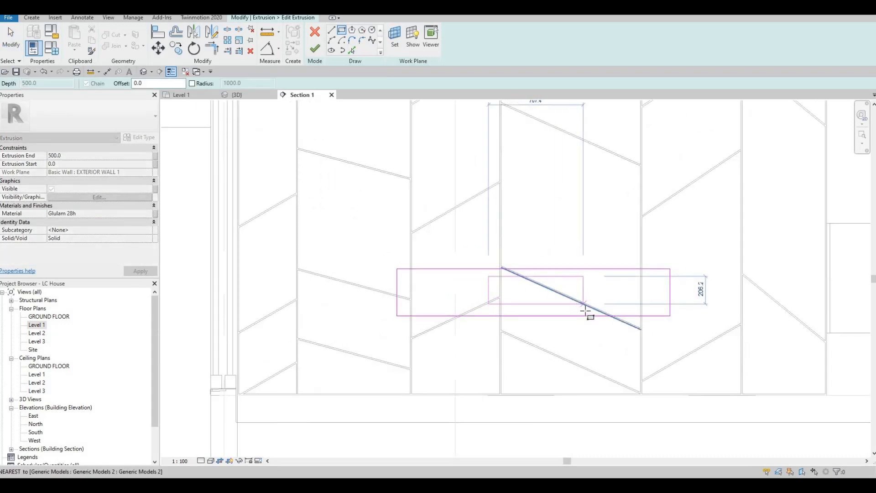
left_click(586, 312)
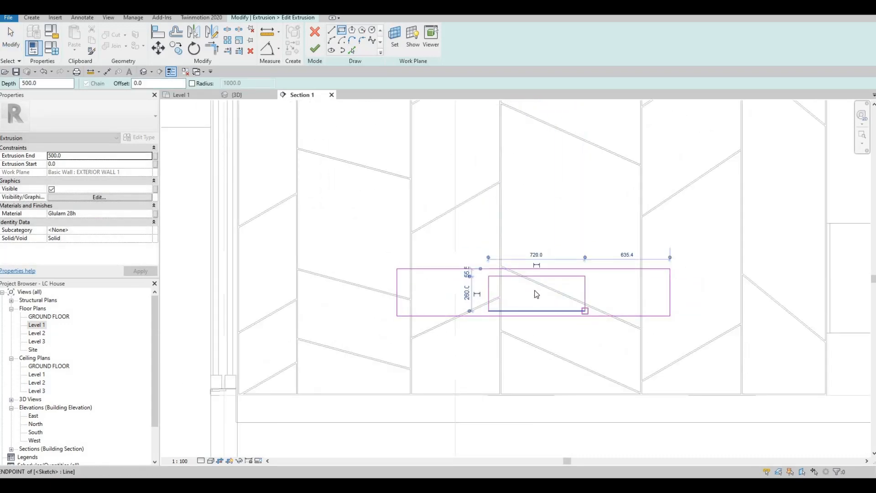
key("Escape")
key("Escape")
key("Escape")
scroll(539, 280, "up", 3)
scroll(540, 282, "down", 2)
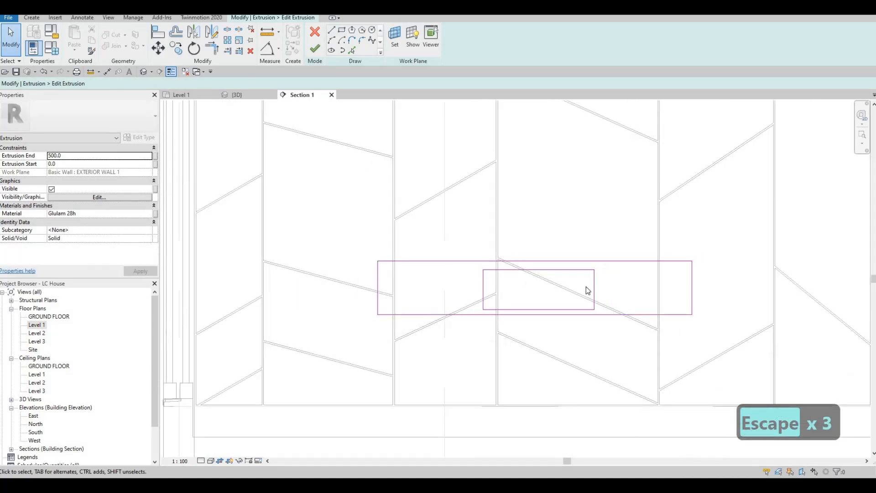
scroll(591, 290, "down", 2)
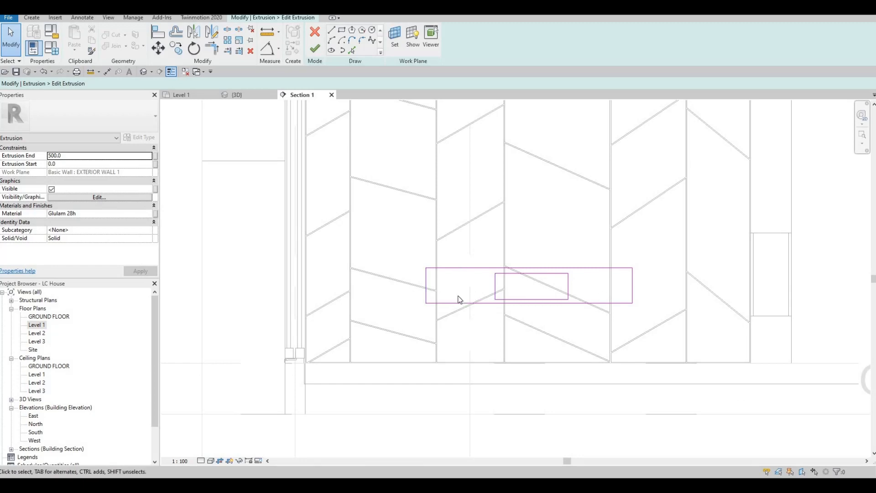
Raise the inner rectangle's top edge to make it 275 mm high and finish the extrusion sketch.
key("Escape")
left_click(533, 272)
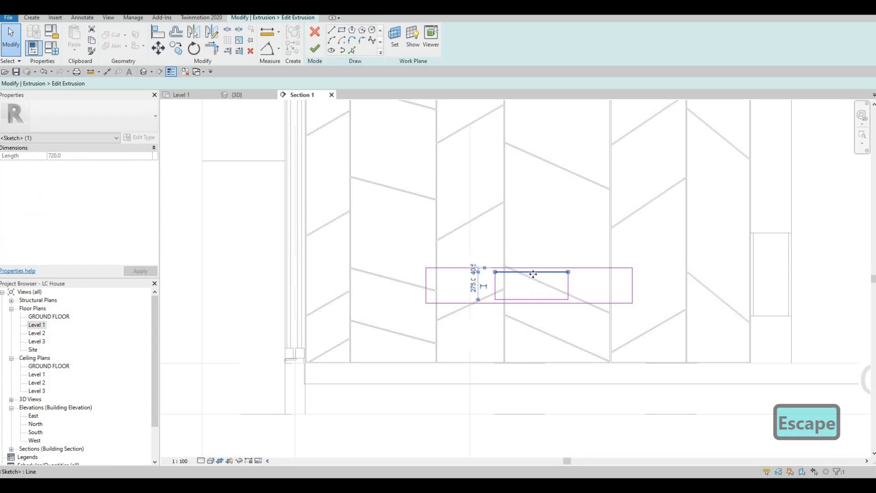
left_click(321, 51)
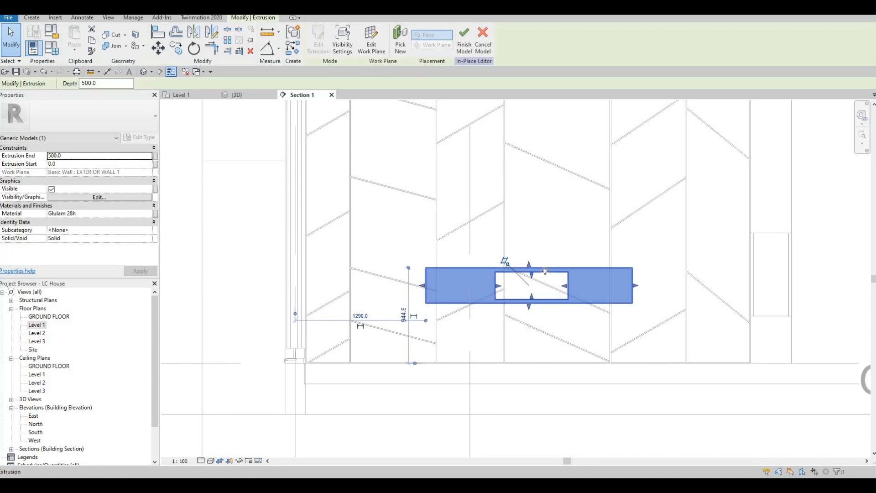
key("Escape")
key("Escape")
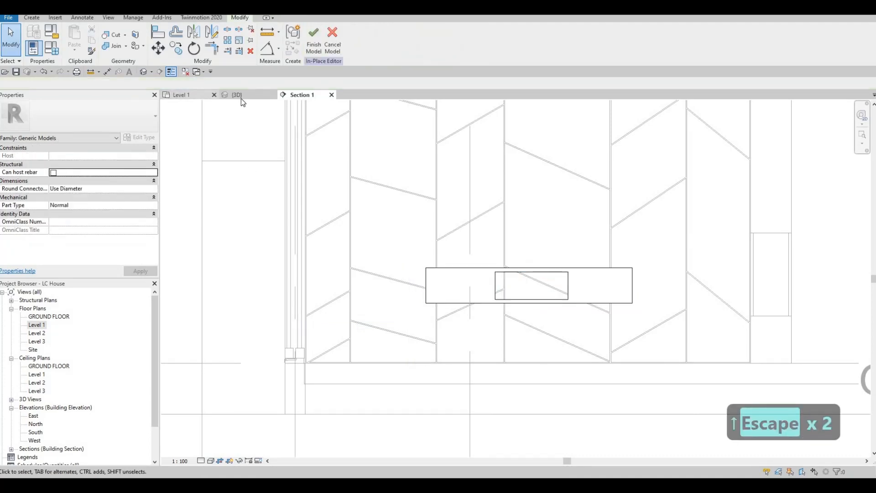
Set the wooden box's extrusion end to 400 mm in the 3D view and inspect it against the panelled wall.
left_click(237, 96)
middle_click_drag(286, 289, 423, 266, "shift")
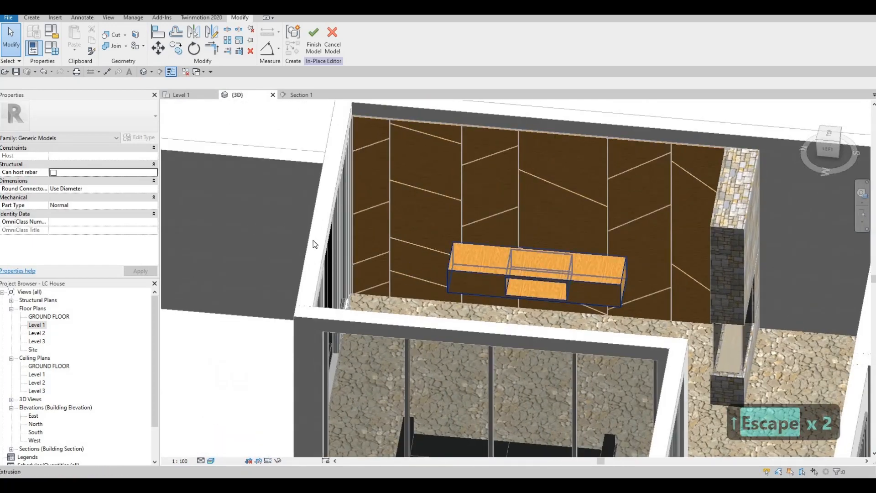
left_click(471, 275)
key("Escape")
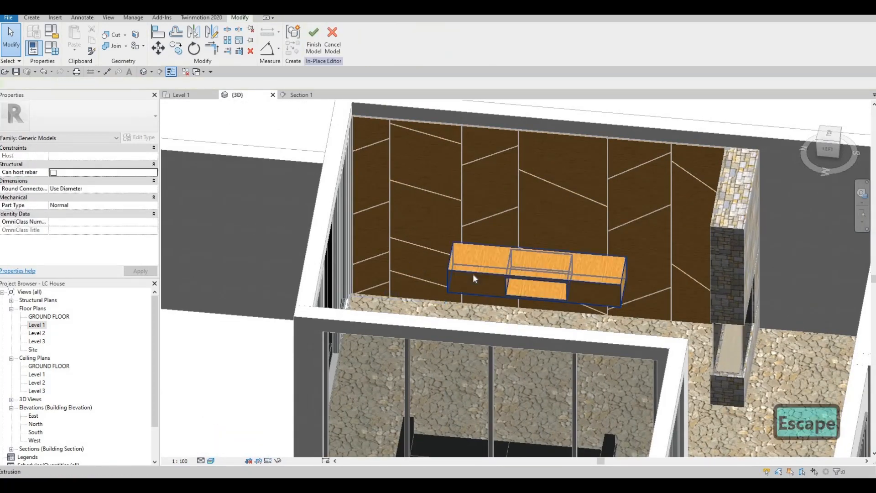
key("Escape")
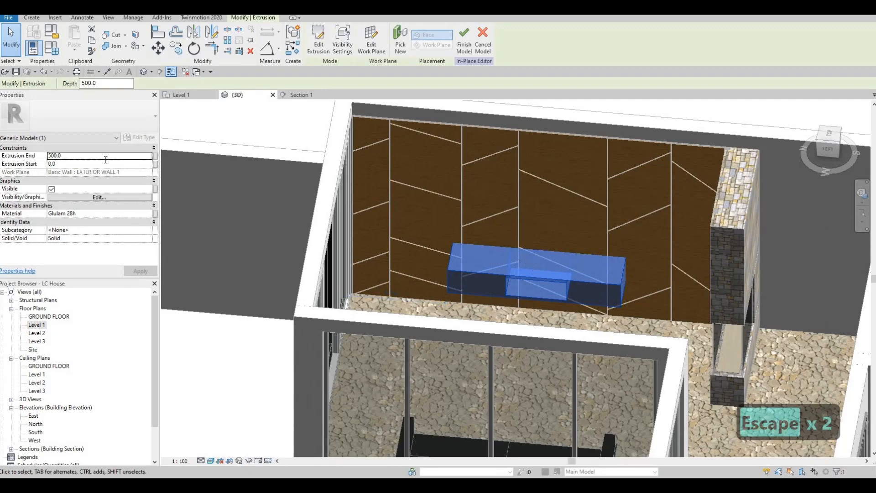
left_click(106, 159)
type("400")
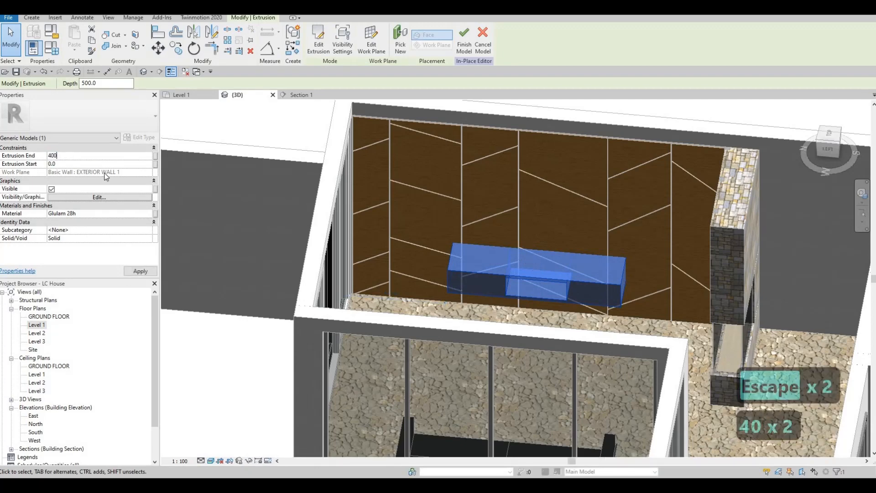
key("Return")
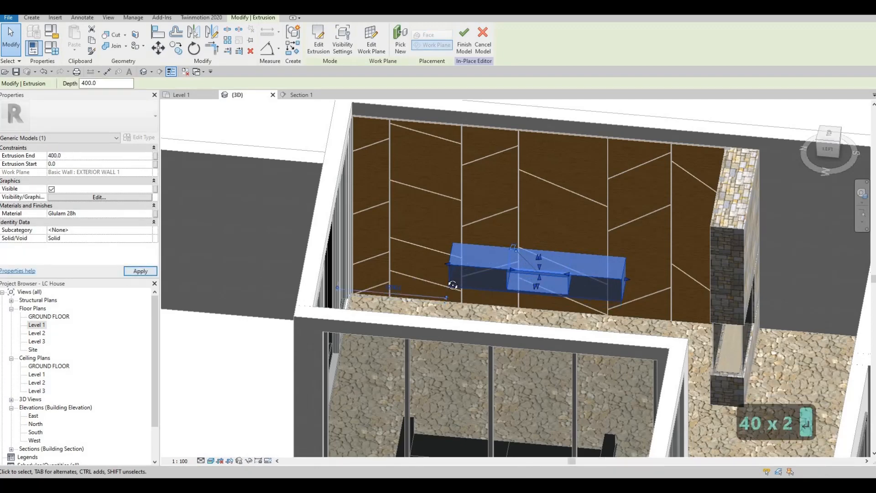
key("Escape")
key("Escape")
middle_click_drag(576, 229, 220, 280, "shift")
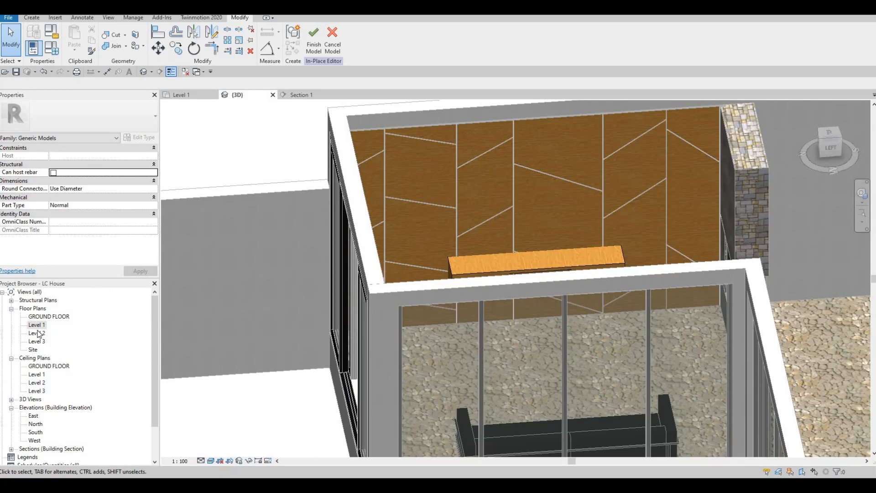
middle_click_drag(324, 308, 388, 258, "shift")
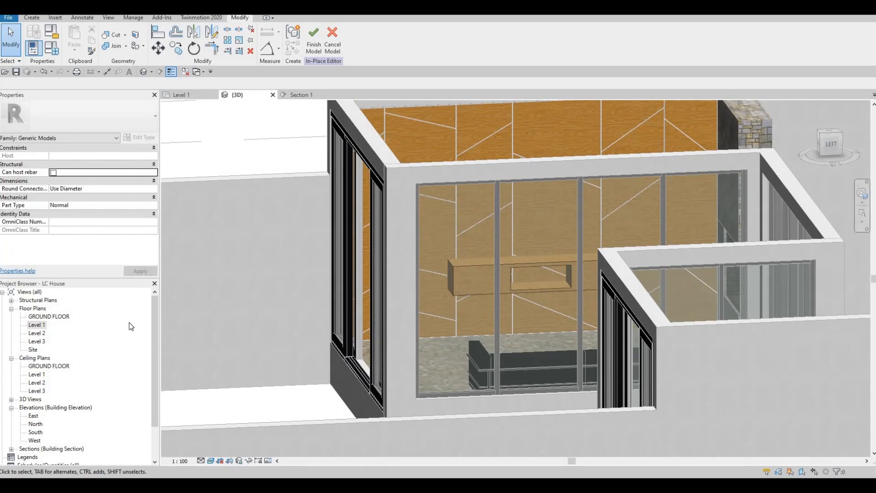
Start a new extrusion in the Section 1 view and pick the exterior wall as its work plane.
left_click(301, 95)
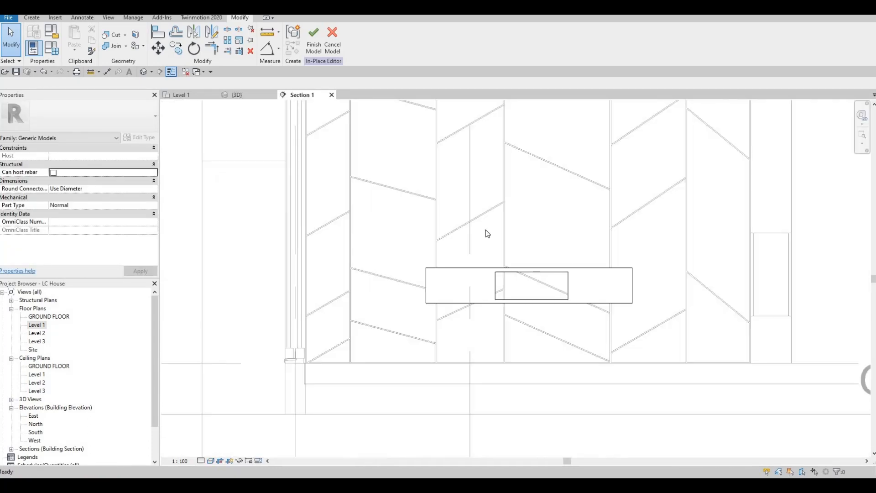
left_click(32, 17)
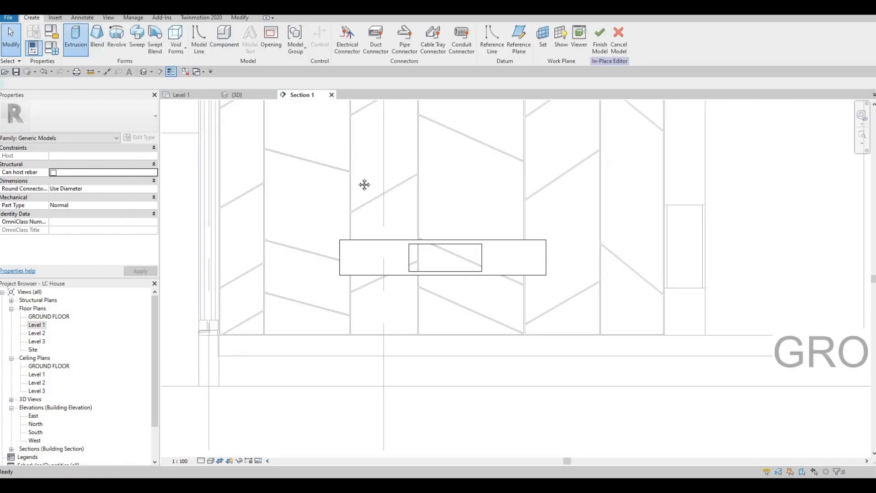
scroll(413, 146, "down", 2)
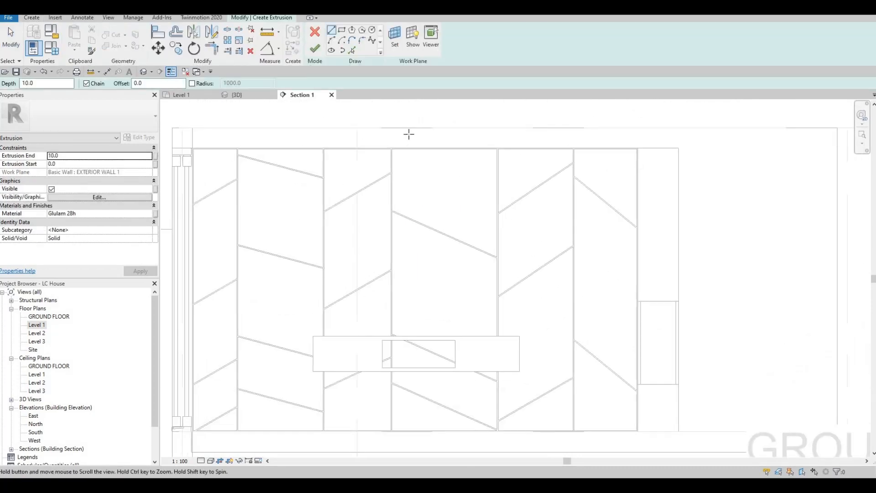
left_click(396, 44)
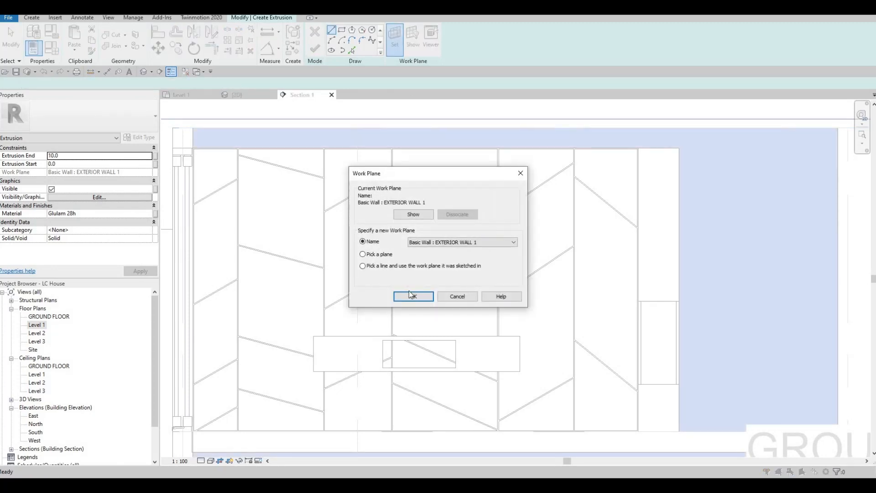
left_click(412, 296)
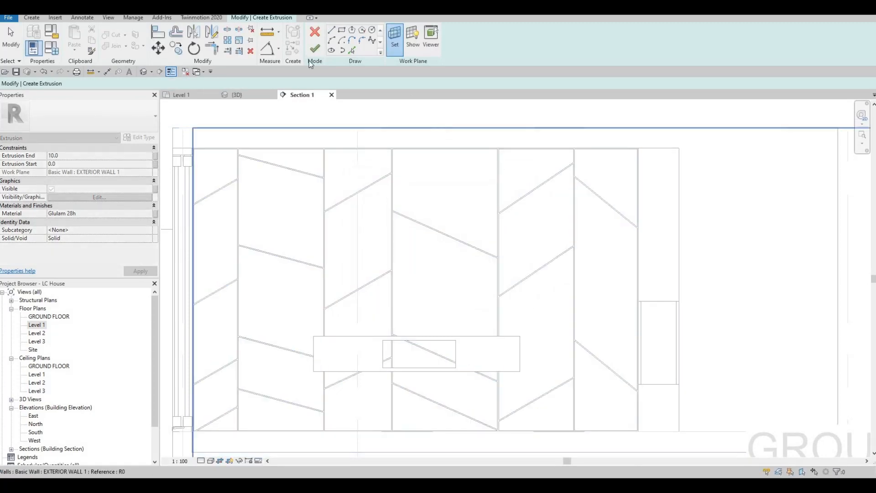
Trace the inner opening with a 720 by 275 mm rectangle, extrude it 20 mm as a back panel and check it in 3D.
left_click(342, 30)
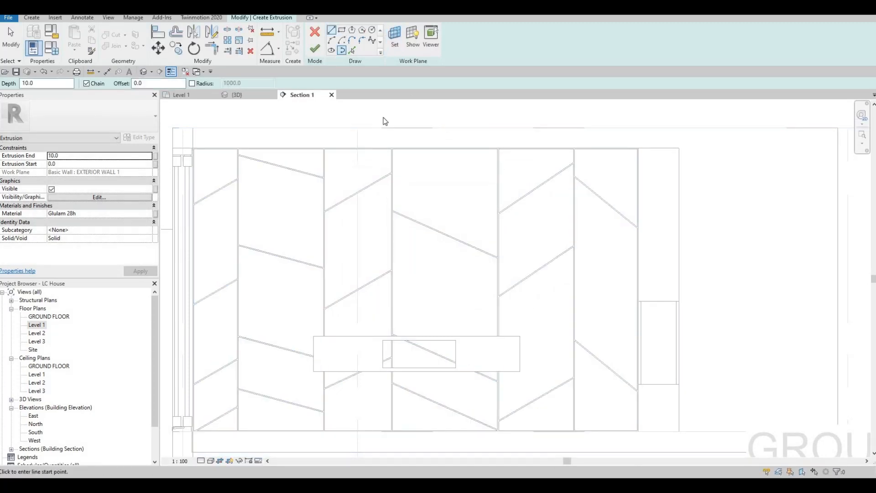
scroll(386, 347, "up", 1)
left_click(383, 337)
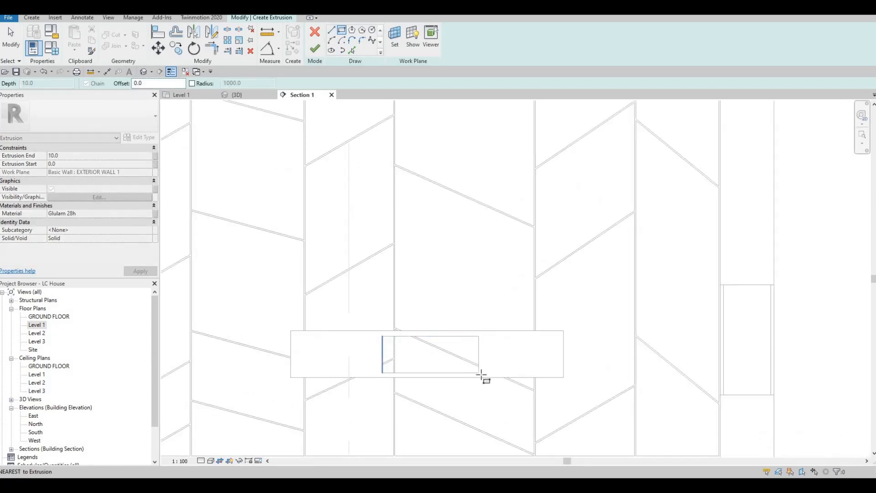
left_click(479, 372)
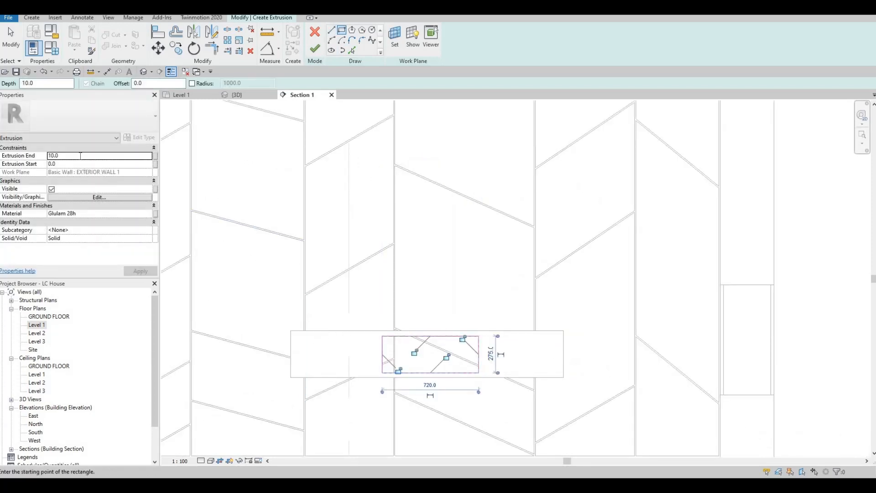
left_click(80, 156)
type("15")
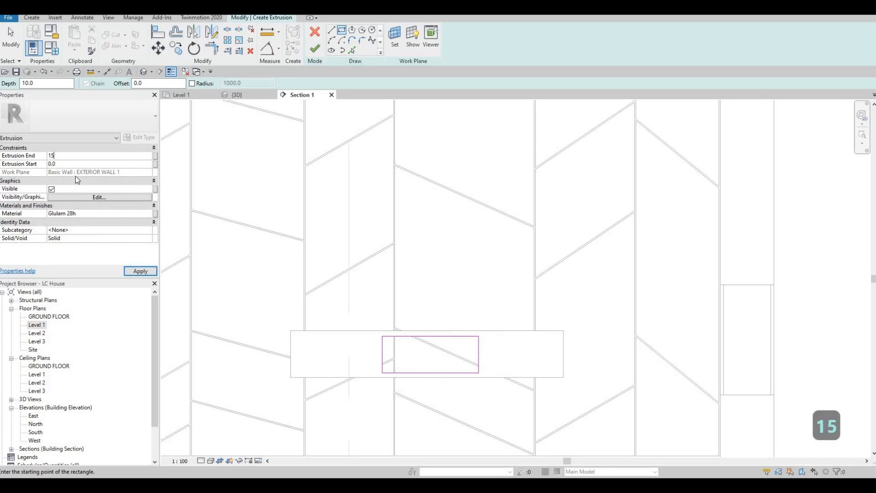
key("BackSpace")
key("BackSpace")
type("20")
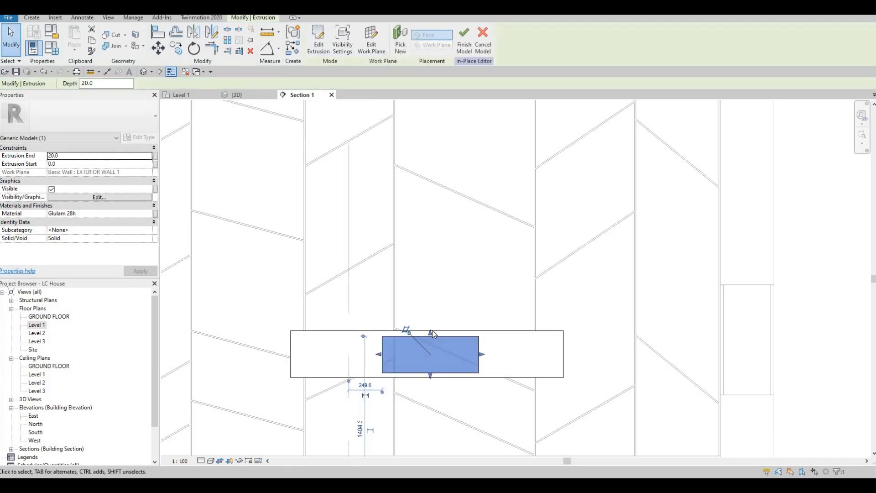
key("Escape")
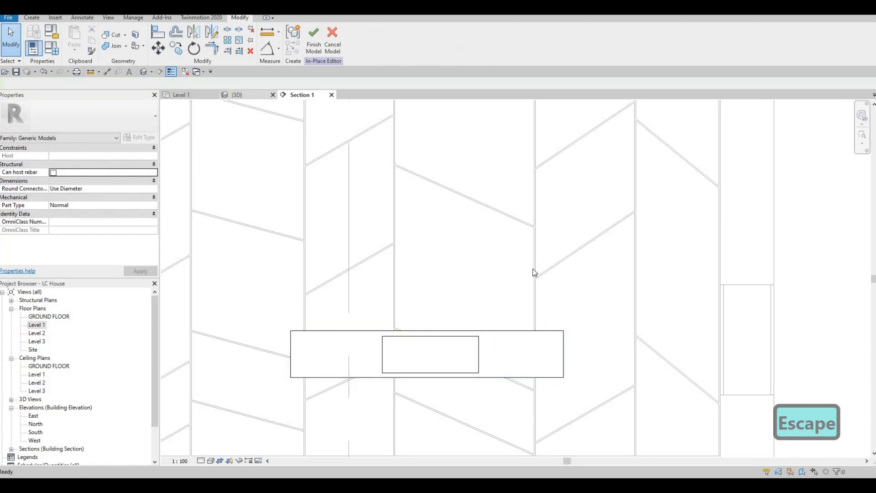
key("ctrl+Tab")
middle_click_drag(513, 291, 234, 156, "shift")
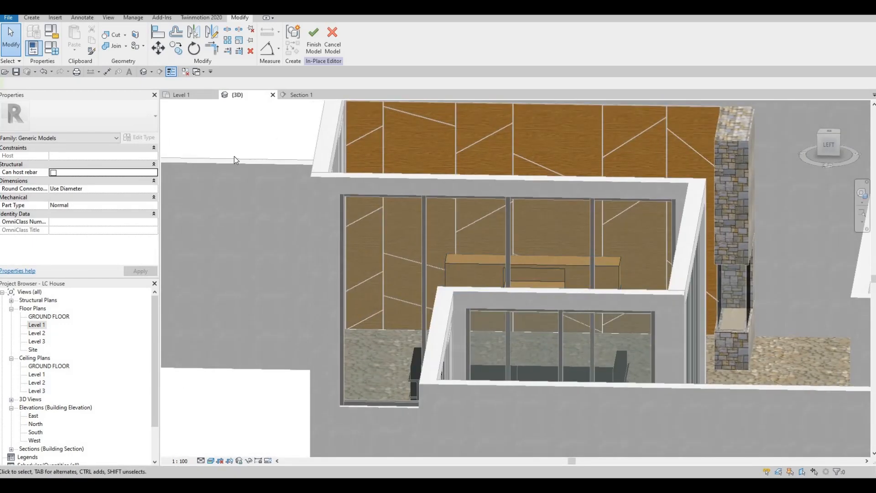
Start another rectangular extrusion in the Section 1 view and set its extrusion end to 10 mm.
left_click(299, 96)
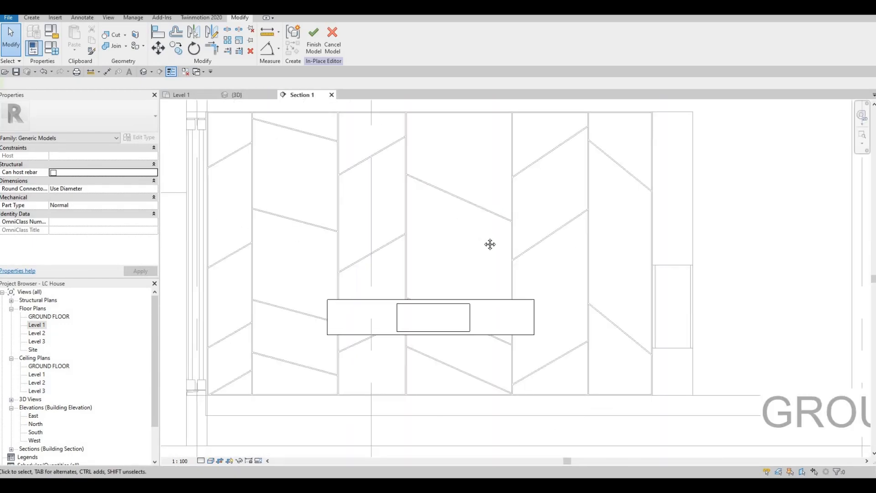
scroll(490, 244, "down", 2)
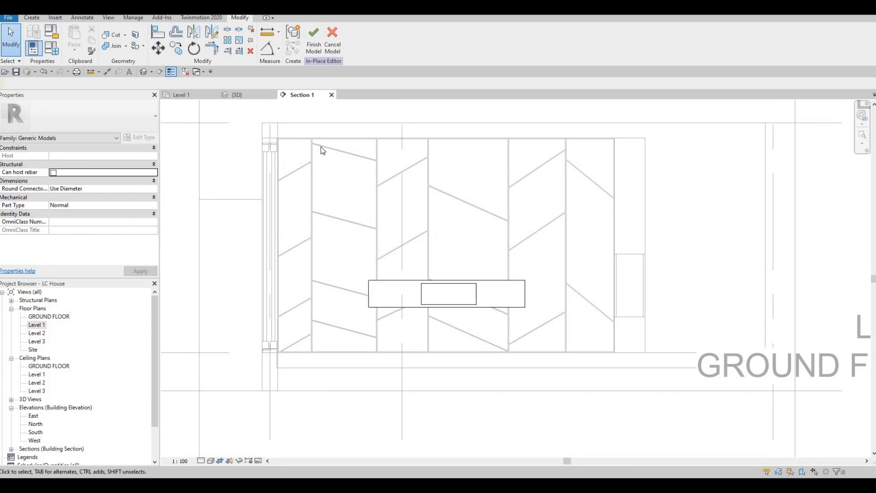
left_click(32, 18)
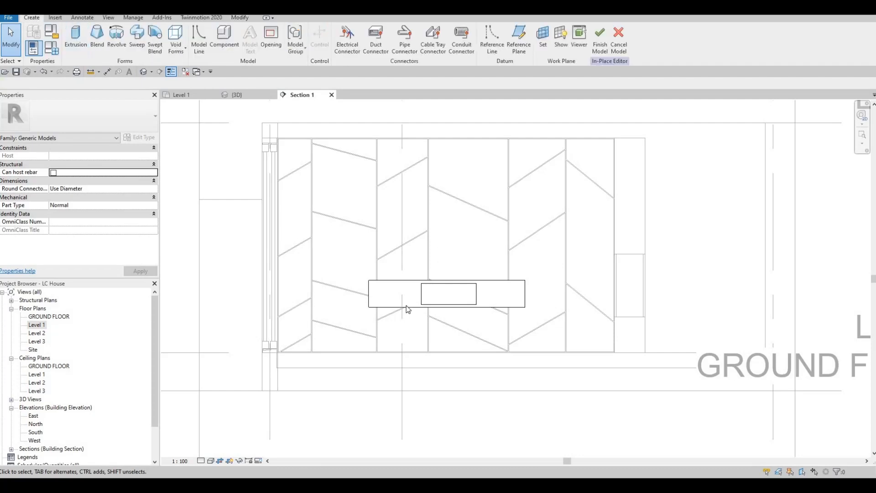
scroll(411, 287, "up", 2)
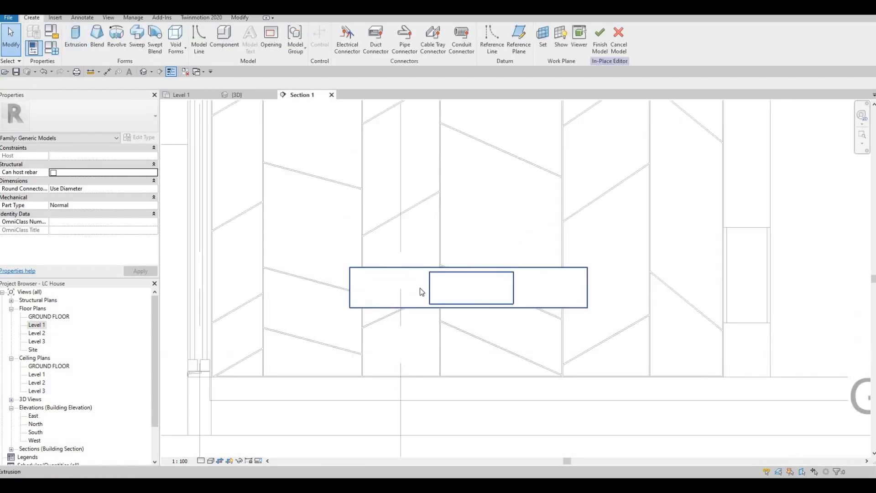
left_click(76, 39)
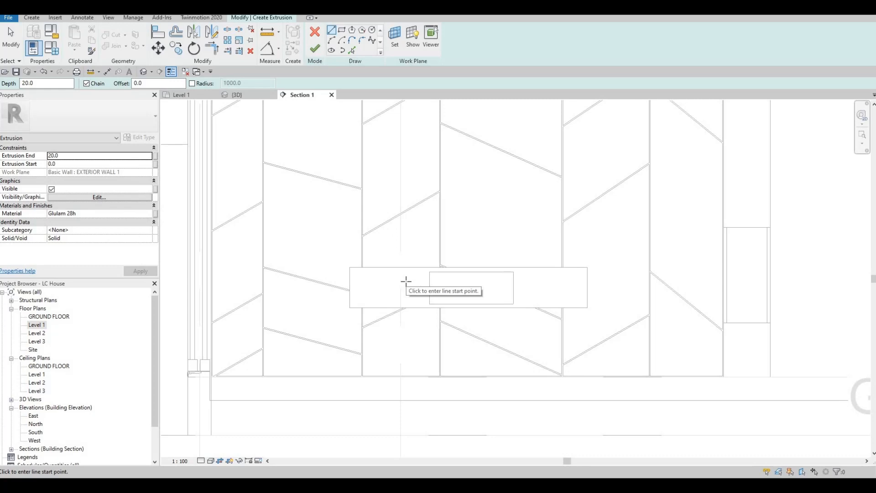
left_click(342, 30)
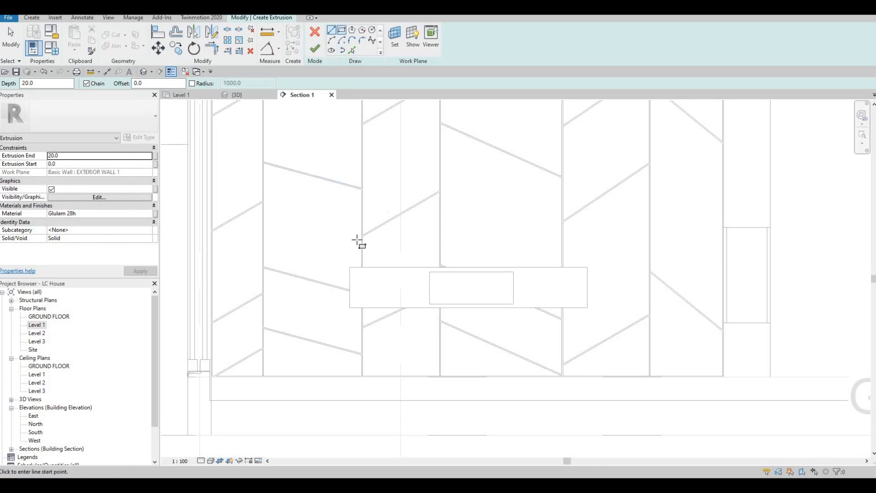
scroll(396, 294, "up", 4)
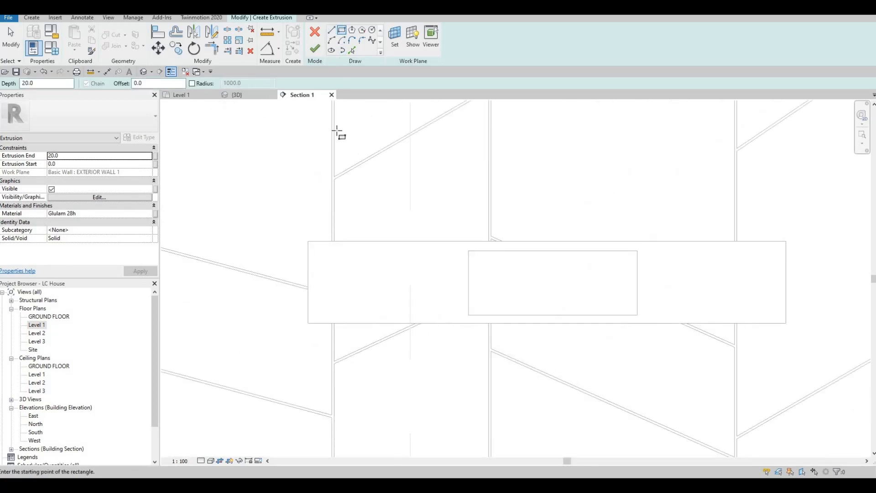
double_click(100, 156)
type("10")
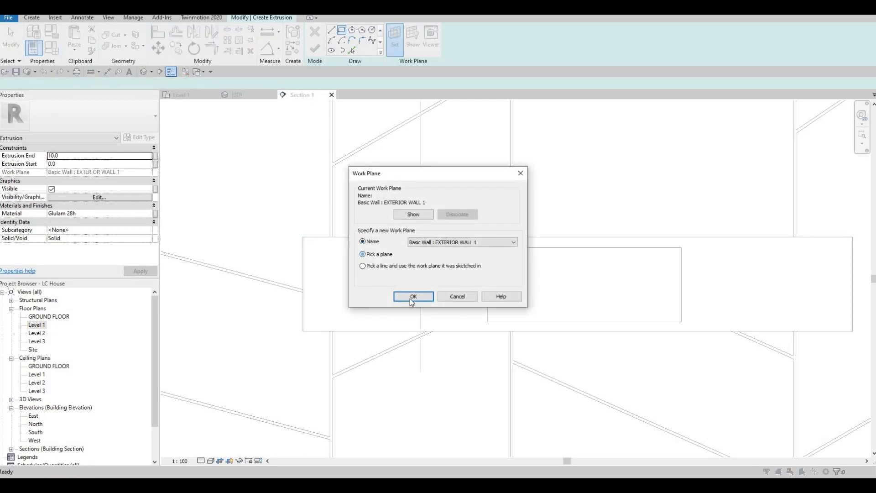
Set the sketch's work plane by picking the front face of the box extrusion.
left_click(371, 254)
key("Return")
left_click(331, 31)
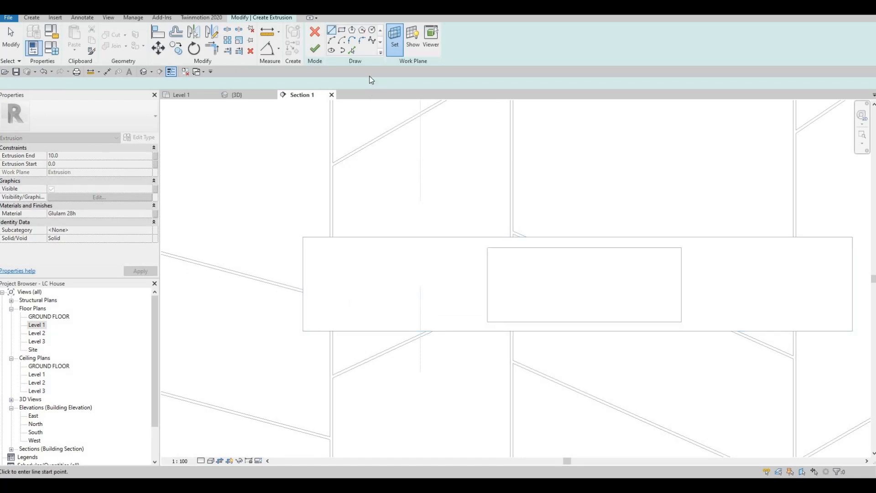
Sketch two full-height front panel rectangles on either side of the opening, about 678 by 350 mm and 636 by 350 mm.
left_click(342, 31)
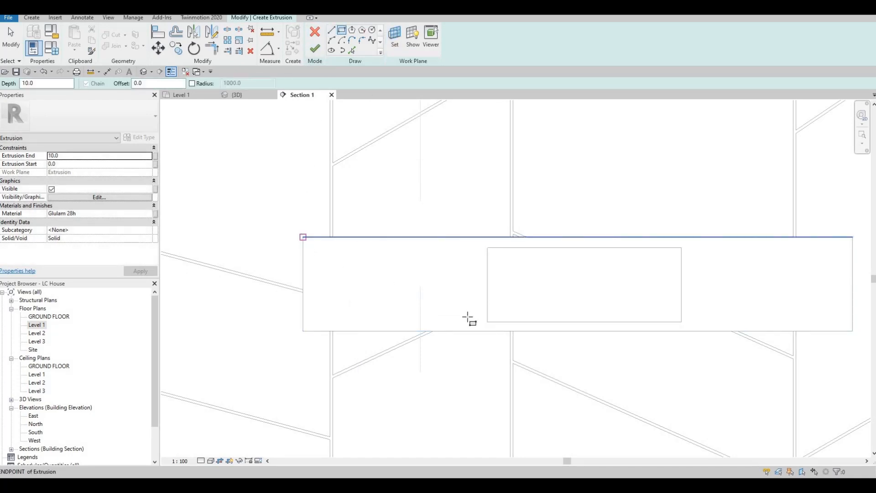
left_click(486, 333)
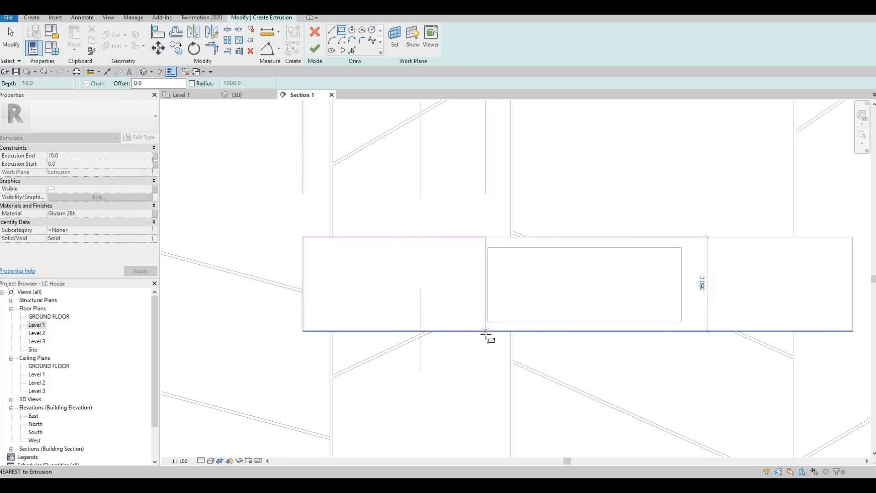
left_click(514, 332)
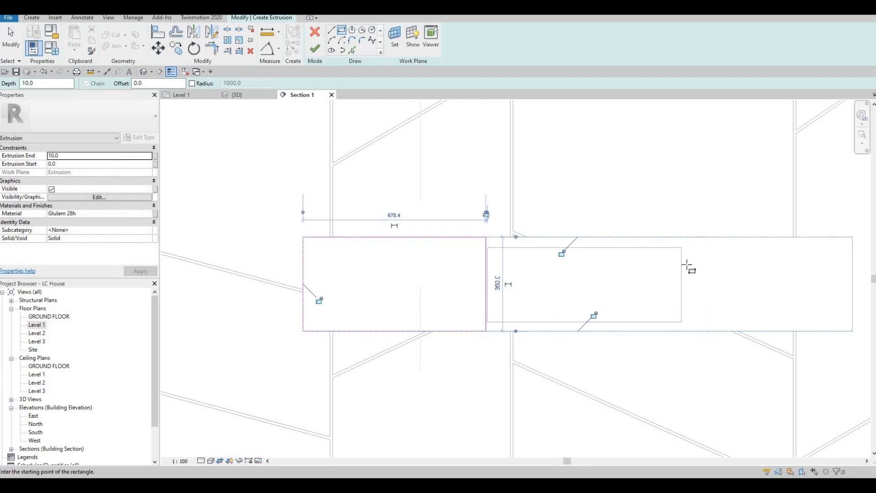
key("Escape")
left_click(681, 237)
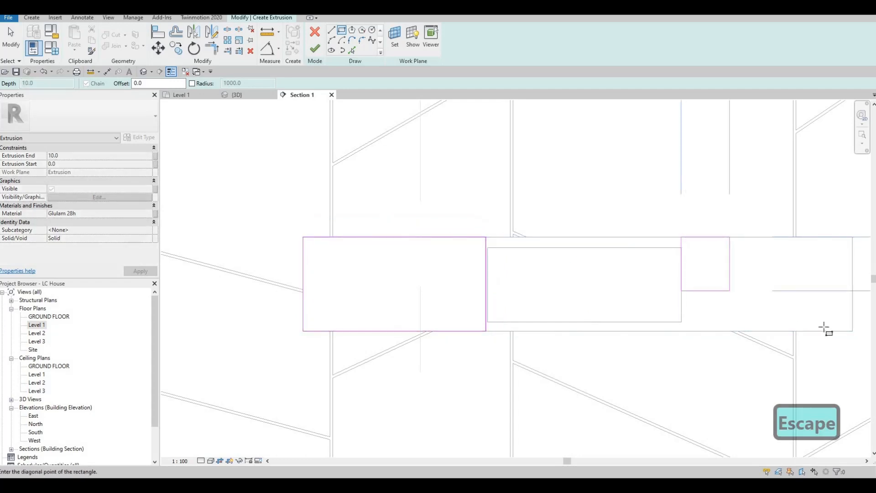
left_click(850, 331)
key("Escape")
key("Escape")
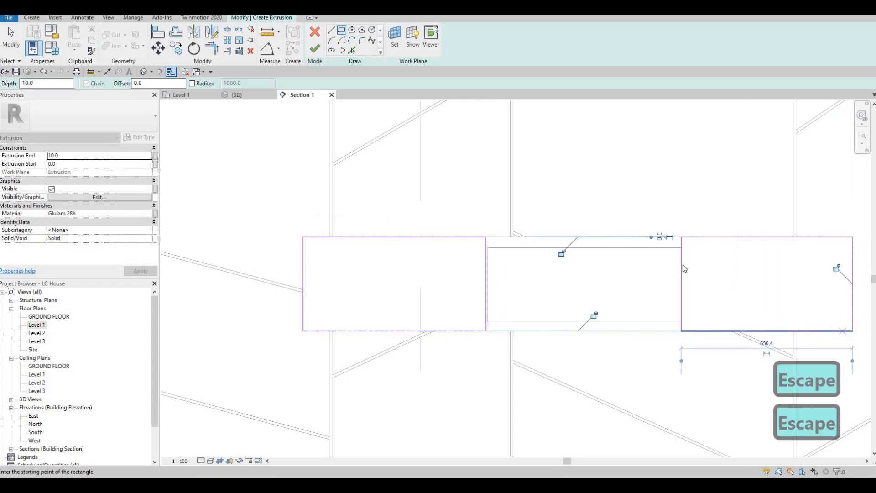
Nudge the inner edge of the narrower panel rectangle about 5 mm away from the opening.
left_click(681, 266)
key("Right")
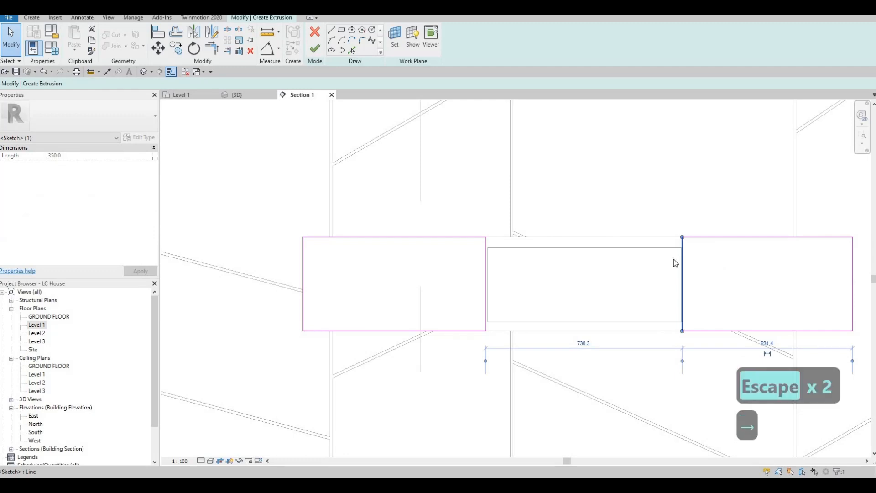
scroll(673, 259, "up", 5)
key("Escape")
scroll(690, 247, "down", 2)
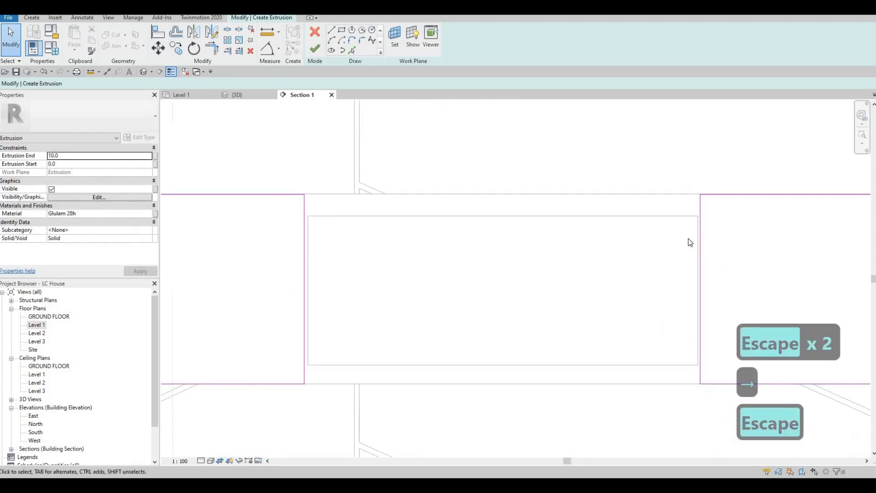
Nudge the same panel edge outward again, leaving a gap of about 733 mm between the two panels, and finish the extrusion.
left_click(304, 255)
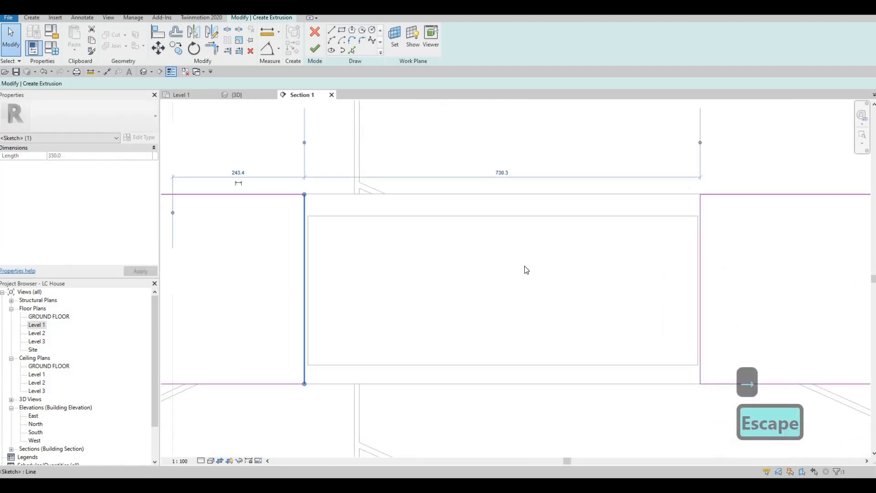
key("Escape")
key("Escape")
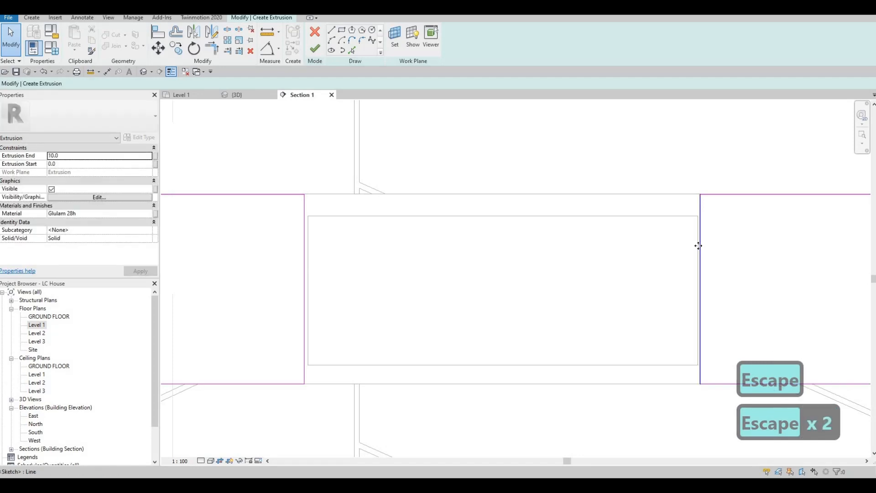
left_click(698, 245)
key("Right")
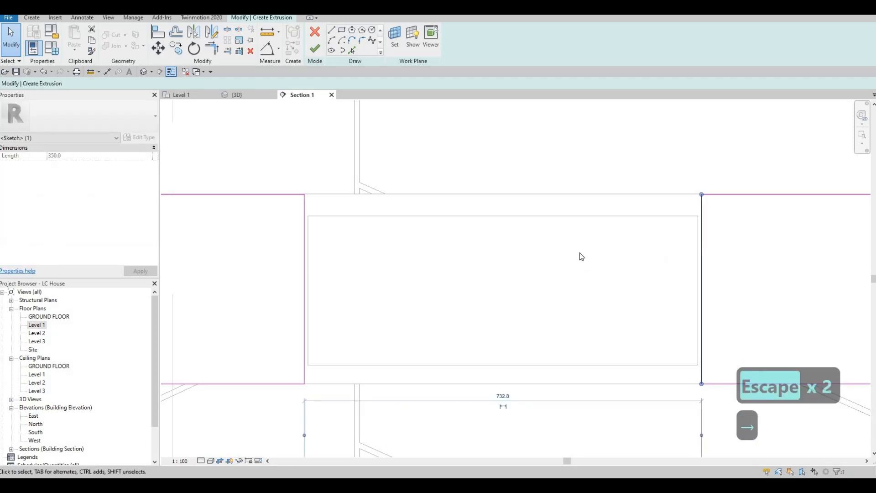
key("Escape")
key("Escape")
scroll(544, 258, "down", 4)
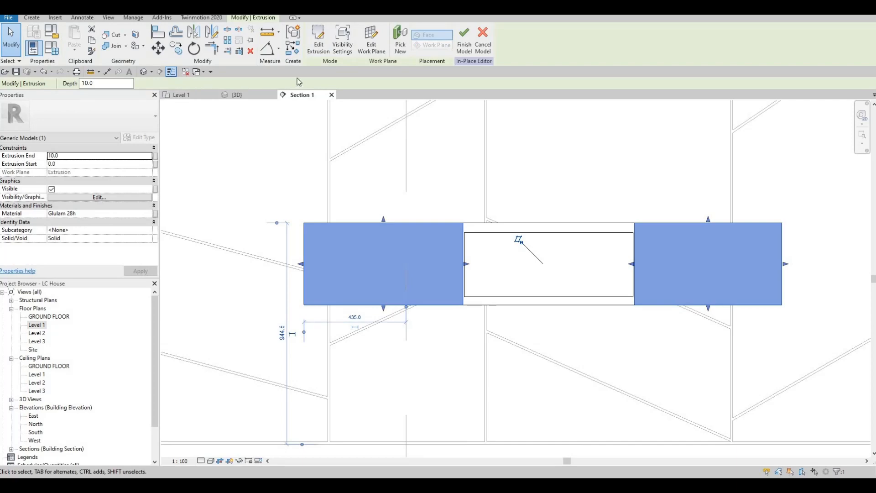
Examine the new front panels around the box opening in the 3D view.
left_click(252, 94)
middle_click_drag(531, 282, 596, 248, "shift")
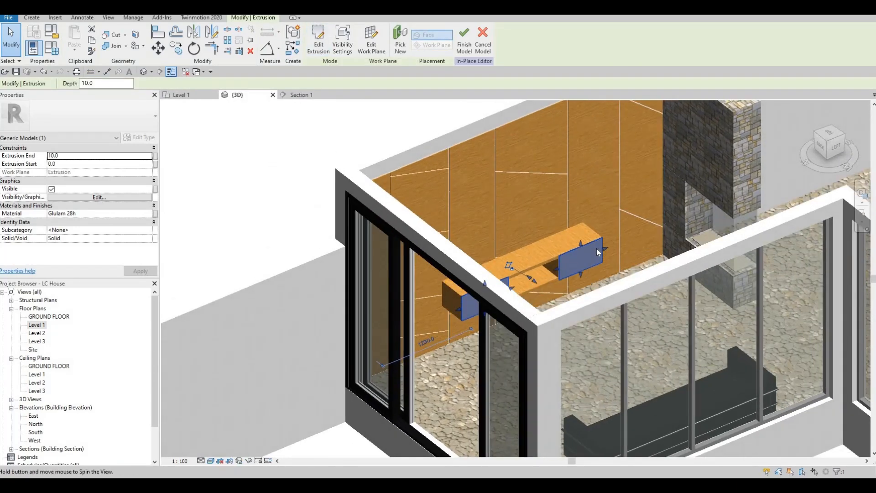
key("Escape")
scroll(533, 319, "up", 6)
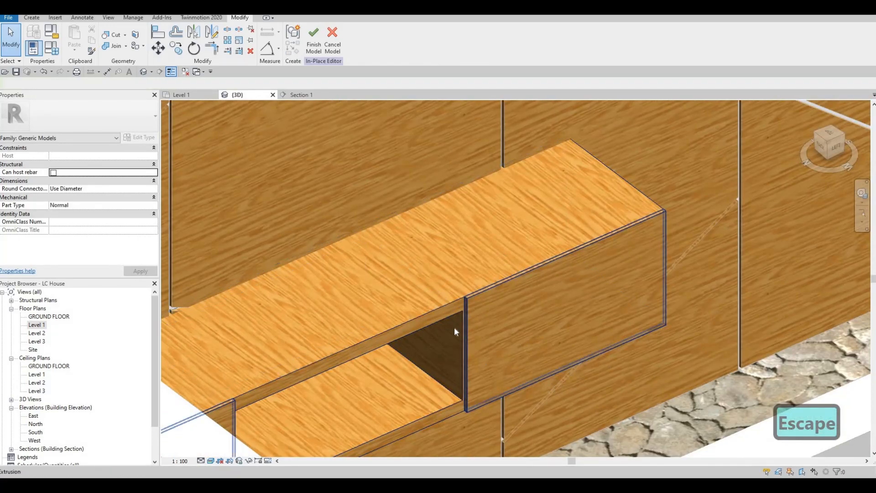
middle_click_drag(455, 353, 576, 284)
scroll(576, 284, "down", 2)
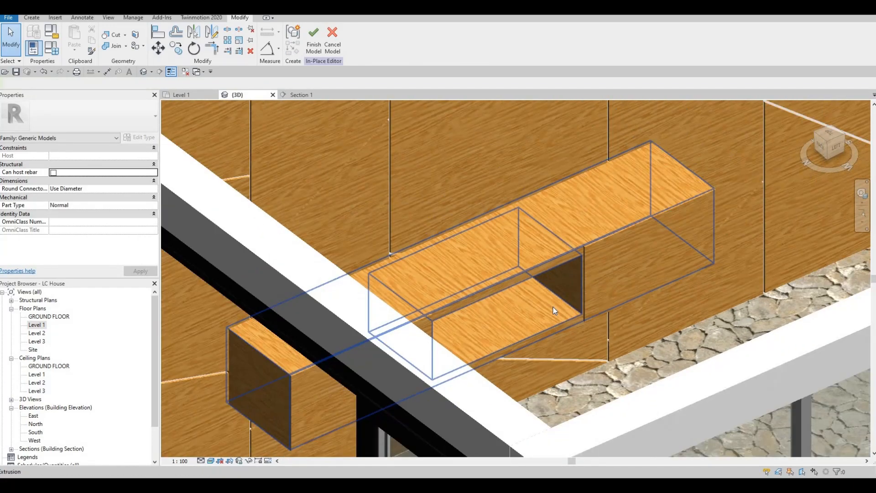
scroll(576, 312, "up", 4)
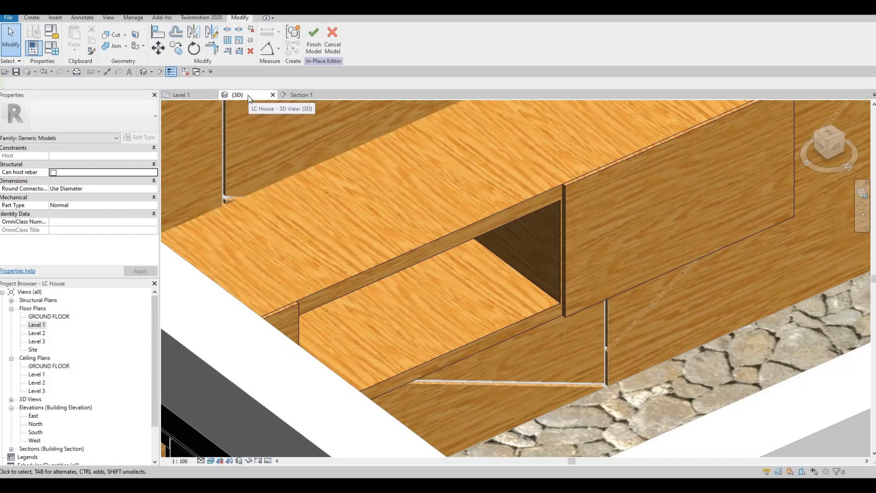
Start another extrusion in the Section 1 view and pick the face of the front panels as its work plane.
left_click(301, 95)
key("Escape")
scroll(401, 190, "down", 3)
key("Escape")
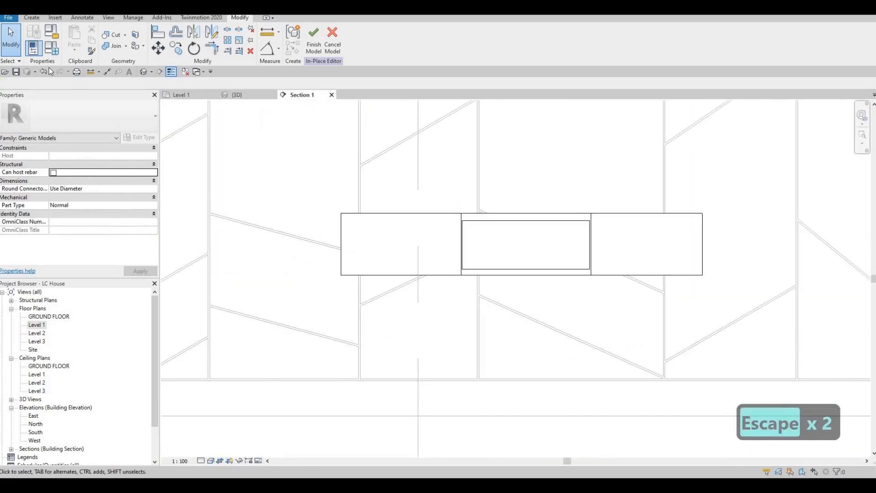
left_click(31, 18)
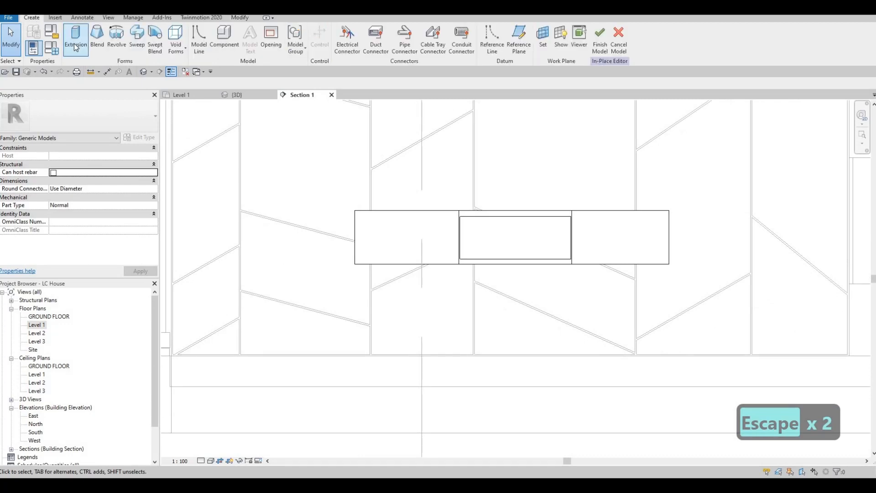
left_click(395, 41)
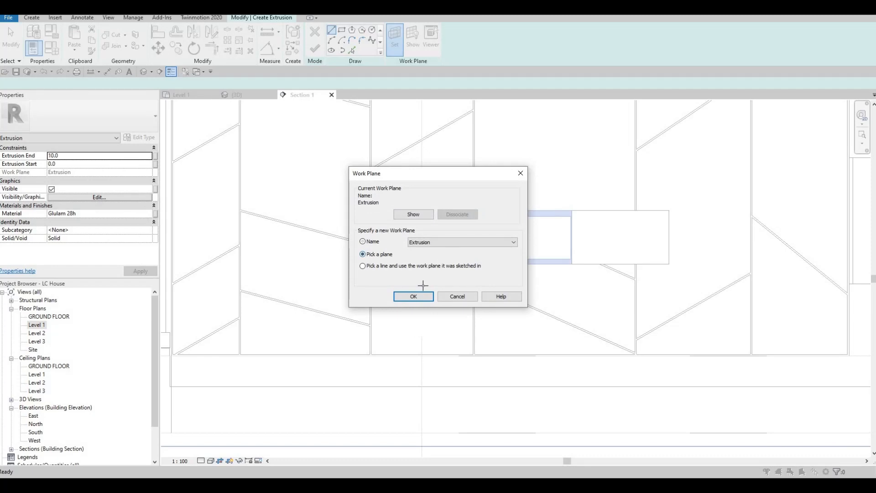
key("Return")
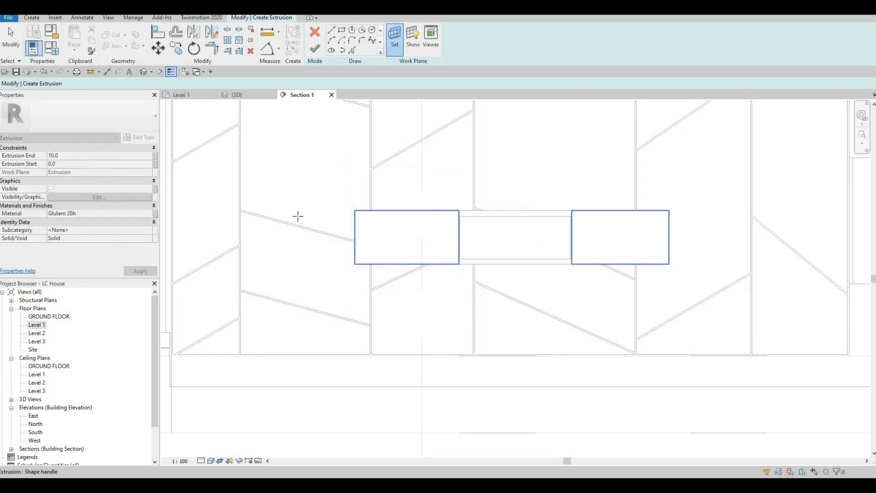
left_click(297, 216)
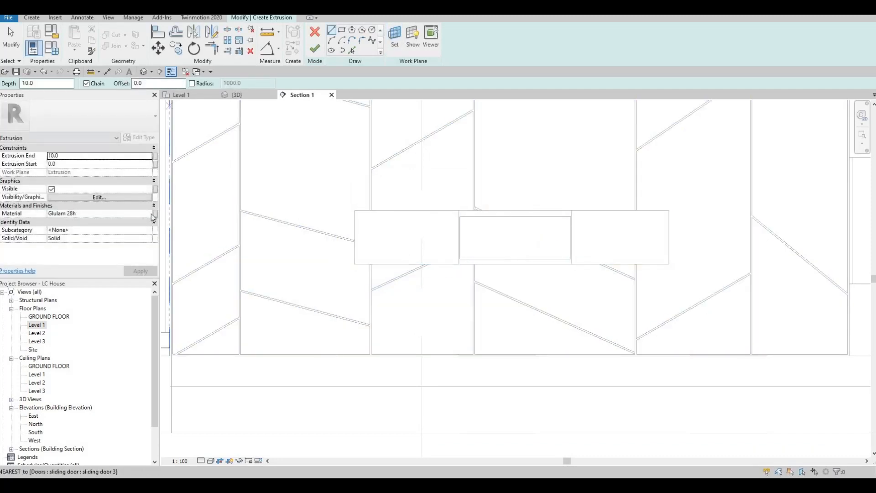
Add Aluminum 3003-H12 from the AEC metal library to the project and assign it as the extrusion's material.
left_click(152, 215)
left_click(152, 213)
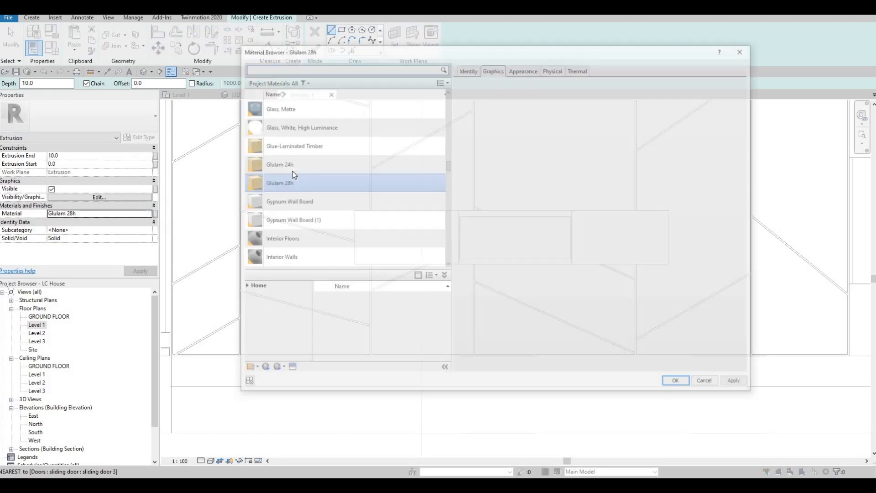
left_click(247, 290)
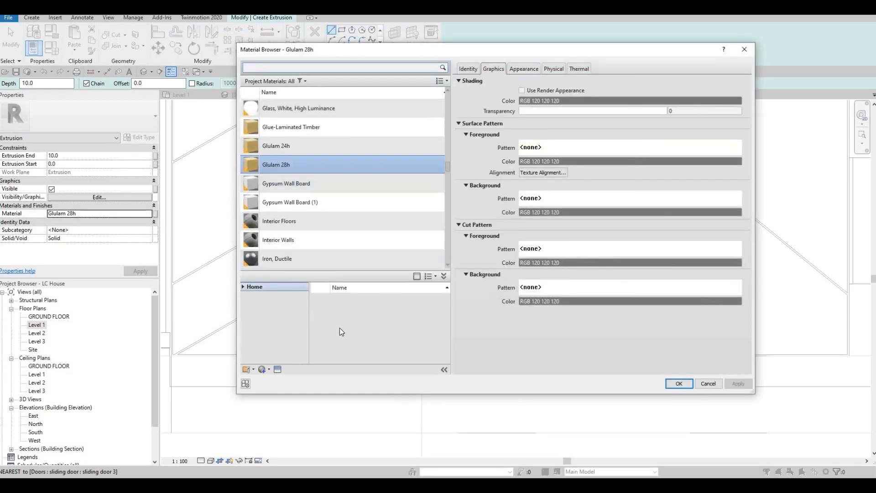
left_click(242, 287)
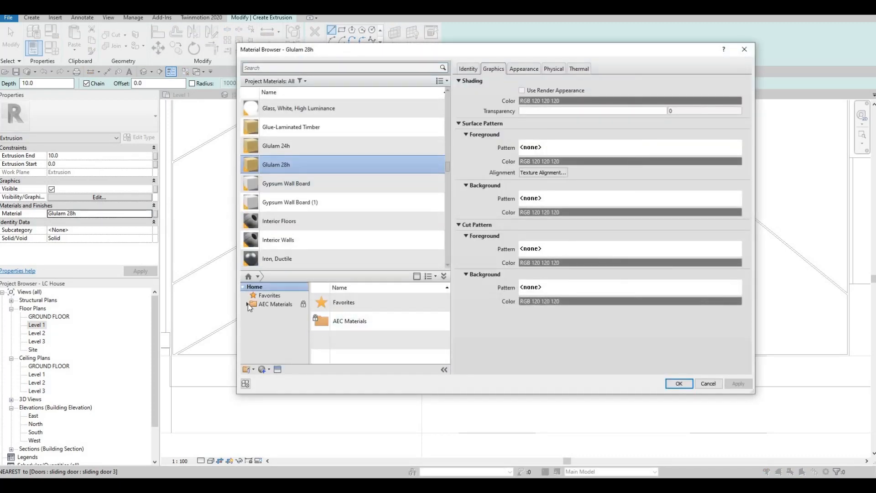
left_click(248, 303)
scroll(270, 340, "down", 3)
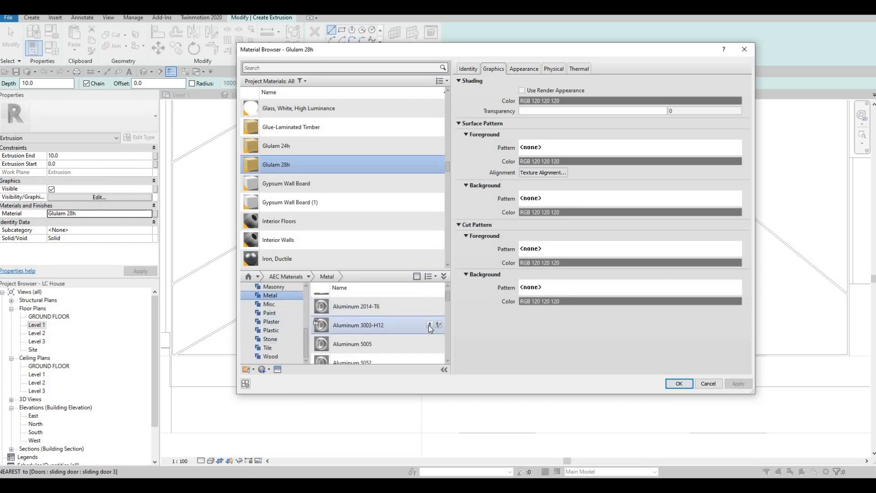
left_click(429, 325)
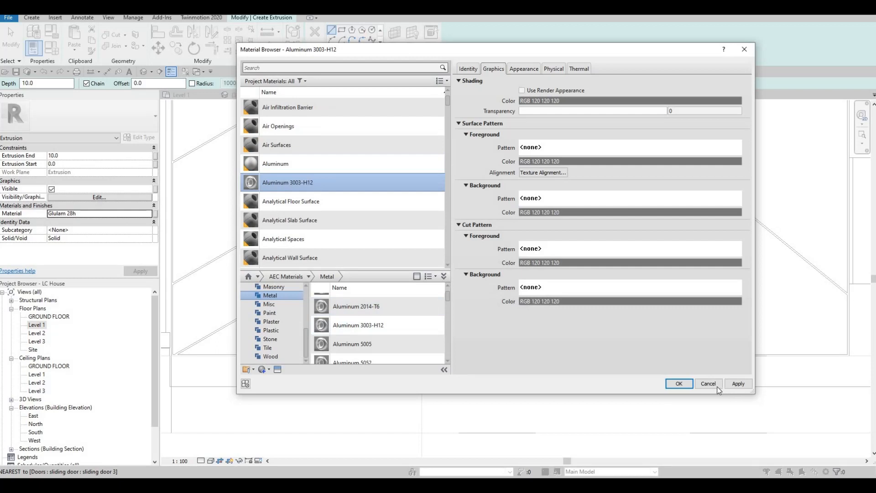
left_click(679, 384)
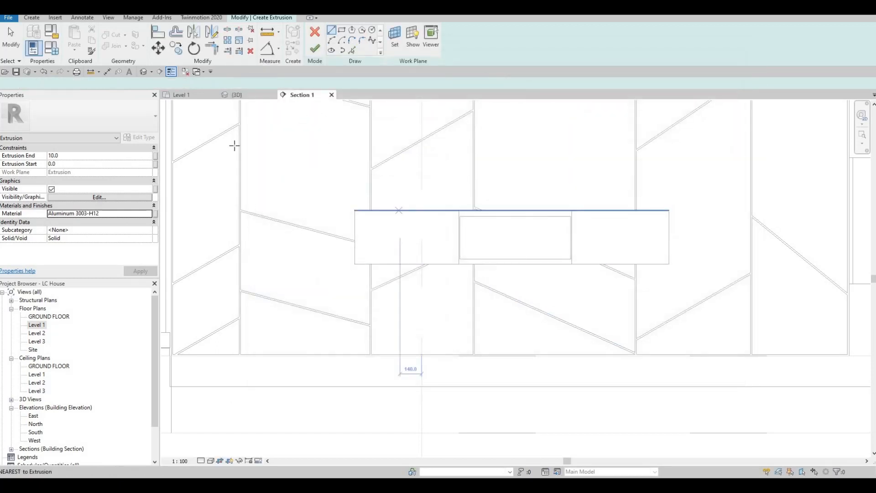
Set the extrusion end of the aluminum part to 5 mm.
left_click(87, 156)
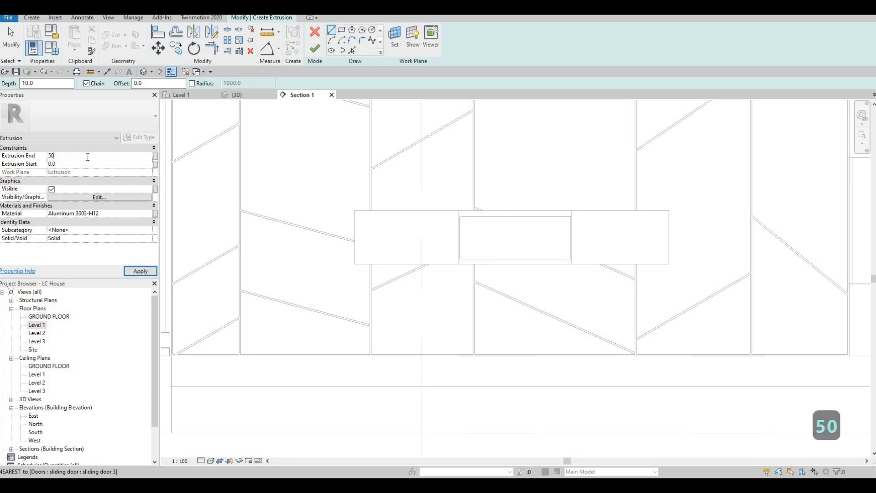
type("50")
key("BackSpace")
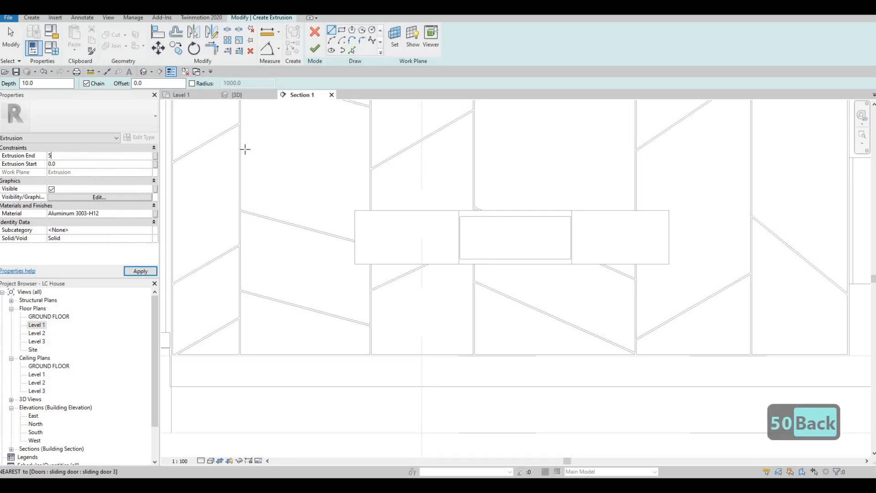
Sketch a thin rectangular strip along the lower edge of the wider front panel, spanning its full width.
left_click(342, 31)
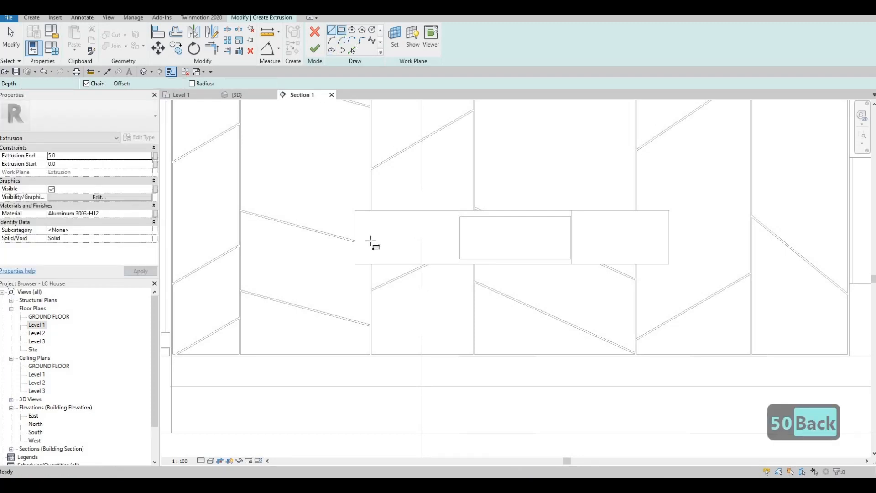
scroll(360, 279, "up", 5)
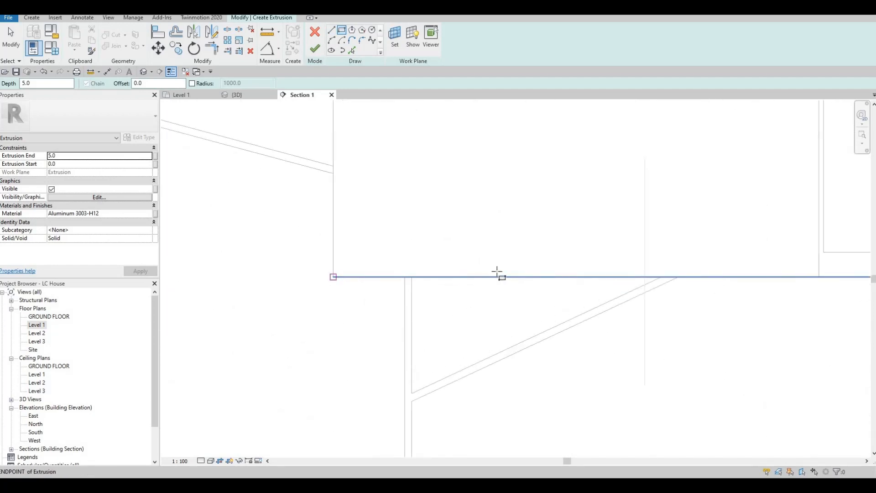
middle_click_drag(819, 271, 653, 248)
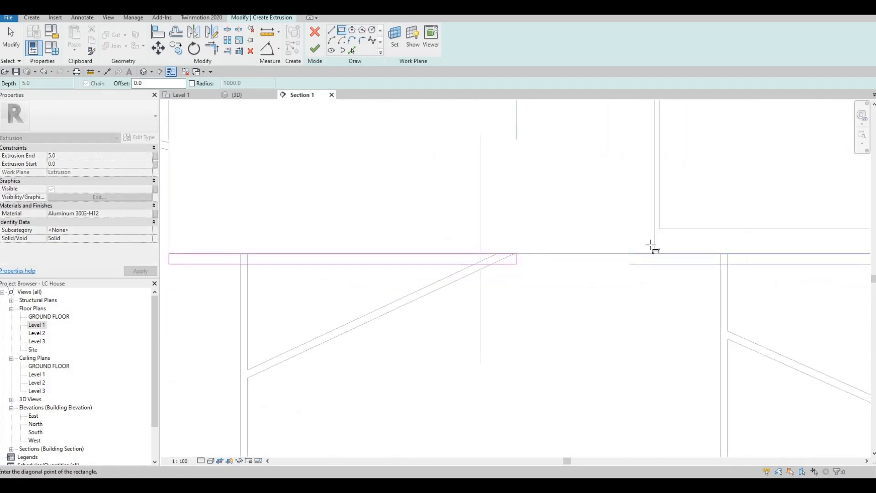
scroll(655, 260, "up", 2)
key("Escape")
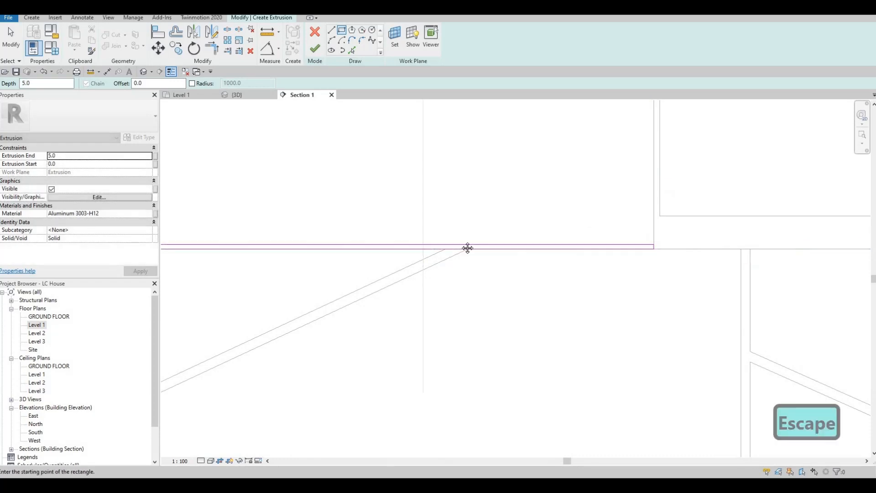
Sketch a matching thin strip along the lower edge of the other front panel, across its full width.
scroll(467, 248, "down", 3)
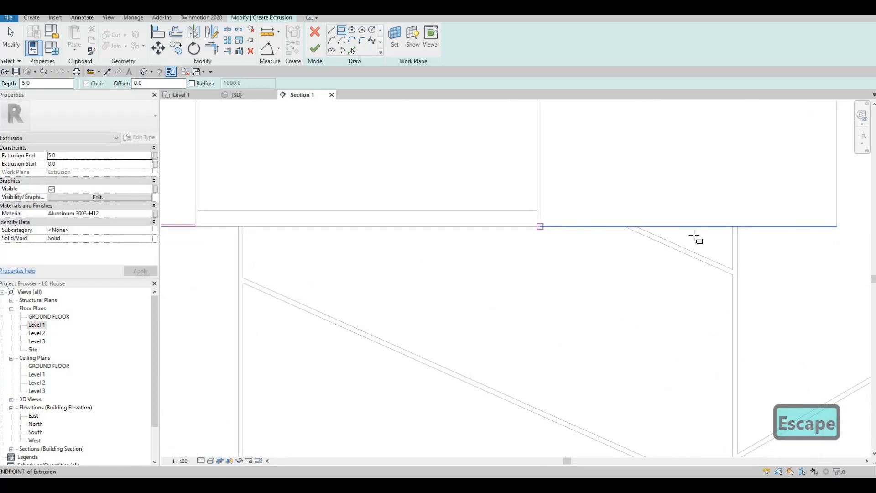
left_click(587, 221)
scroll(622, 213, "up", 3)
scroll(622, 217, "up", 2)
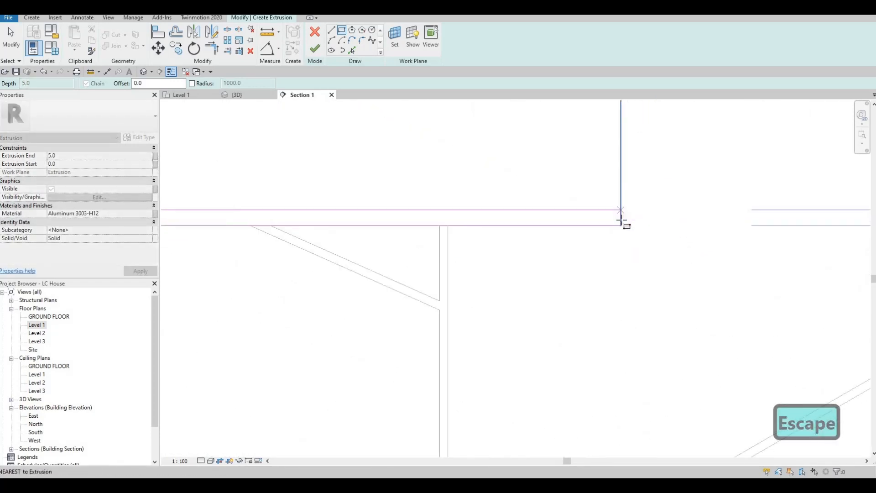
left_click(621, 221)
scroll(406, 254, "down", 5)
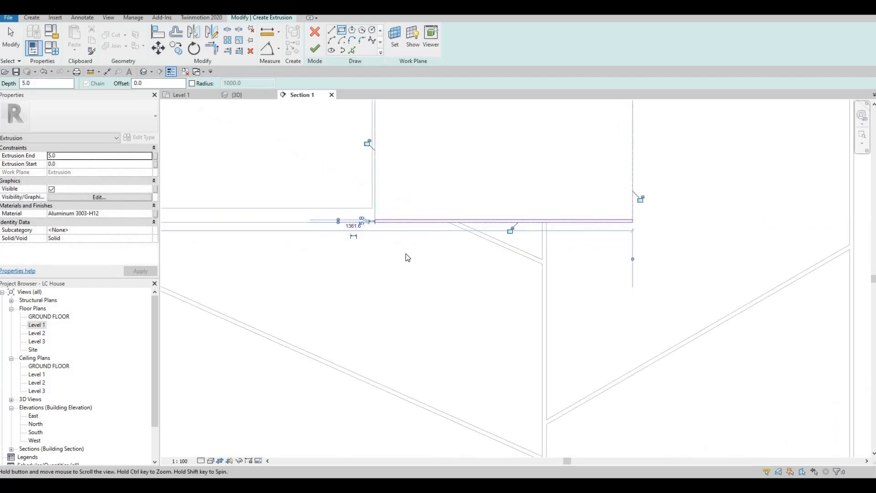
Align the upper sketch line of the narrower panel's strip with that of the wider panel's strip and finish the extrusion.
key("Escape")
key("Escape")
key("Escape")
key("a")
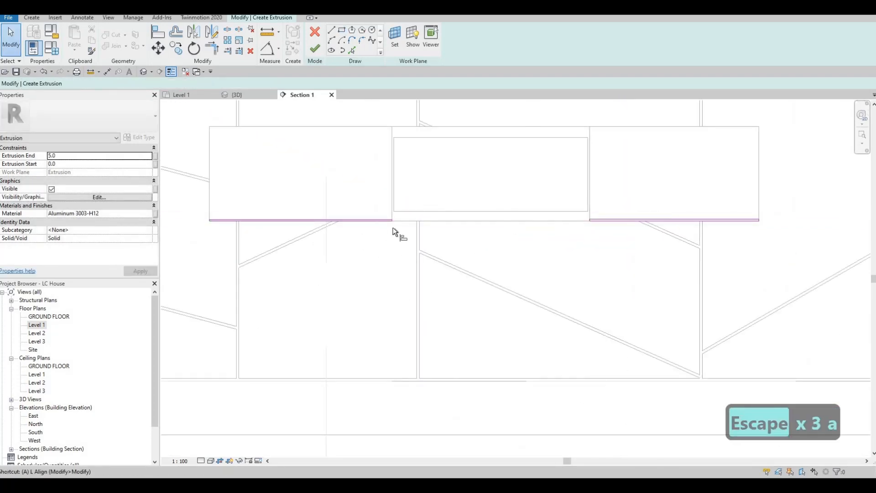
key("l")
scroll(387, 178, "up", 5)
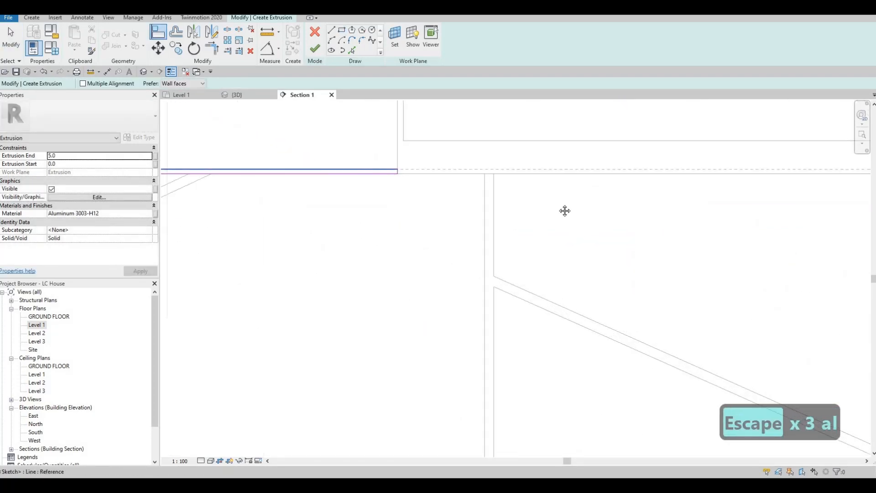
scroll(565, 211, "down", 2)
middle_click_drag(584, 179, 393, 179)
left_click(624, 171)
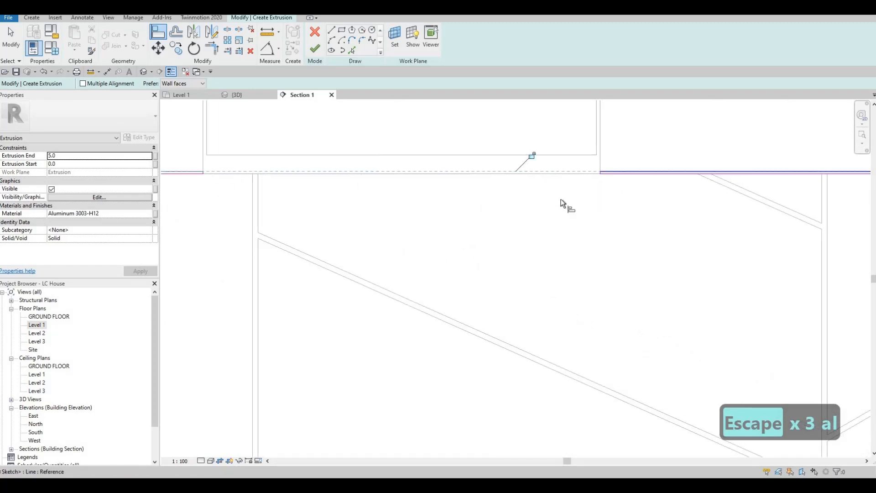
key("Escape")
scroll(502, 203, "down", 4)
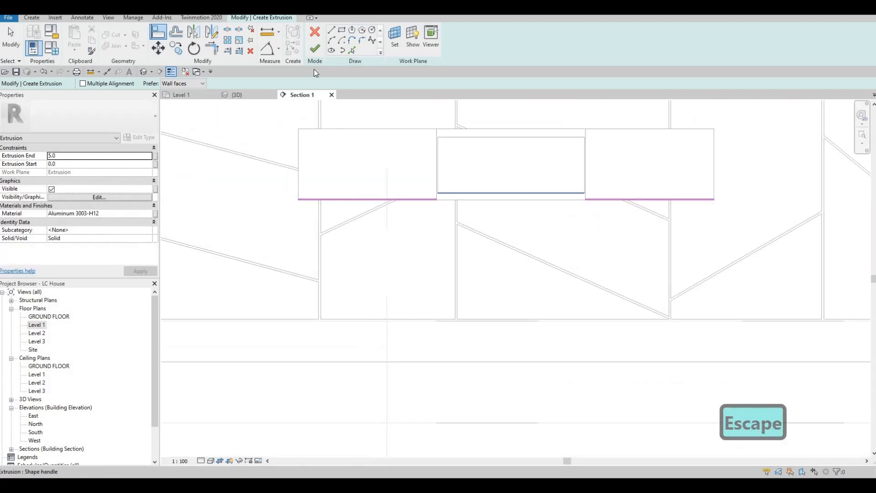
left_click(315, 56)
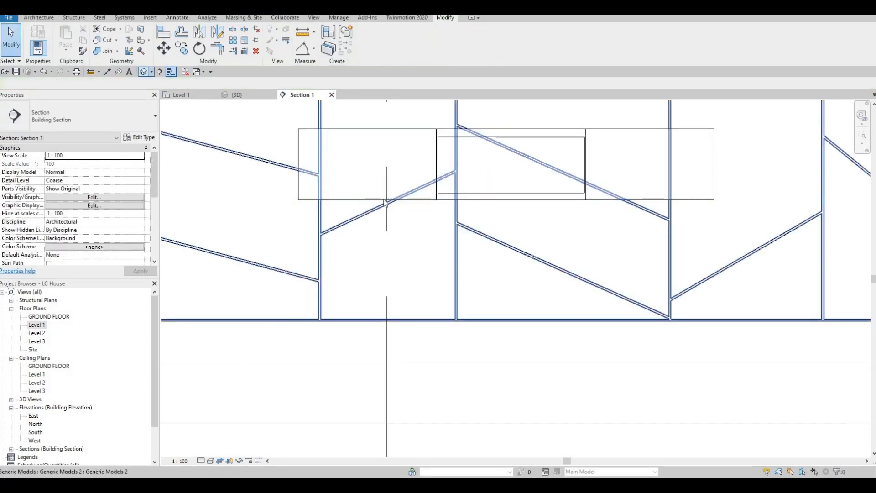
Examine the front panels and the aluminum strips along their lower edges in the 3D view.
middle_click_drag(403, 242, 486, 279)
scroll(488, 282, "down", 2)
key("Escape")
key("Escape")
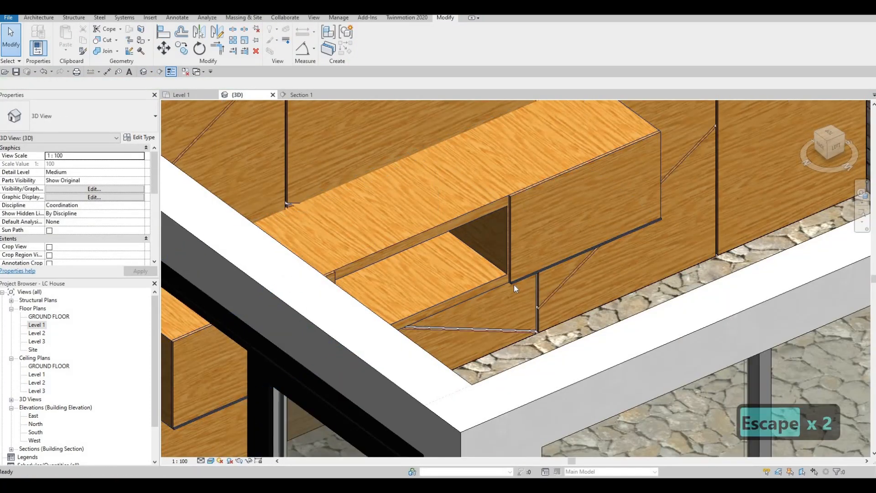
scroll(504, 274, "up", 5)
left_click(390, 269)
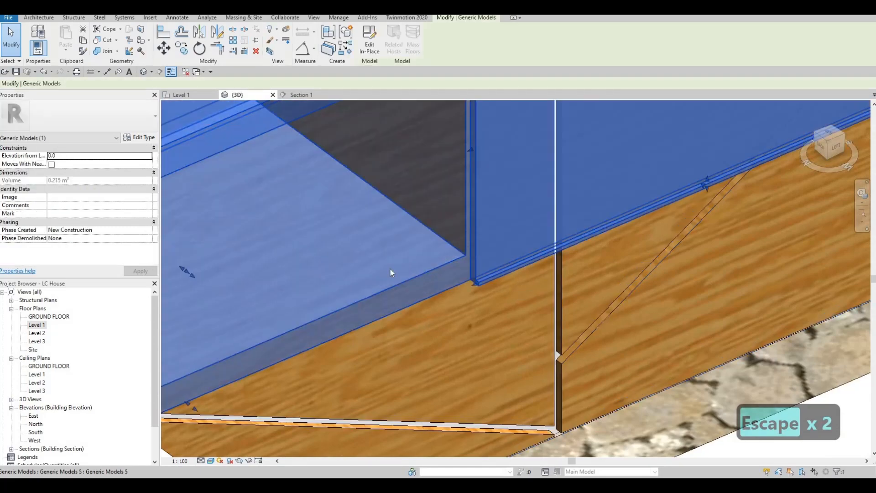
scroll(483, 255, "down", 5)
key("Escape")
key("Escape")
middle_click_drag(540, 238, 511, 249, "shift")
key("Escape")
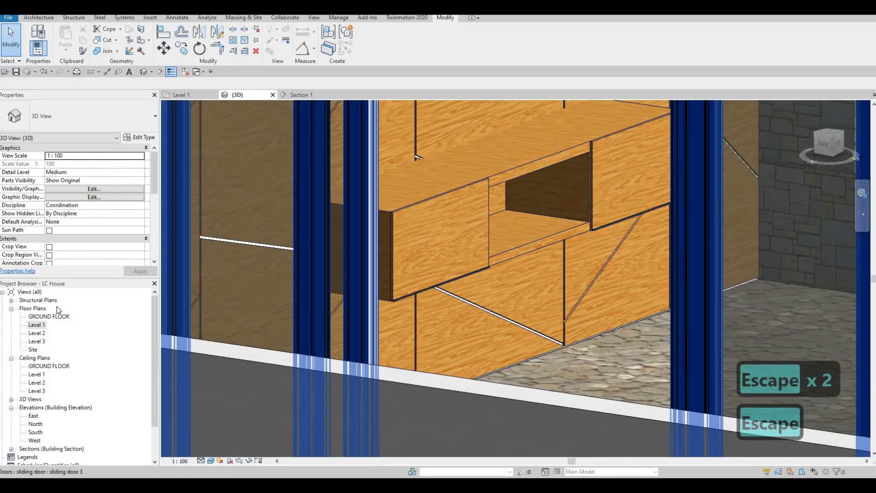
In Section 1, stretch the aluminum strip under the wider front panel upward to make it slightly taller.
double_click(37, 324)
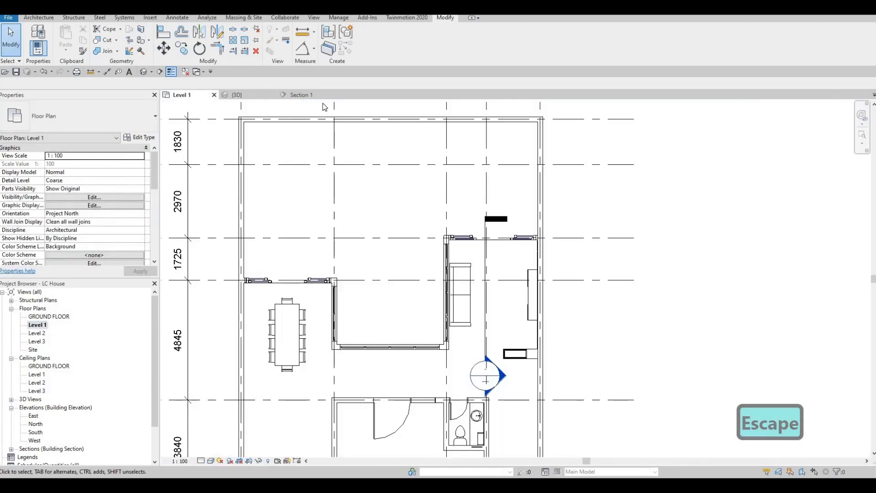
scroll(389, 203, "up", 4)
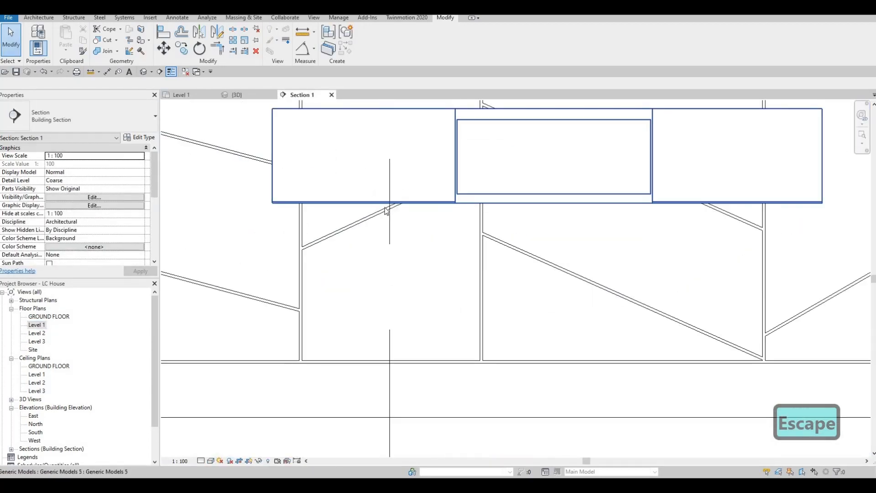
left_click(377, 205)
scroll(343, 207, "up", 2)
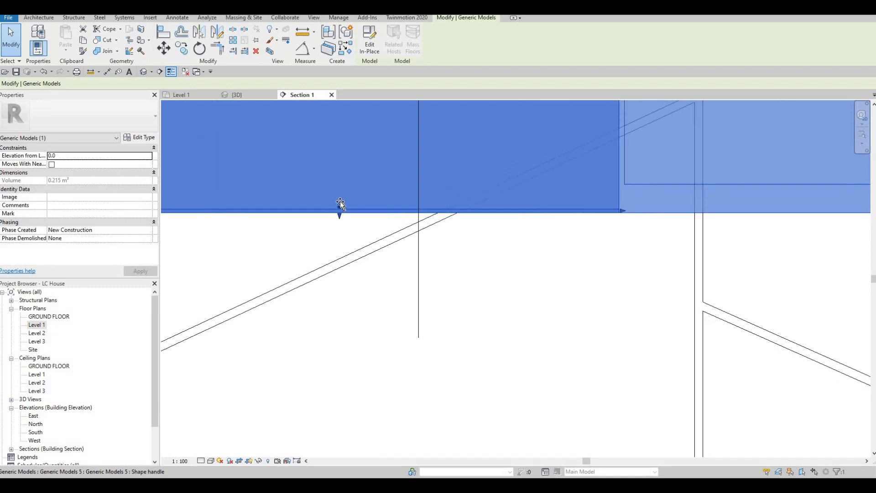
key("Escape")
scroll(411, 226, "down", 3)
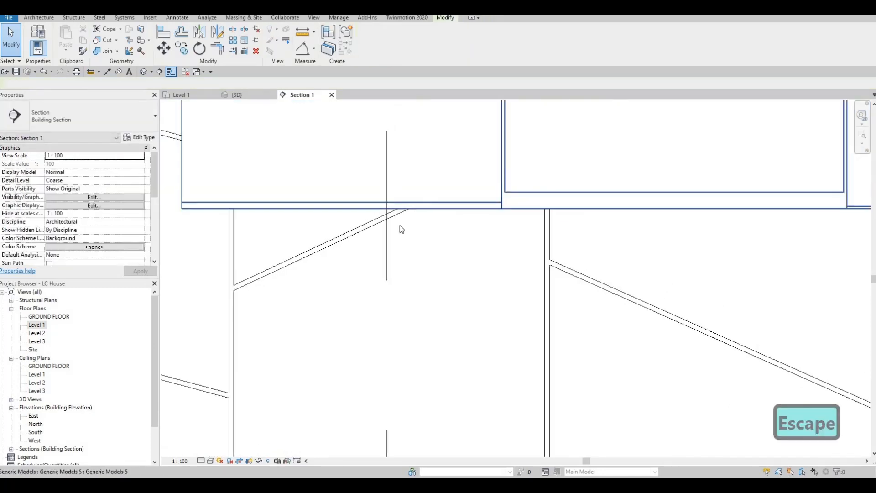
Align the top of the narrower front panel's aluminum strip with the top of the wider panel's strip.
key("a")
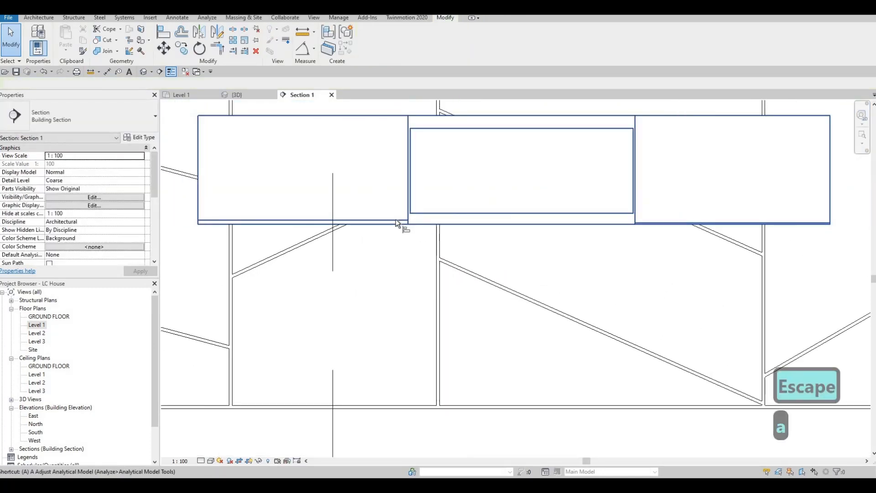
key("l")
scroll(397, 220, "up", 2)
middle_click_drag(517, 233, 345, 230)
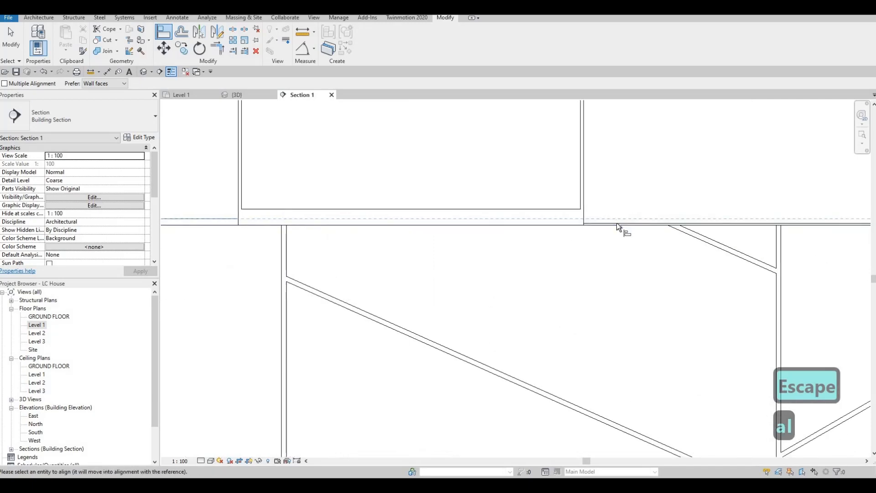
scroll(617, 223, "up", 2)
left_click(617, 223)
scroll(479, 182, "down", 3)
key("Escape")
key("Escape")
key("Escape")
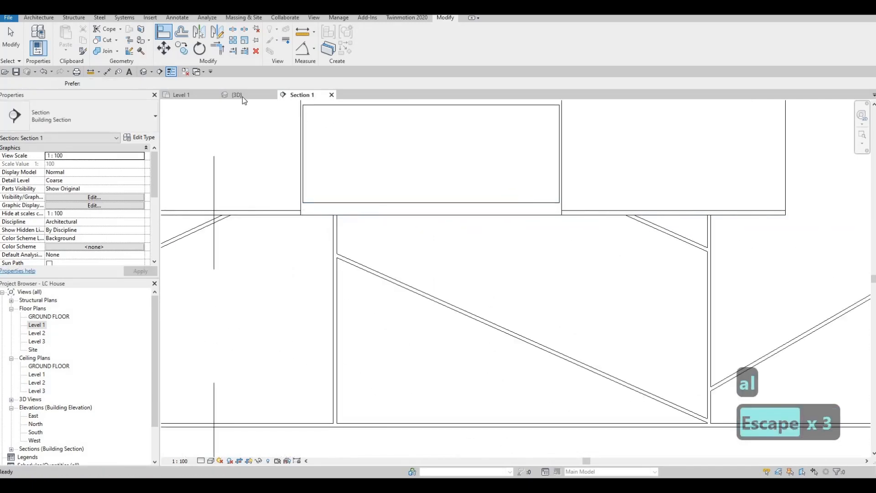
Inspect the heightened aluminum strips on the box unit up close in the 3D view.
left_click(240, 96)
key("Escape")
middle_click_drag(550, 253, 476, 188, "shift")
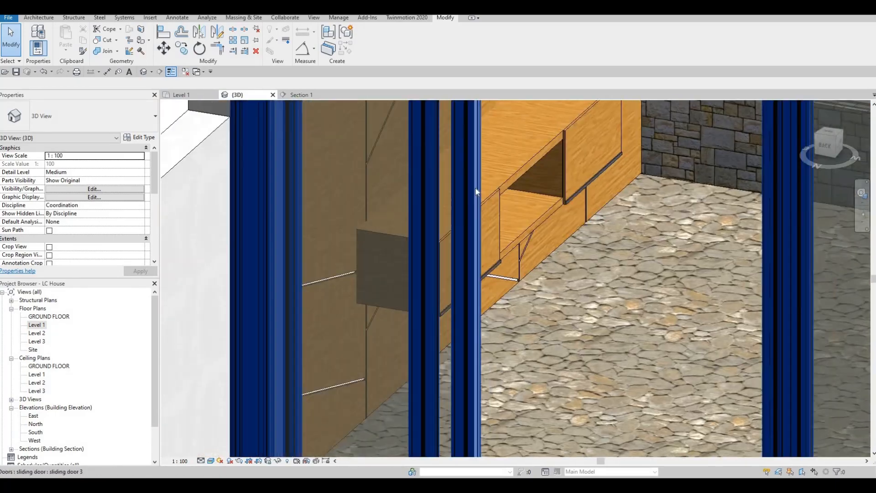
scroll(476, 192, "up", 10)
key("Escape")
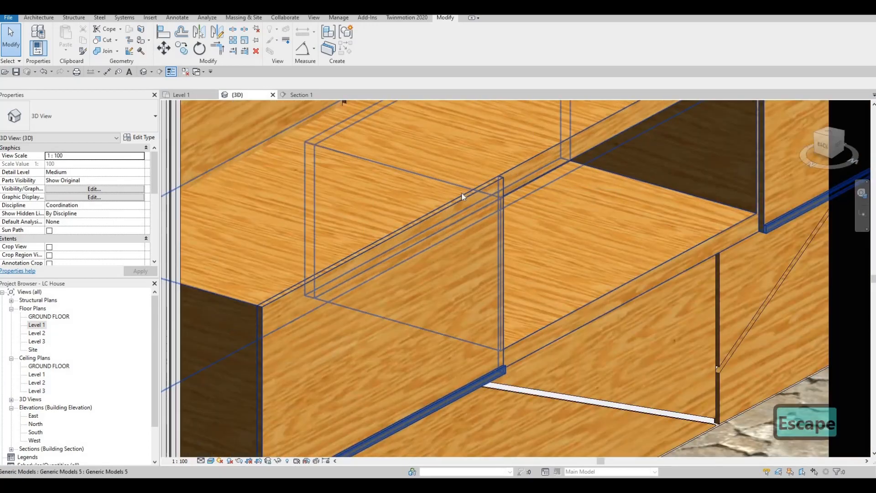
key("Escape")
scroll(480, 197, "down", 6)
middle_click_drag(204, 245, 172, 246)
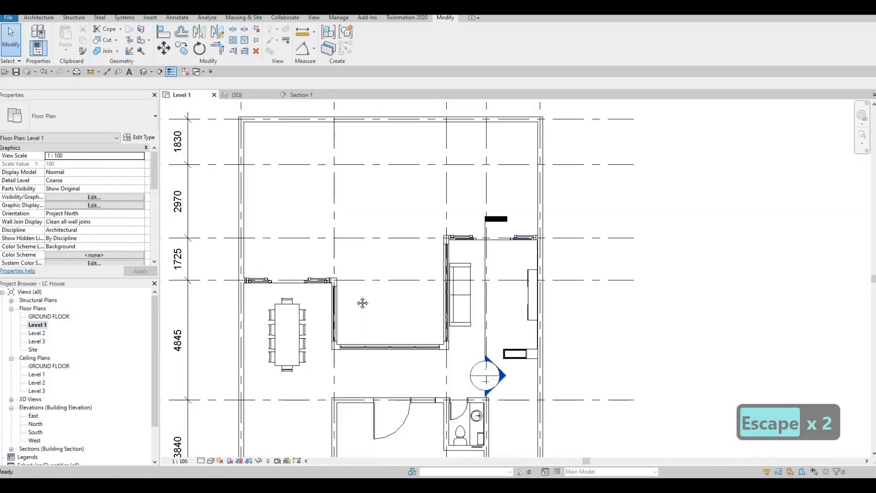
From the Level 1 plan, load the M_TV - Flat Screen family from the metric library's Furniture folder.
scroll(362, 303, "down", 3)
middle_click_drag(169, 146, 50, 80)
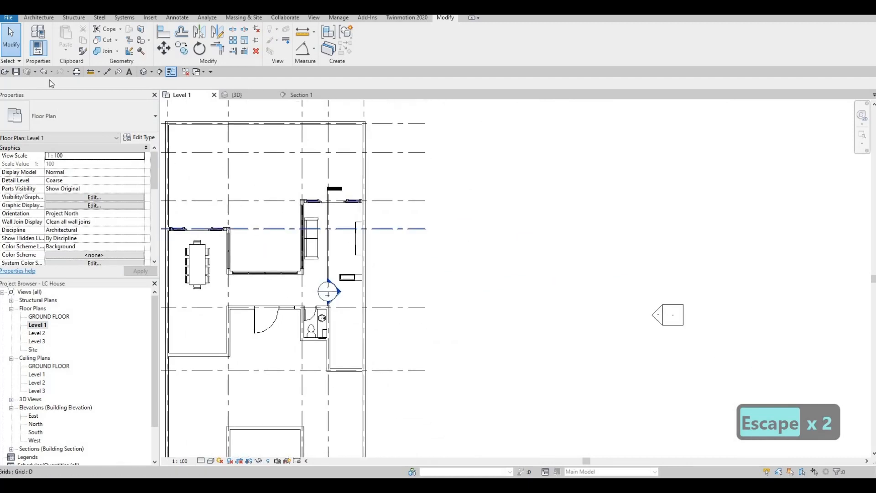
left_click(42, 18)
left_click(147, 18)
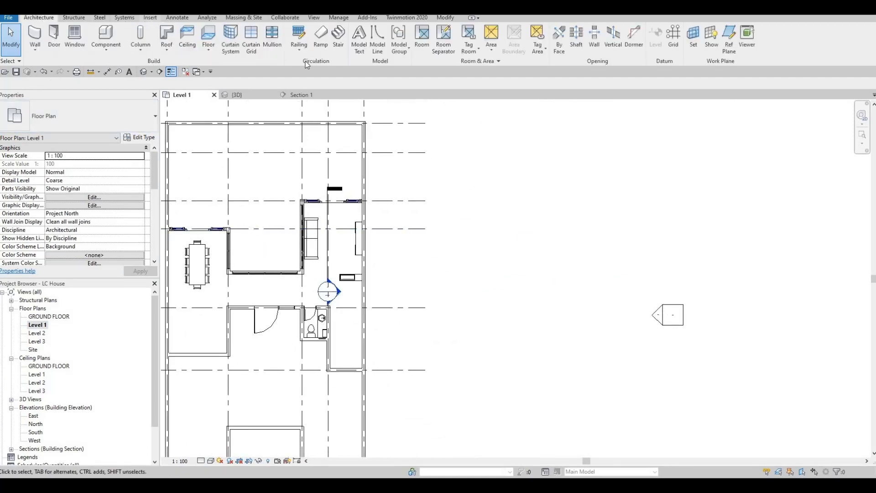
left_click(375, 37)
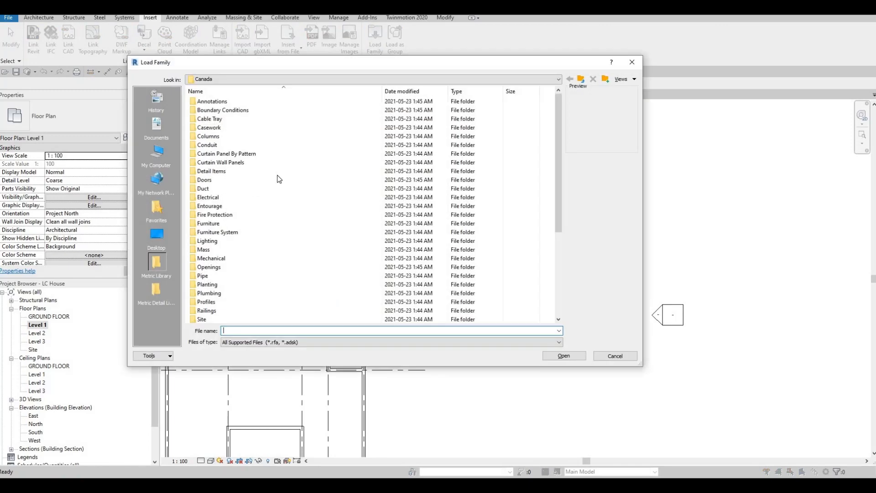
left_click(218, 224)
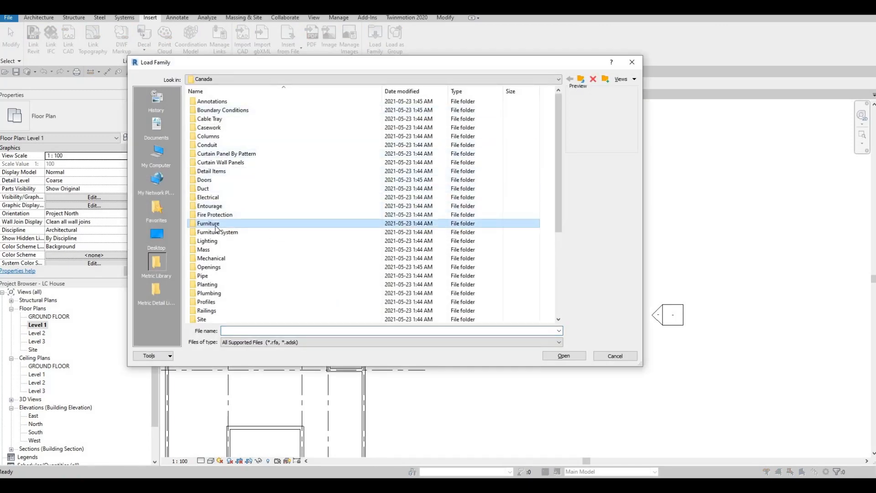
key("Return")
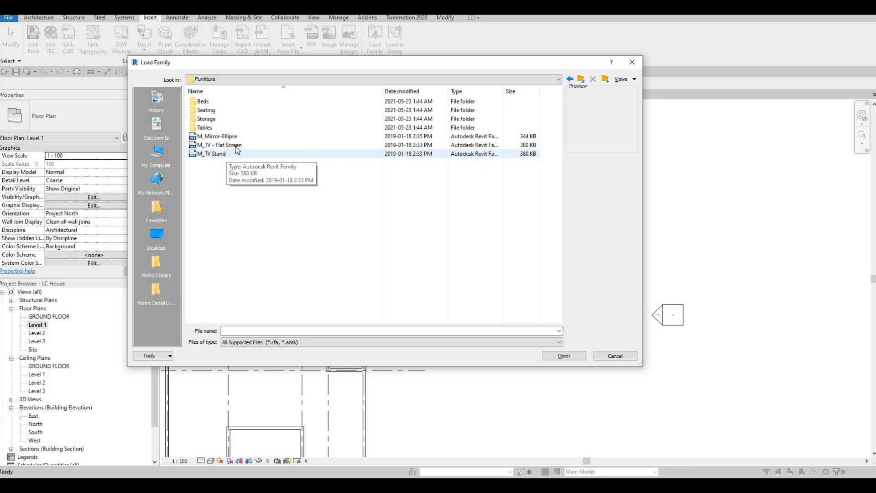
left_click(237, 146)
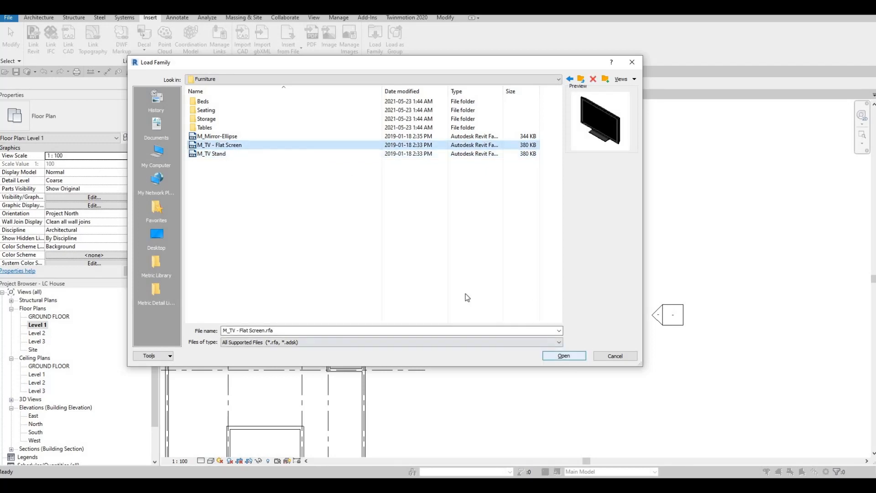
key("Return")
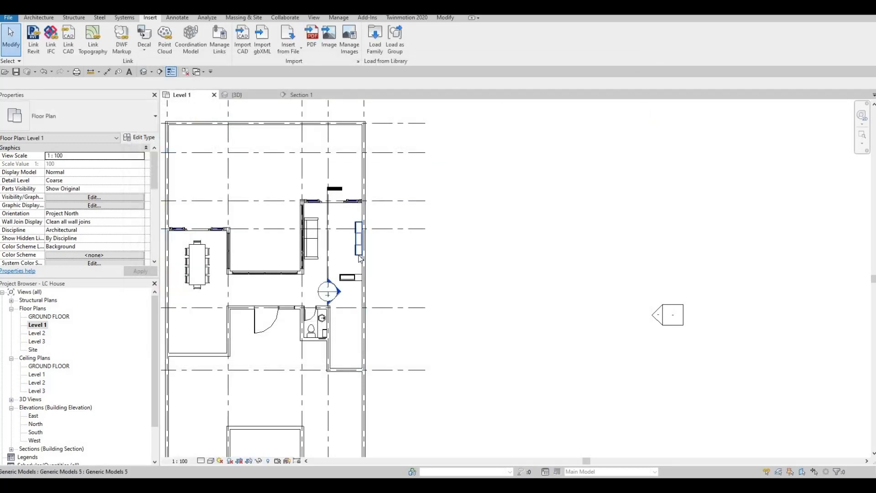
Place the 0810mm flat screen TV on Level 1 against the box unit's front, rotated parallel to the accent wall.
scroll(379, 242, "up", 5)
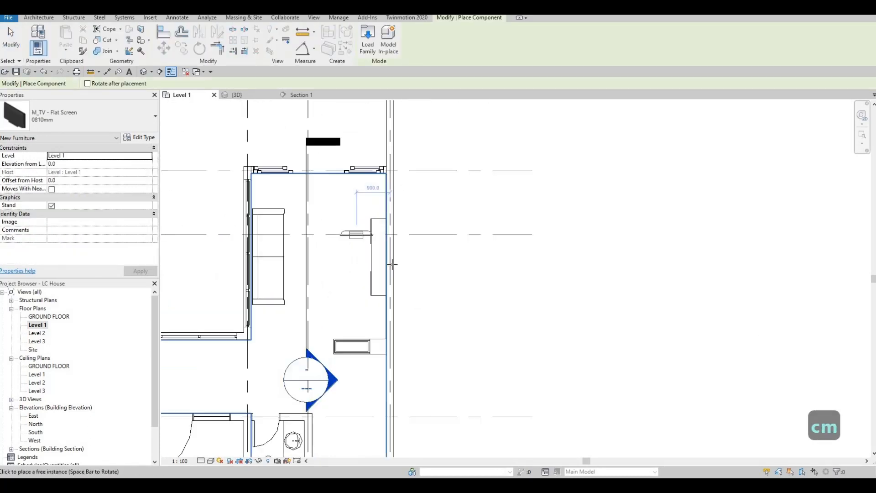
key("space")
key("space")
key("space")
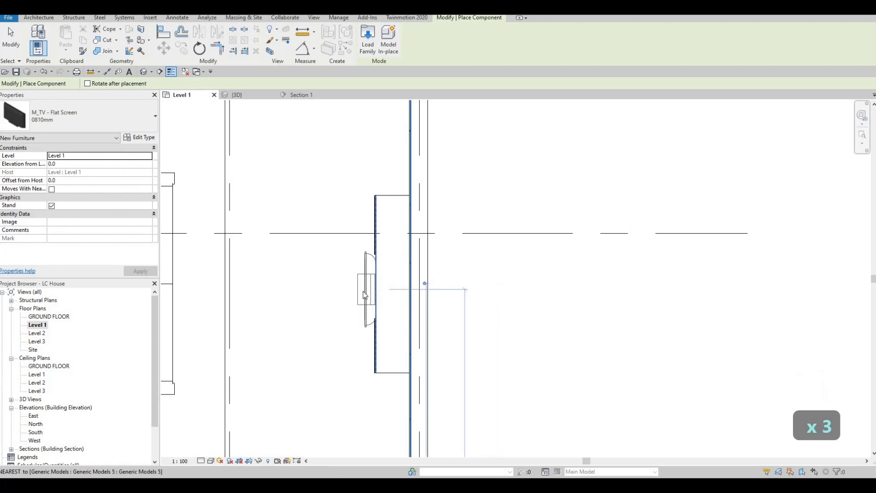
key("Escape")
key("Escape")
key("Escape")
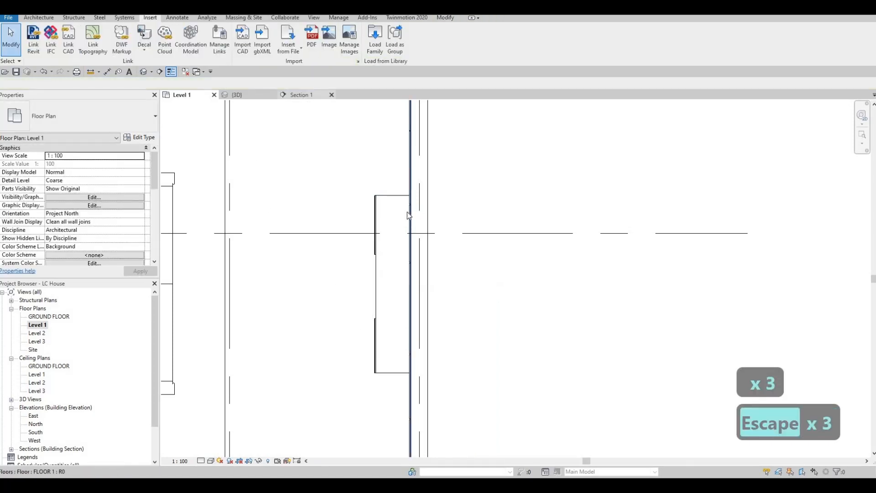
In Section 1, move the TV up above the box unit, to an elevation of about 1059 mm.
left_click(302, 95)
scroll(407, 226, "down", 4)
middle_click_drag(418, 232, 420, 262)
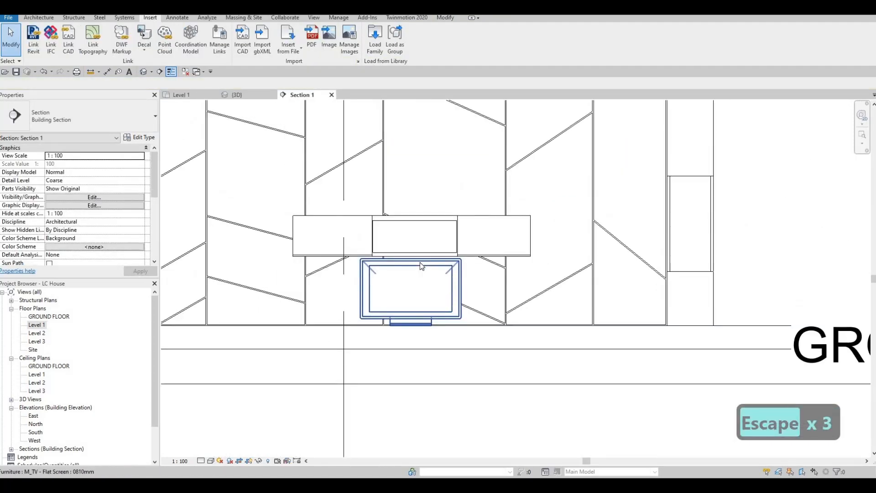
left_click_drag(421, 267, 418, 190)
key("Escape")
key("Escape")
key("Escape")
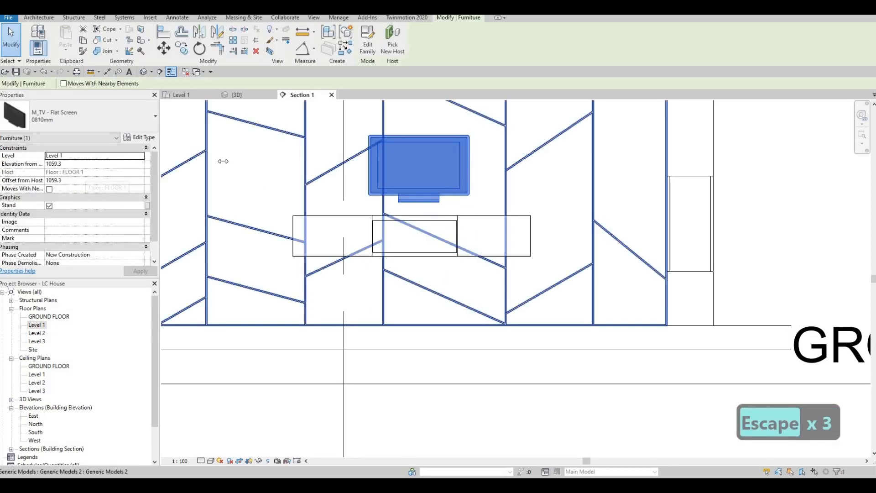
Set the TV type's Diagonal dimension to 2500 mm.
left_click(145, 138)
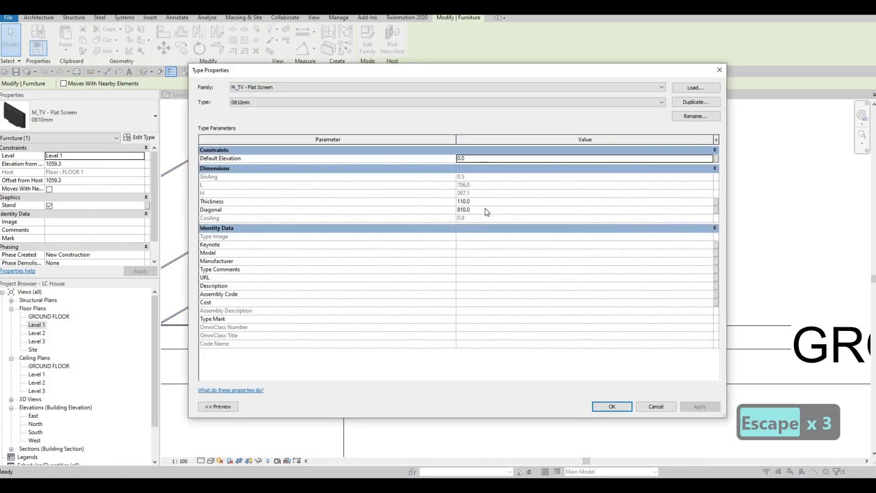
left_click(486, 210)
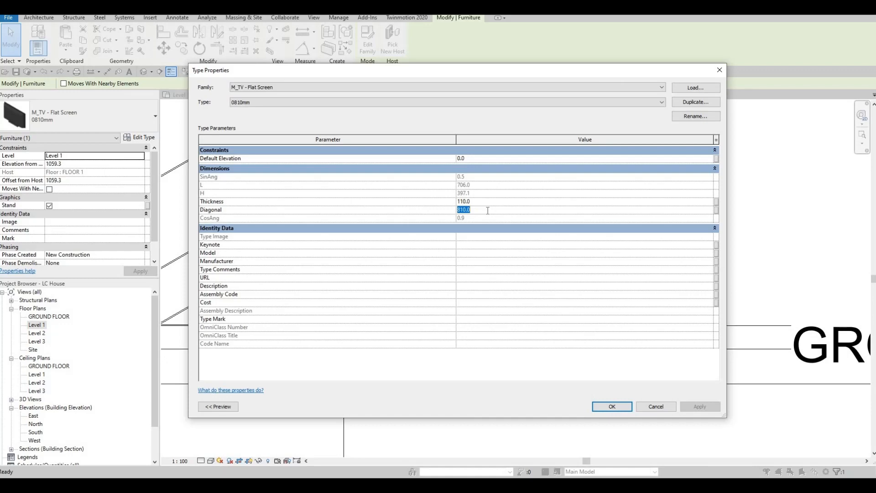
type("2500")
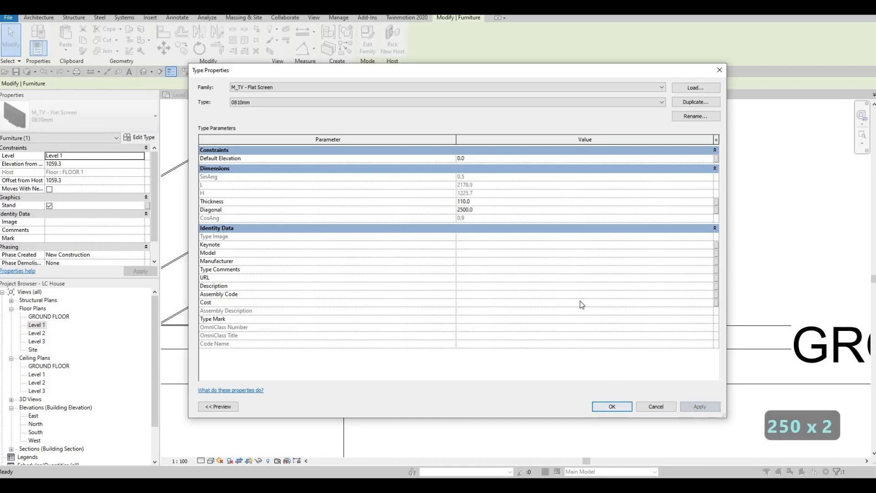
left_click(612, 405)
scroll(524, 333, "down", 2)
key("Escape")
key("Escape")
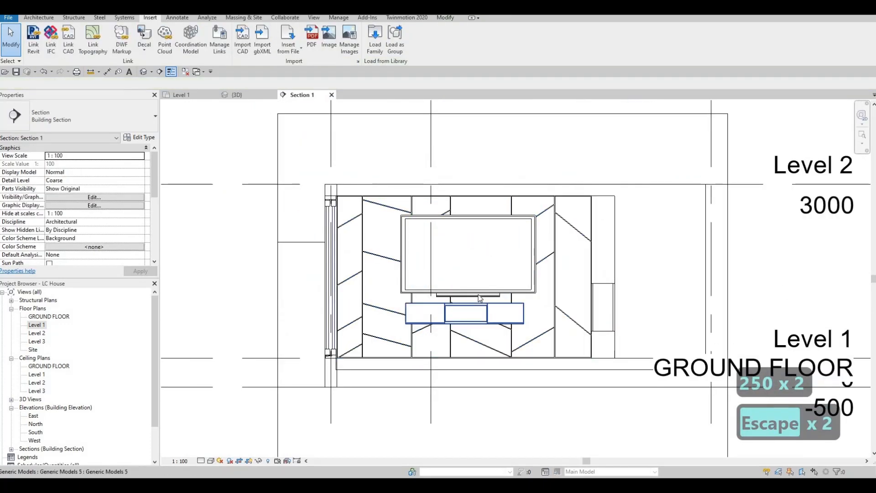
Open the M_TV - Flat Screen family for editing and delete the stand beneath the screen.
scroll(484, 294, "up", 3)
left_click(483, 311)
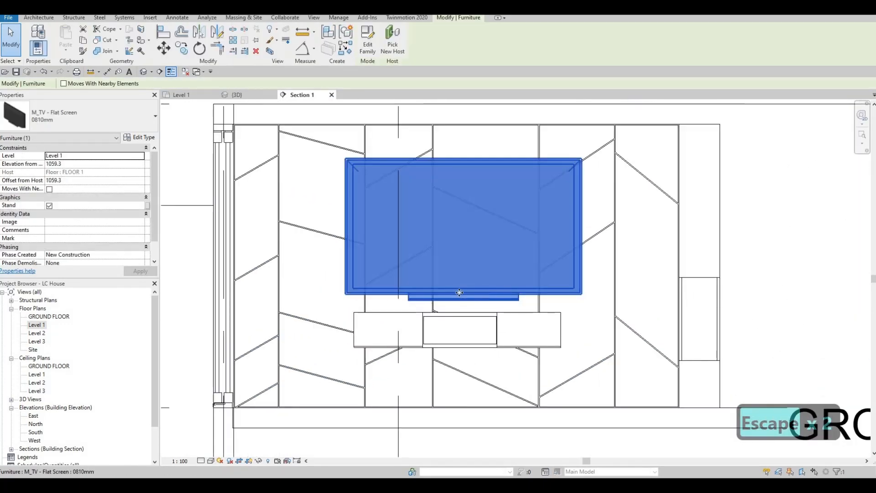
key("Escape")
key("Escape")
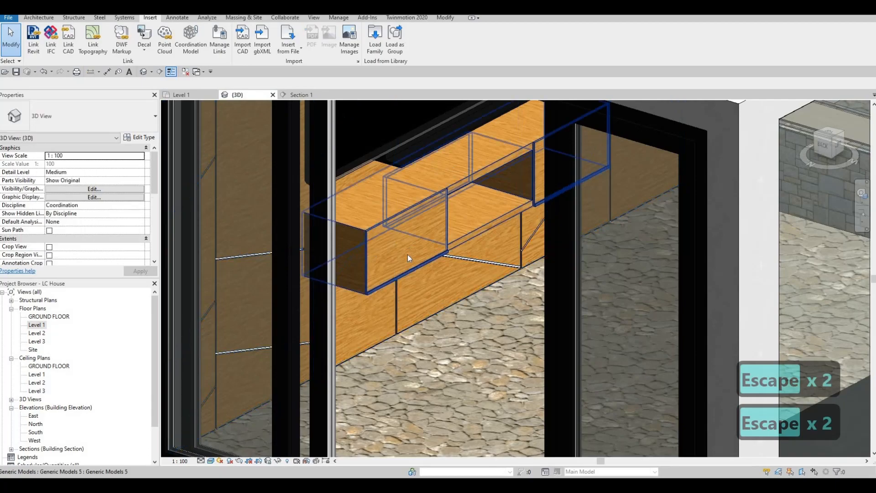
scroll(407, 256, "down", 4)
middle_click_drag(397, 290, 388, 192, "shift")
key("Escape")
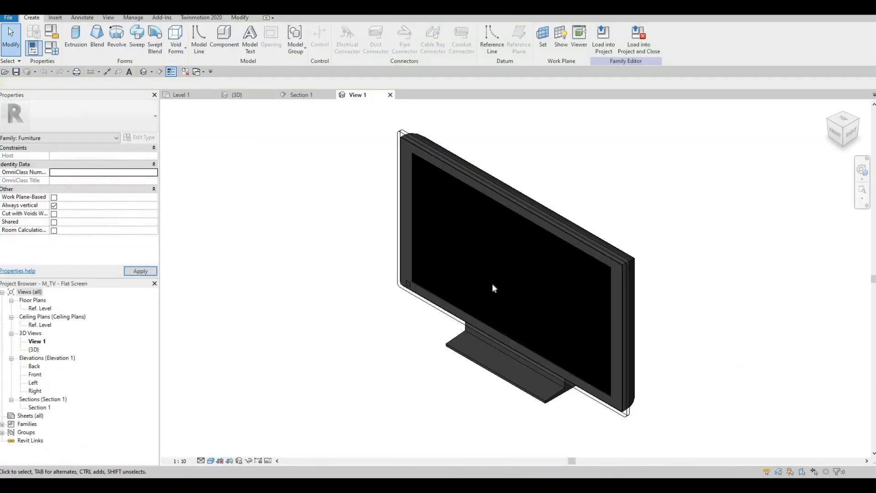
middle_click_drag(559, 271, 505, 372, "shift")
left_click(505, 372)
key("Delete")
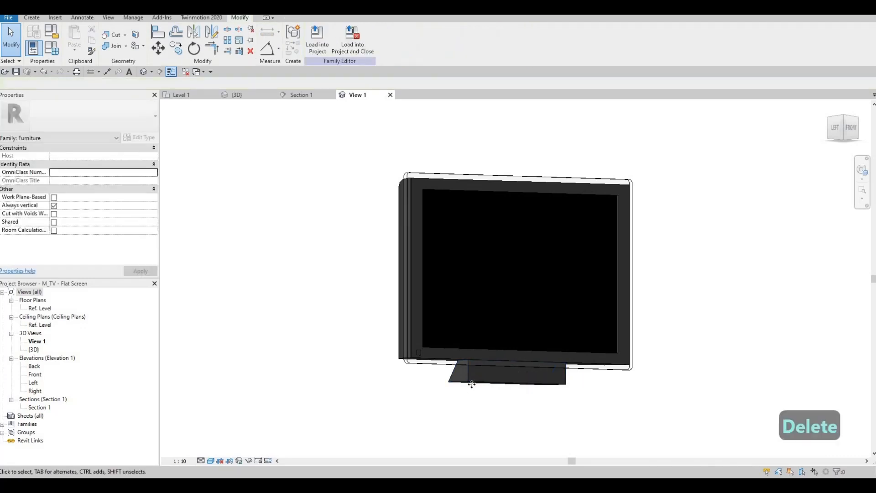
left_click(471, 380)
key("Delete")
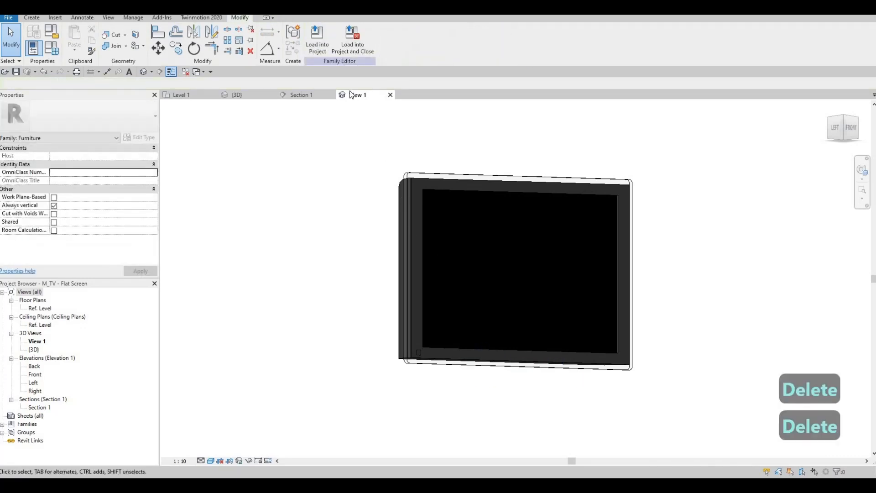
Load the edited TV family into the project and close it without saving, overwriting the existing version and its parameter values.
left_click(360, 49)
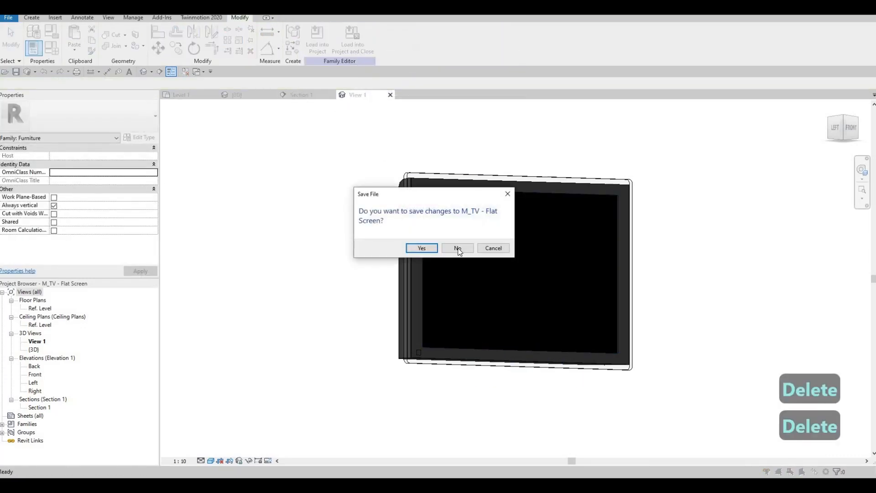
left_click(457, 249)
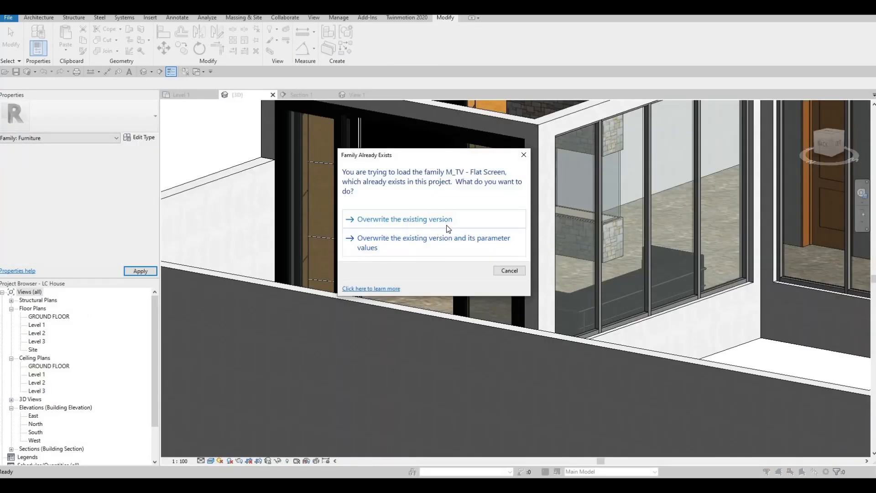
left_click(395, 247)
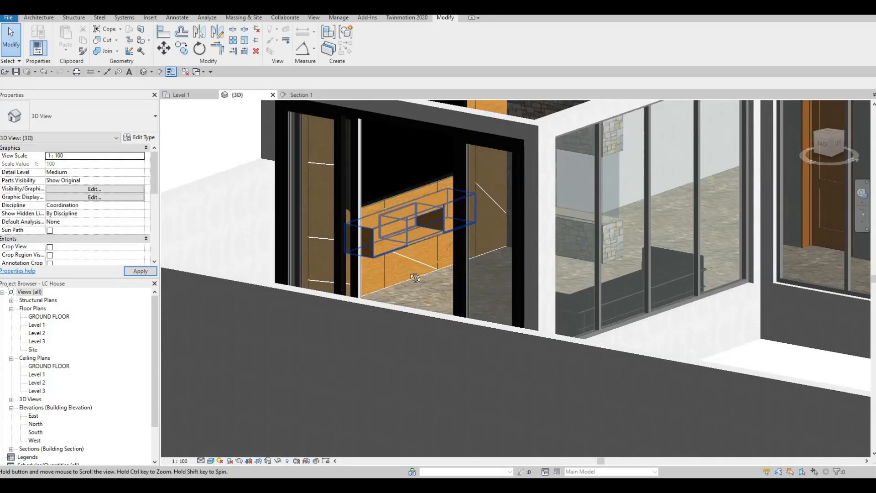
Set the wall TV type's Thickness to 50 mm.
middle_click_drag(415, 278, 397, 294, "shift")
scroll(292, 305, "down", 1)
middle_click_drag(292, 304, 191, 281, "shift")
middle_click_drag(516, 278, 387, 188, "shift")
left_click(387, 188)
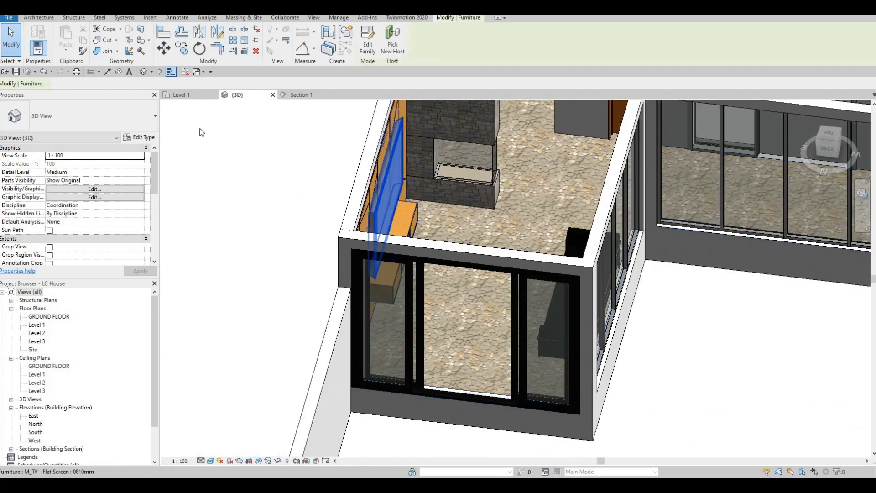
left_click(139, 137)
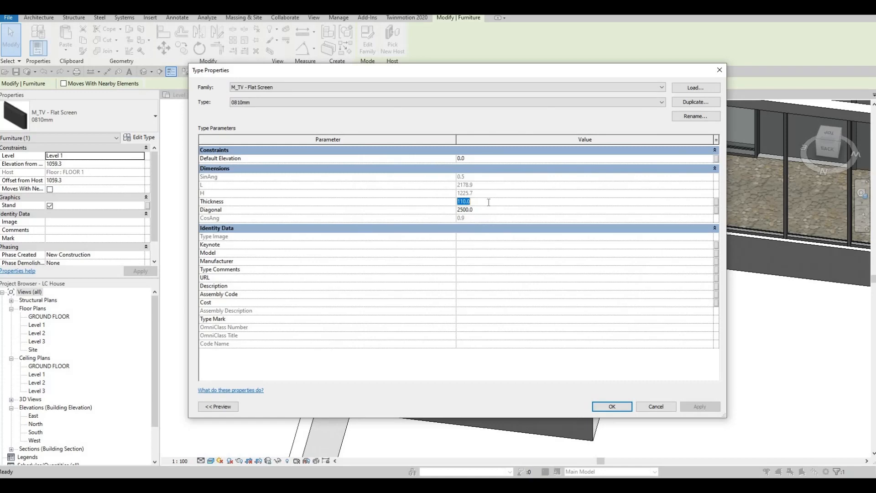
type("50")
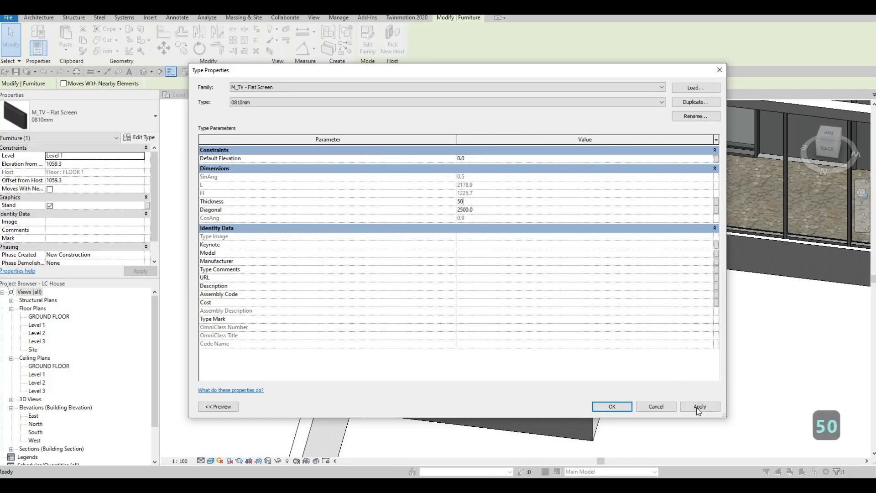
left_click(612, 405)
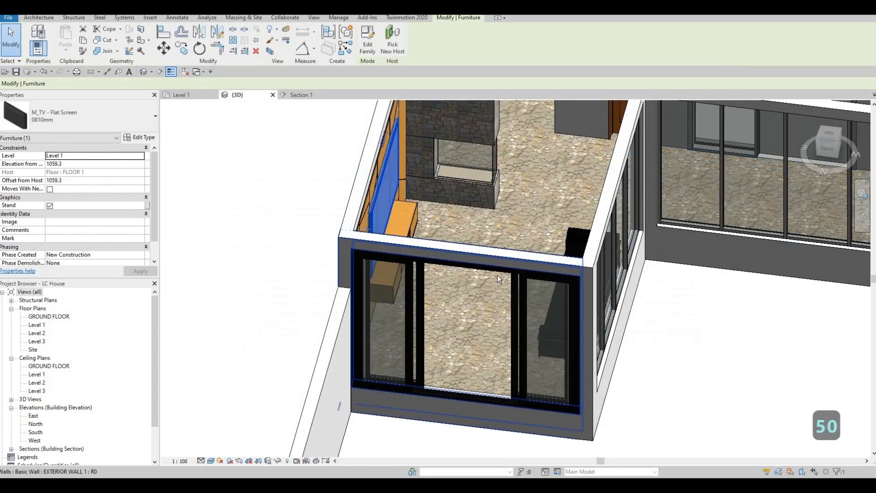
key("Escape")
Examine the TV and the wooden box unit on the accent wall from several angles in 3D.
middle_click_drag(497, 275, 410, 272, "shift")
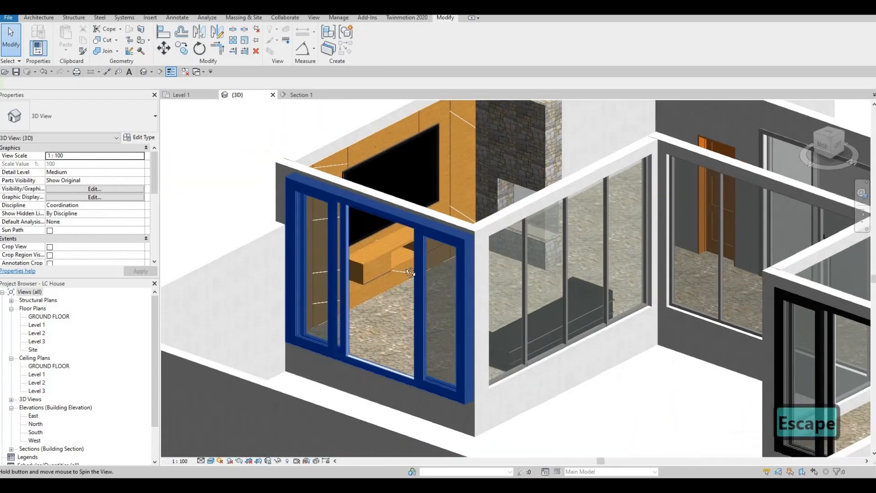
middle_click_drag(435, 204, 432, 193, "shift")
scroll(432, 192, "up", 2)
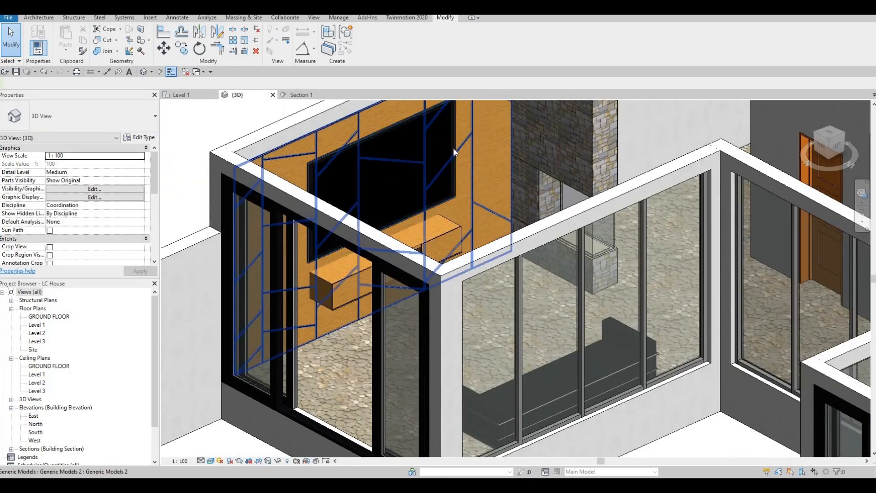
middle_click_drag(454, 152, 429, 258, "shift")
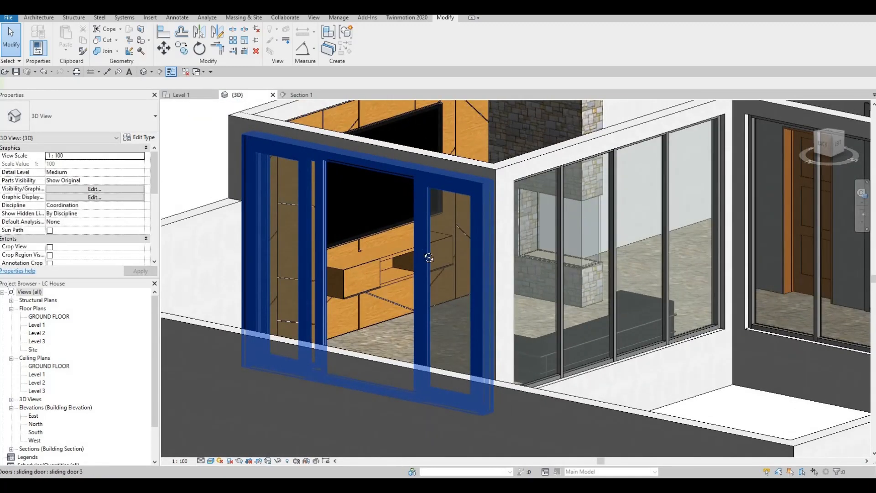
middle_click_drag(391, 280, 534, 134, "shift")
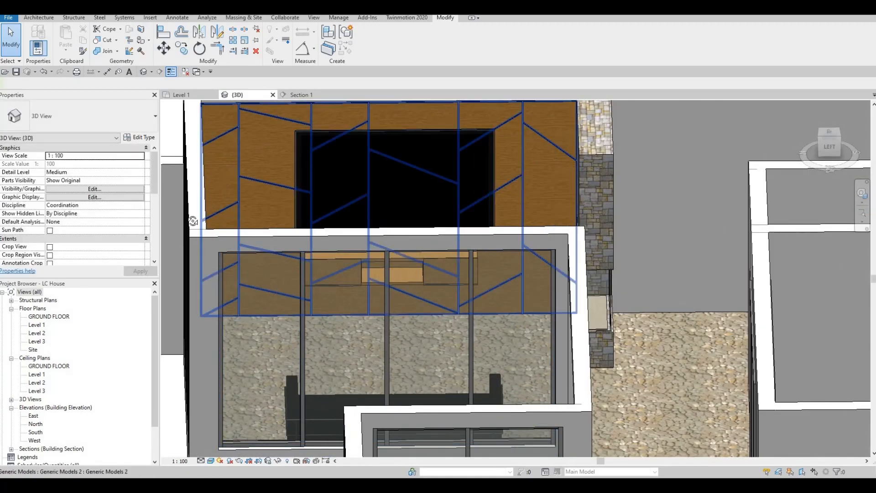
middle_click_drag(250, 242, 307, 276, "shift")
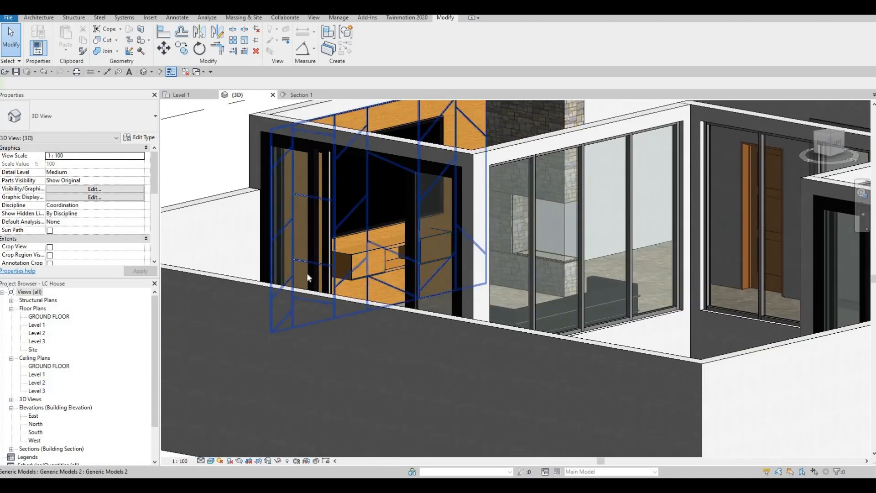
scroll(319, 274, "up", 3)
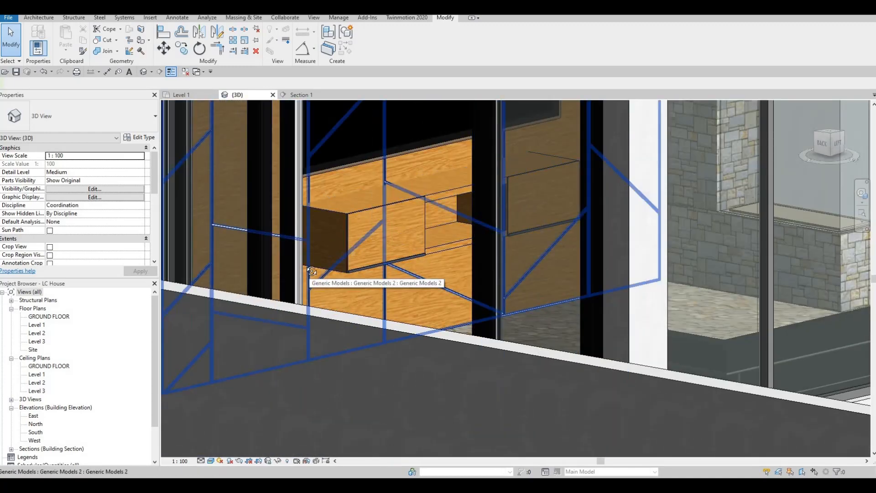
scroll(285, 259, "down", 3)
scroll(317, 255, "up", 2)
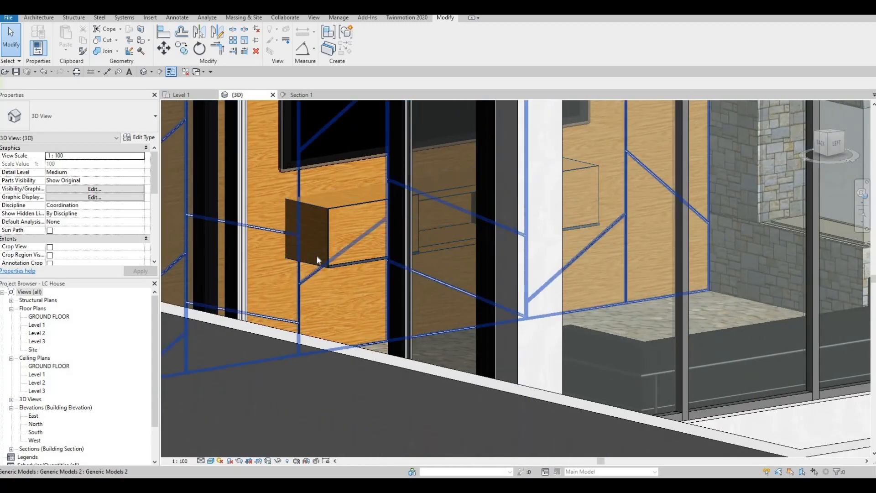
scroll(320, 265, "up", 3)
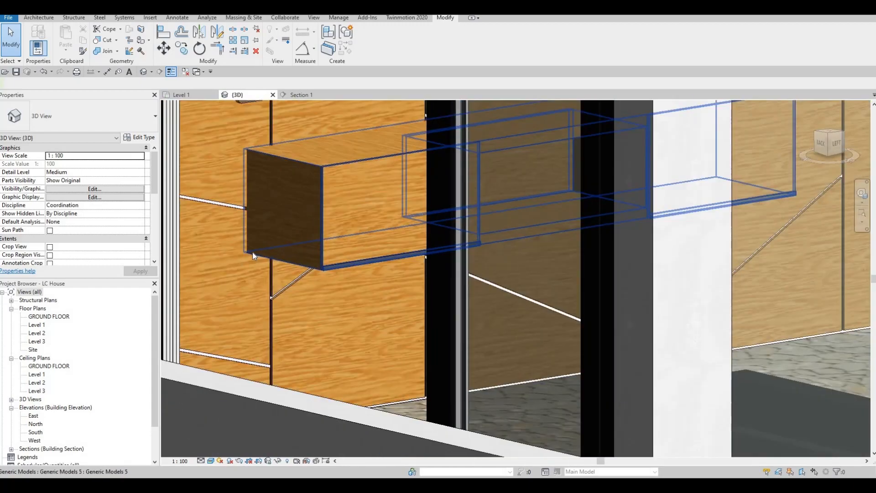
scroll(291, 246, "down", 8)
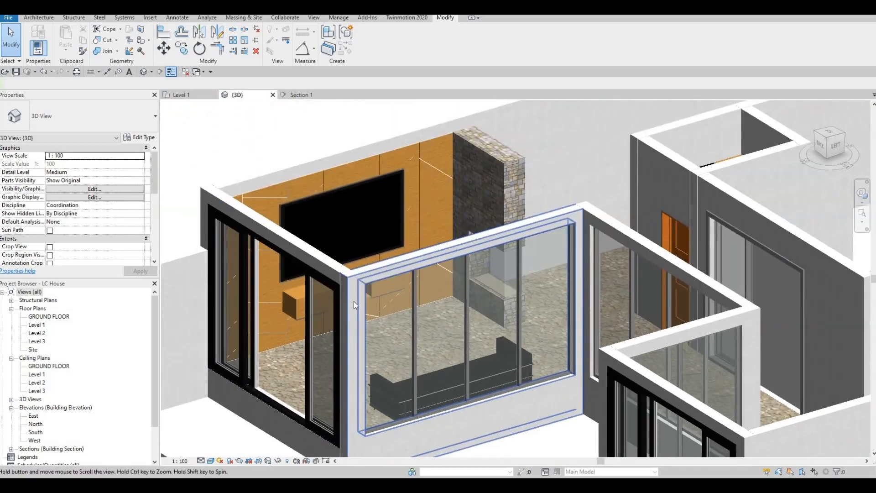
middle_click_drag(354, 301, 394, 306, "shift")
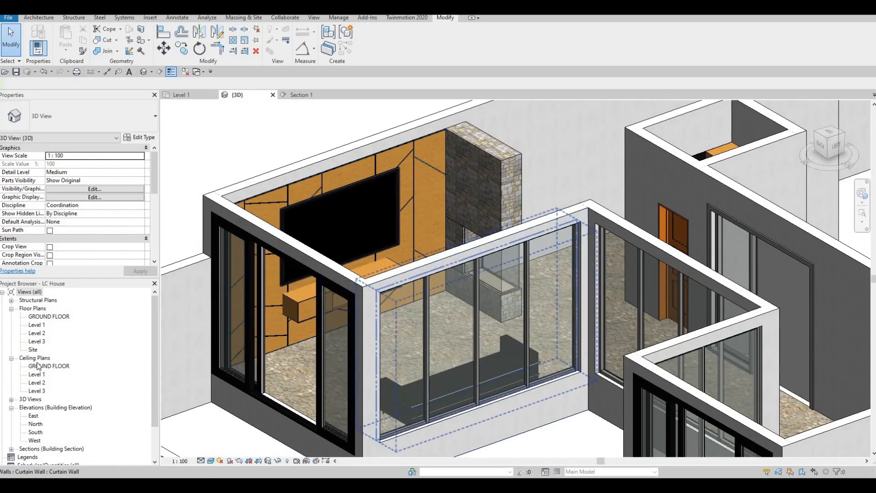
From the Level 1 plan, load the M_Table-Coffee family from the Tables folder inside Furniture.
double_click(32, 327)
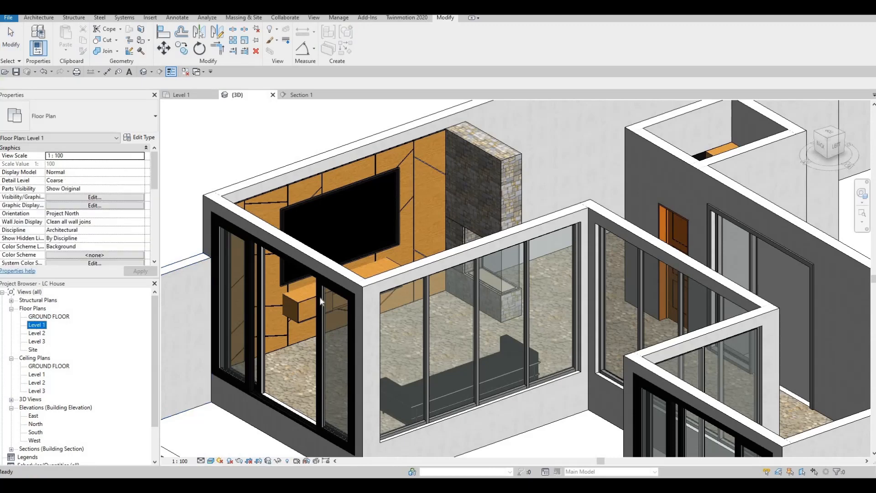
middle_click_drag(334, 302, 329, 227)
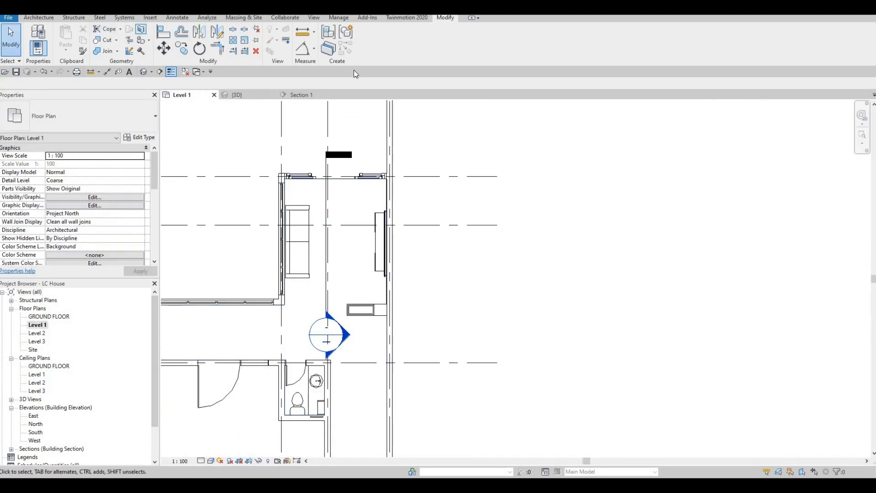
left_click(151, 17)
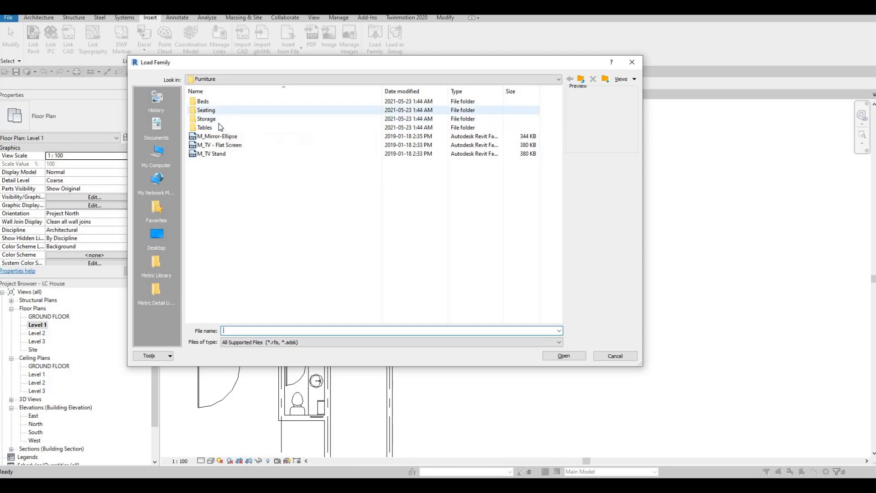
double_click(218, 125)
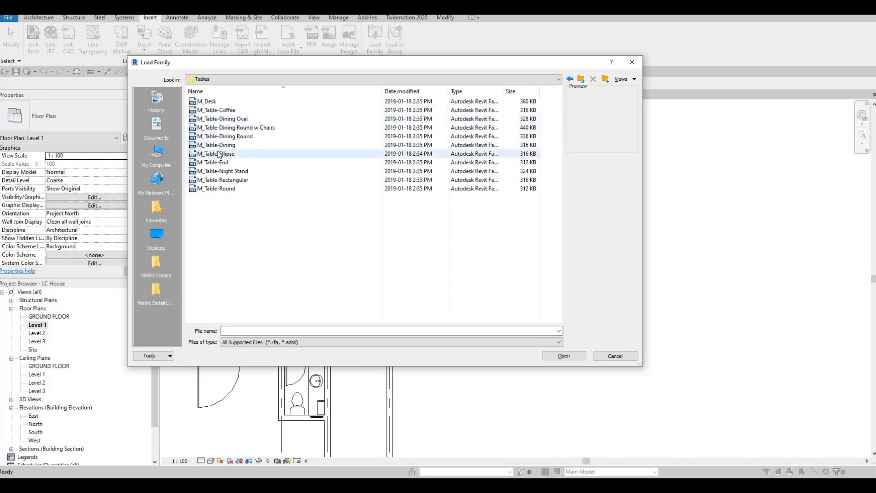
left_click(216, 162)
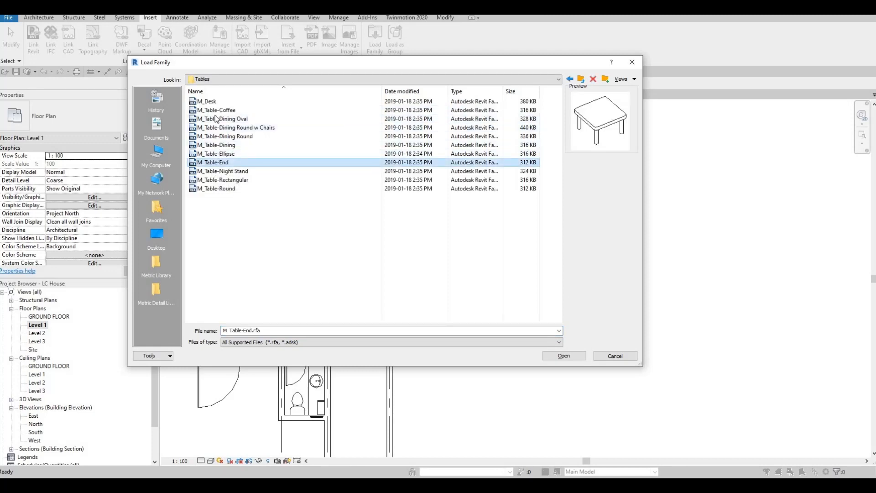
left_click(216, 110)
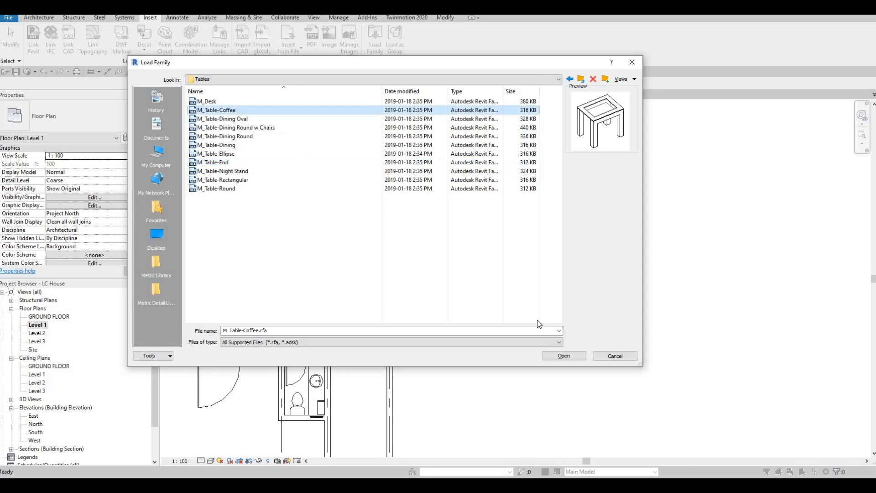
left_click(570, 357)
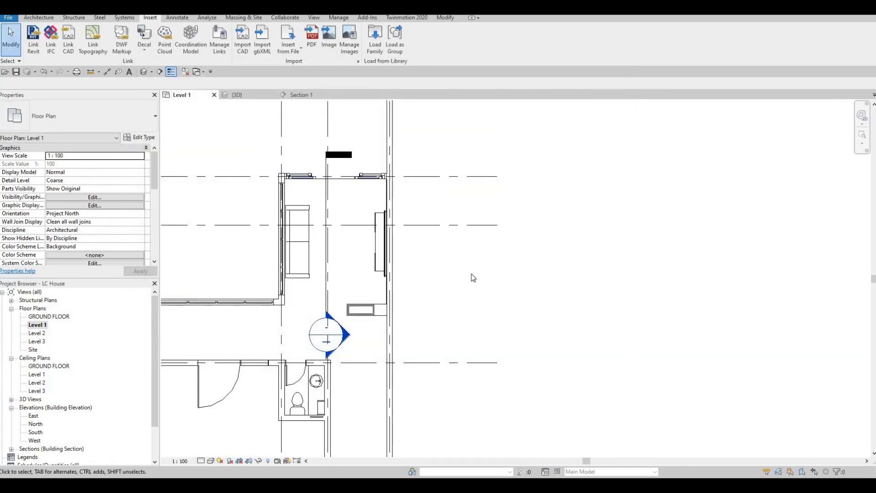
Place a 0915 x 1830 x 0457mm coffee table on Level 1 between the sofa and the box unit, its long side parallel to the sofa.
key("c")
key("m")
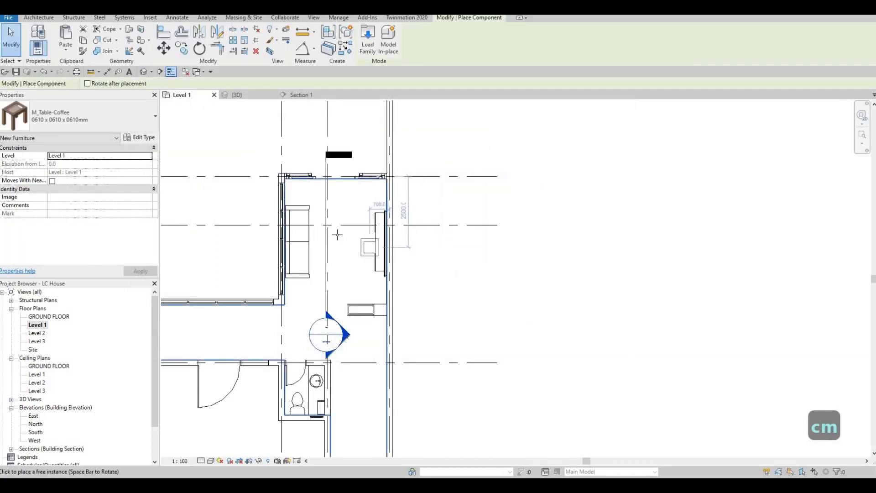
scroll(338, 235, "up", 2)
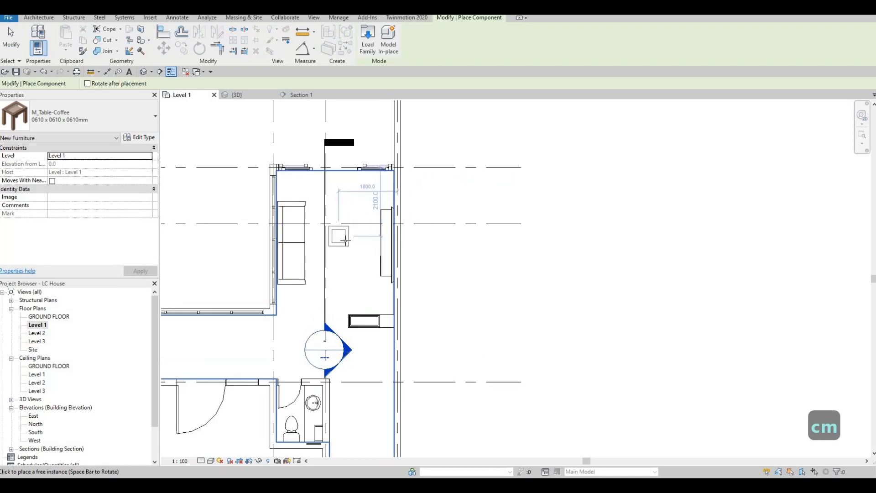
left_click(130, 121)
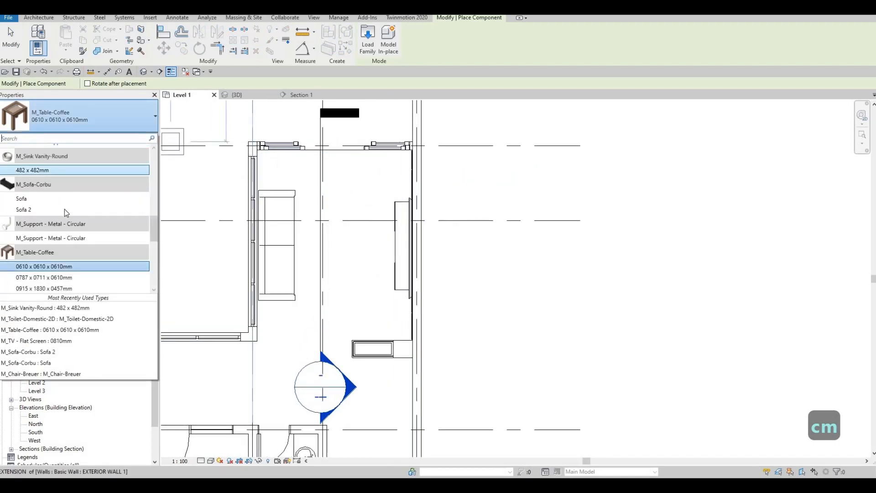
scroll(64, 209, "down", 1)
left_click(68, 245)
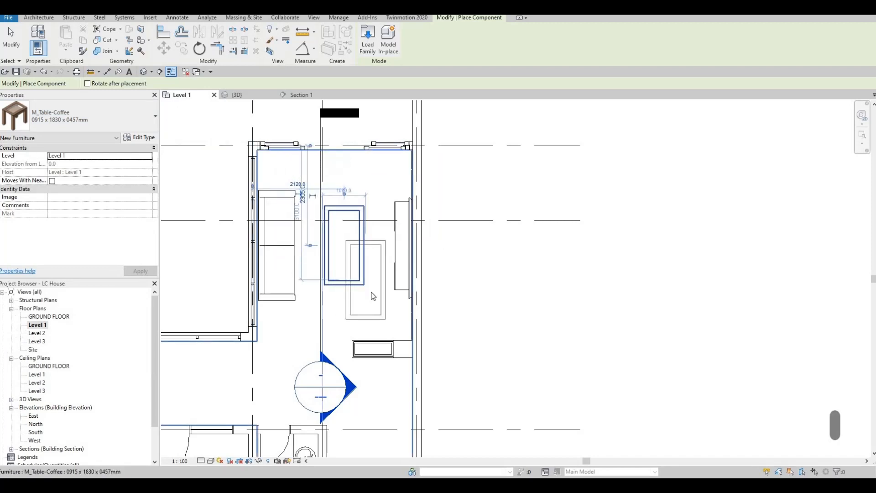
key("Escape")
key("Escape")
key("Escape")
scroll(438, 191, "down", 2)
Inspect the coffee table and the TV wall in the 3D view.
left_click(237, 95)
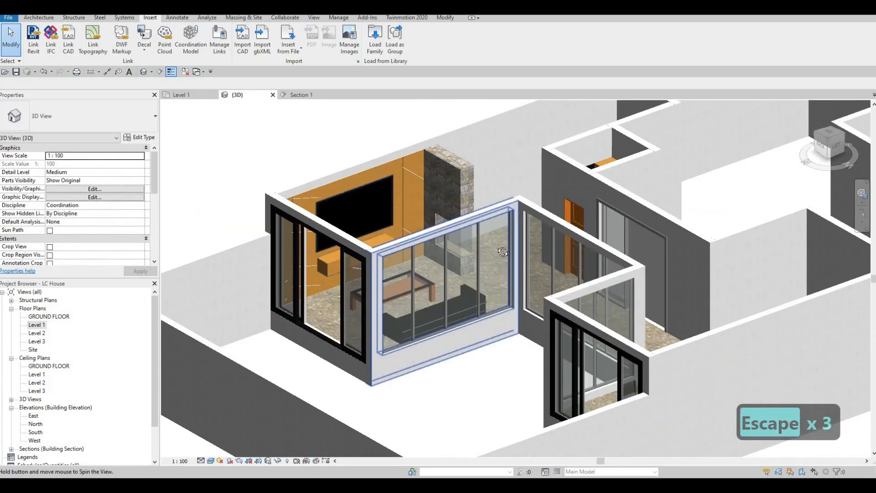
middle_click_drag(502, 252, 250, 219, "shift")
scroll(262, 188, "up", 5)
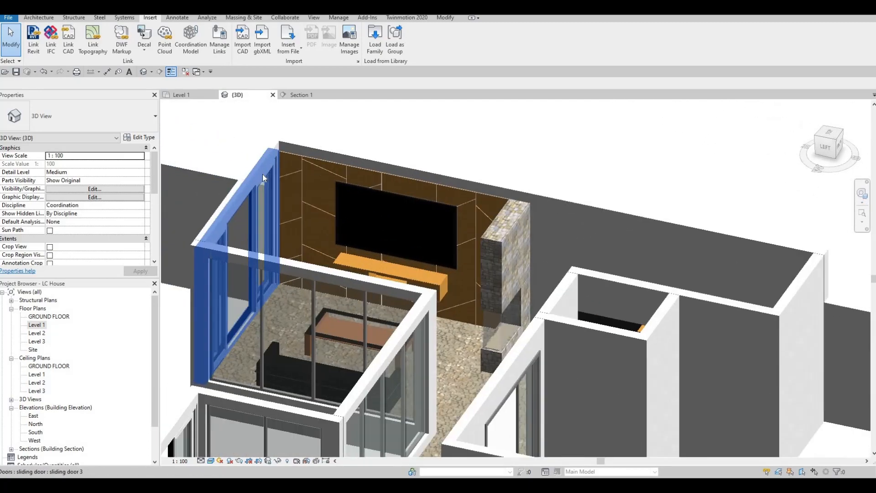
In the type properties of the living room's sliding door 3, set the interior and handle materials to Color_Gealan_RAL-9005-Deep Black_Exterior.
scroll(399, 241, "down", 3)
scroll(348, 286, "down", 1)
middle_click_drag(398, 240, 362, 273, "shift")
scroll(300, 261, "down", 2)
middle_click_drag(272, 301, 295, 256, "shift")
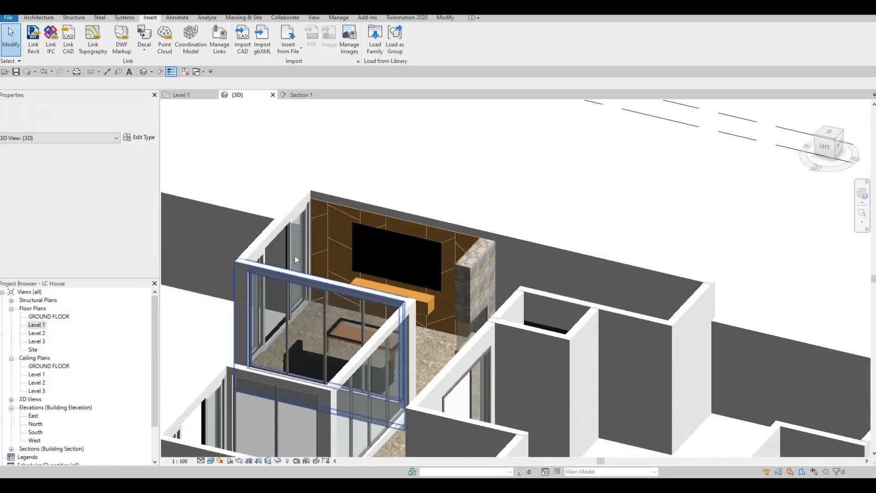
left_click(295, 255)
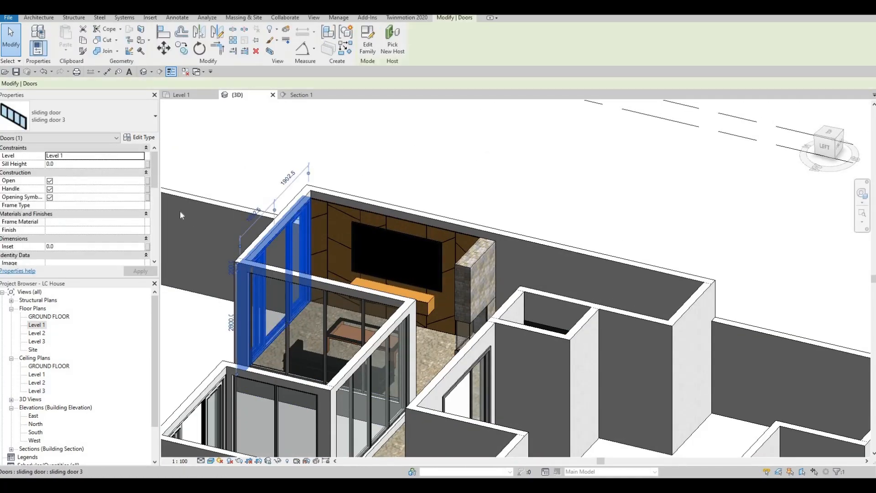
left_click(141, 139)
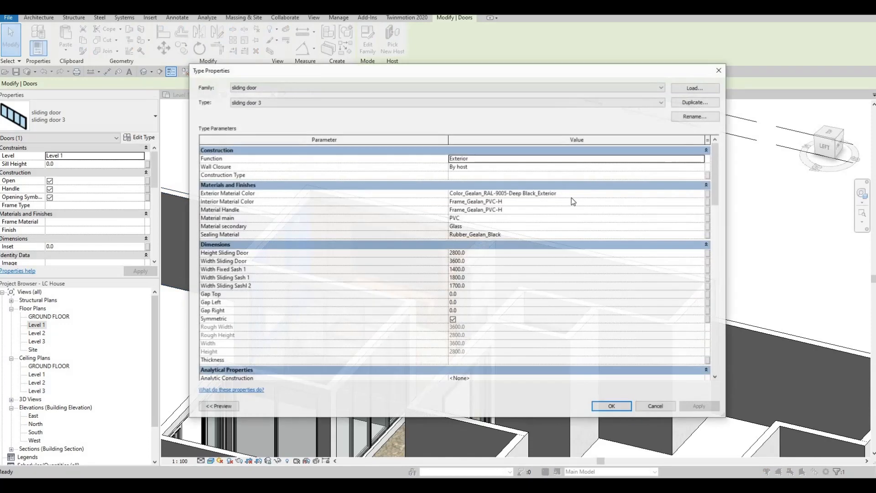
left_click(547, 194)
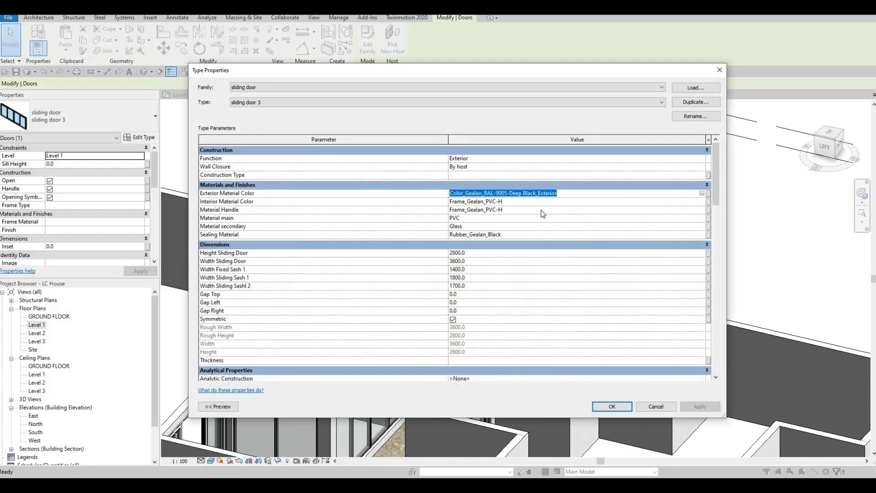
key("ctrl+c")
left_click(519, 201)
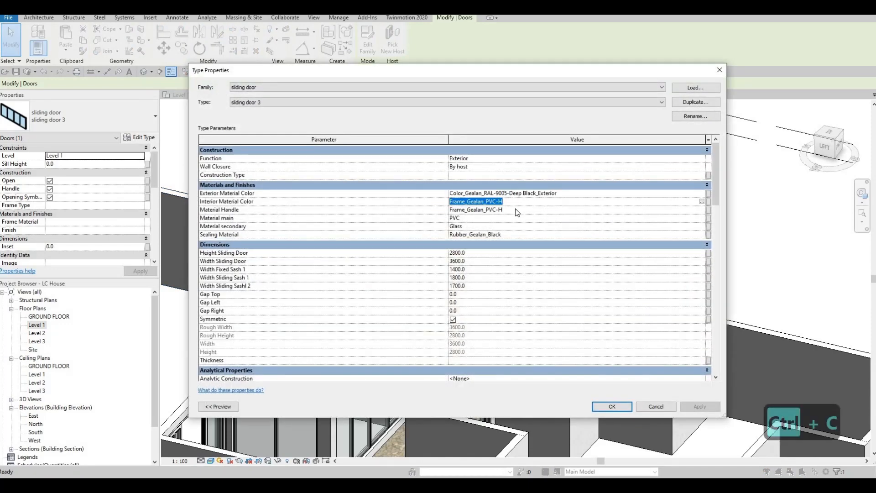
key("ctrl+v")
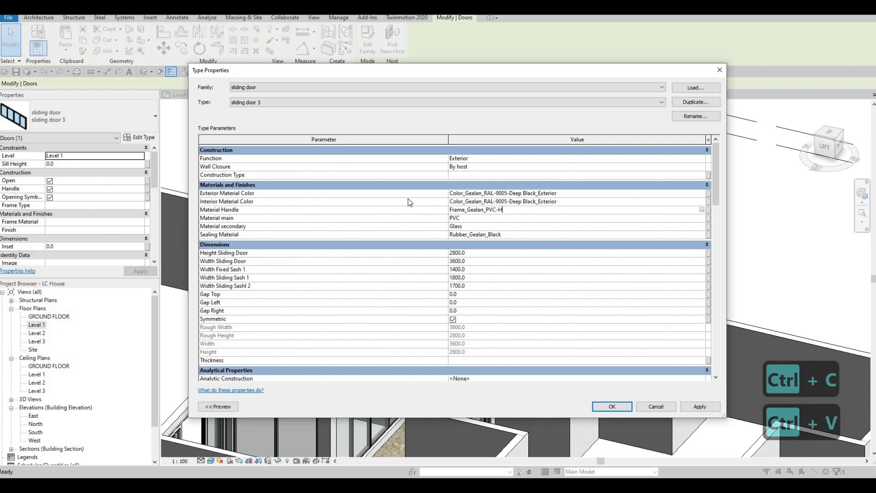
left_click(475, 210)
key("ctrl+v")
Set sliding door 3's main and sealing materials to Color_Gealan_RAL-9005-Deep Black_Exterior and accept the type changes.
left_click(473, 219)
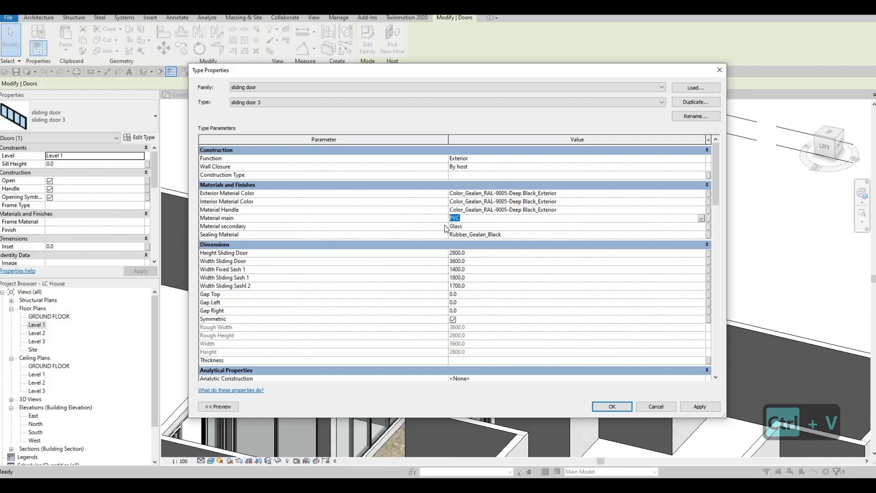
key("ctrl+v")
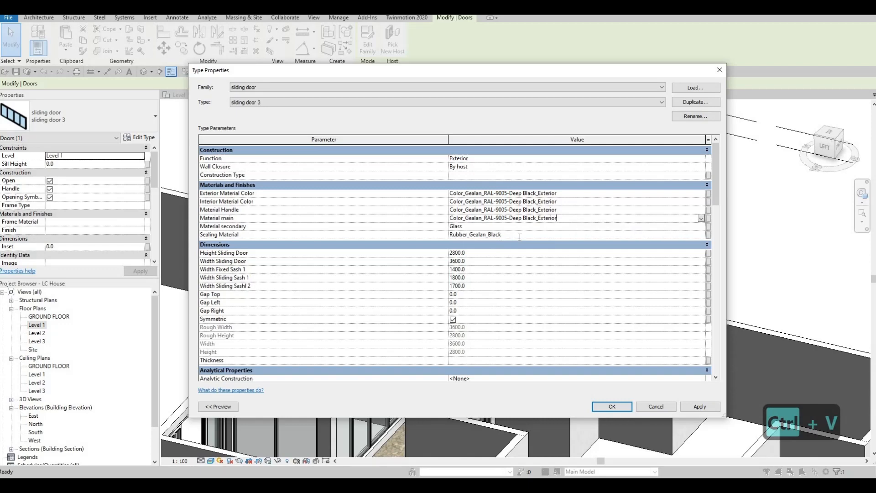
key("ctrl+v")
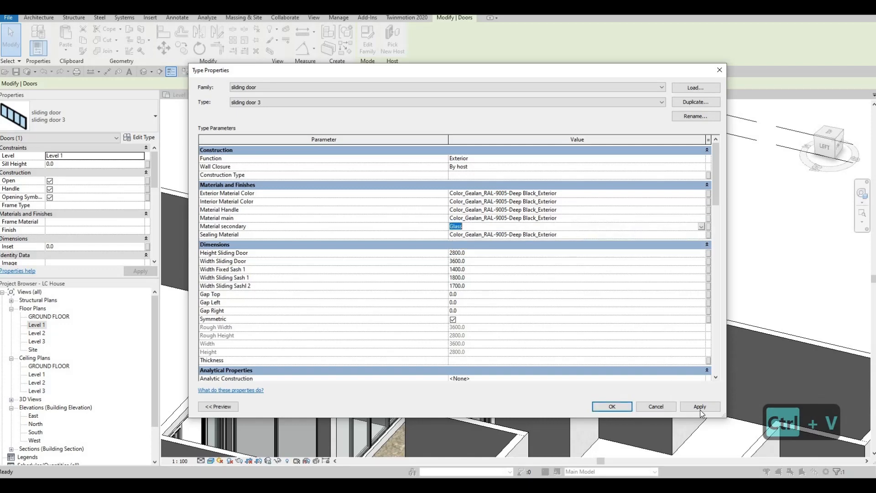
left_click(612, 408)
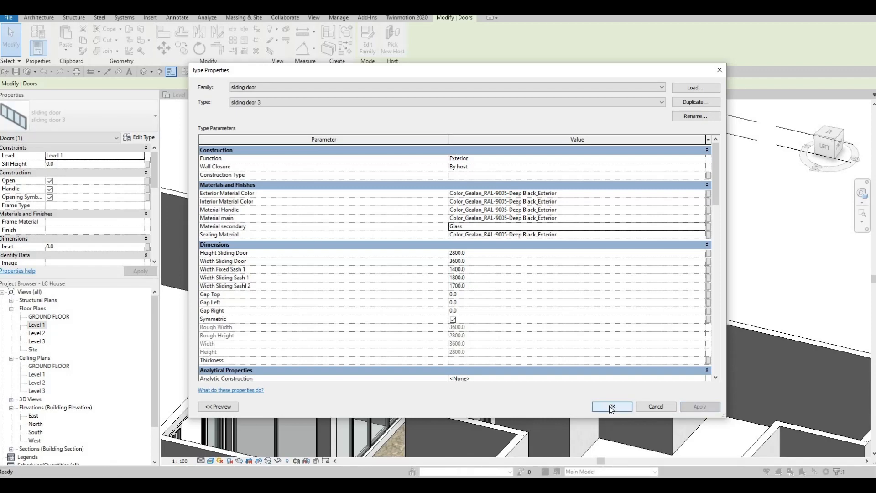
key("Escape")
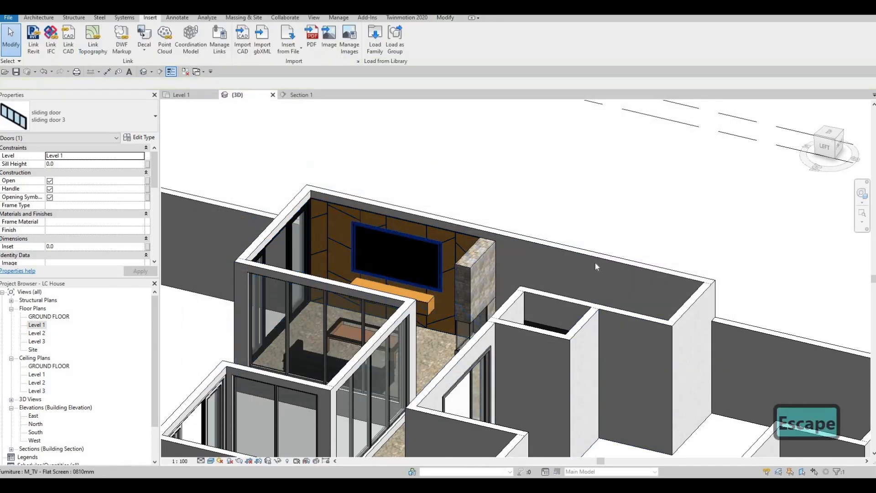
Edit the type of the dining room's sliding door 2, assigning Color_Gealan_RAL-9005-Deep Black_Exterior to the interior and handle materials.
middle_click_drag(497, 339, 361, 268, "shift")
left_click(362, 269)
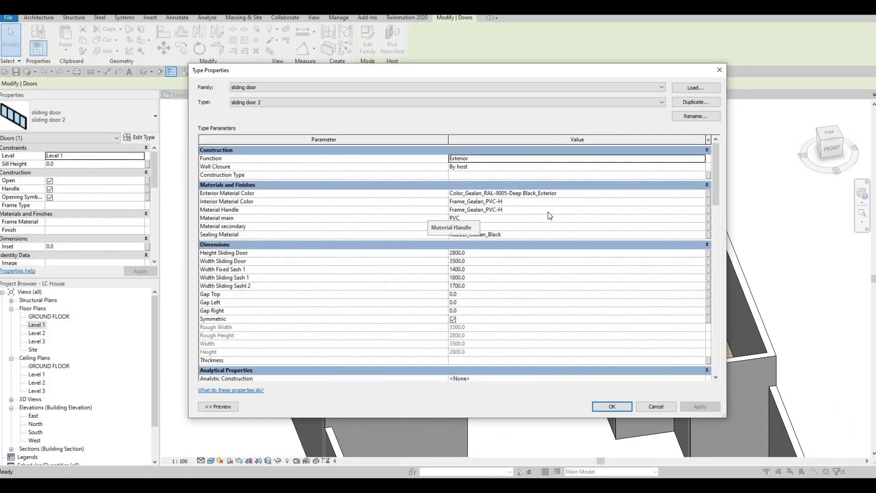
left_click(571, 197)
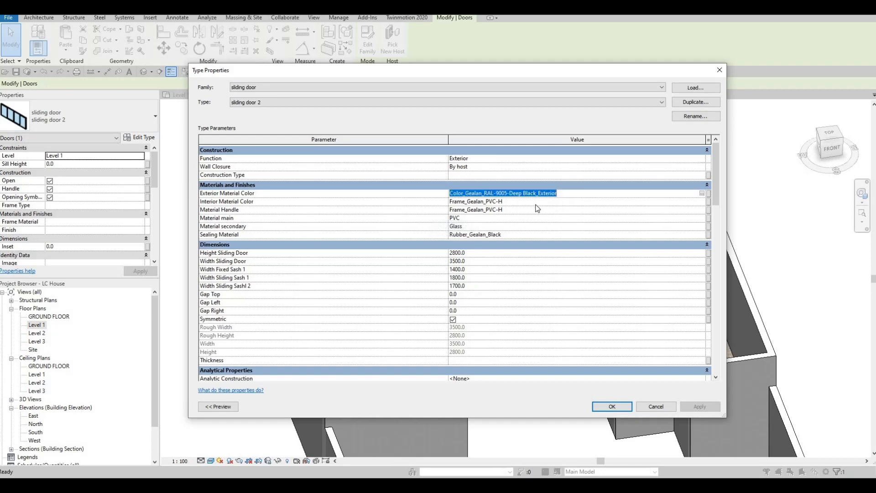
key("ctrl+c")
left_click(516, 202)
key("ctrl+v")
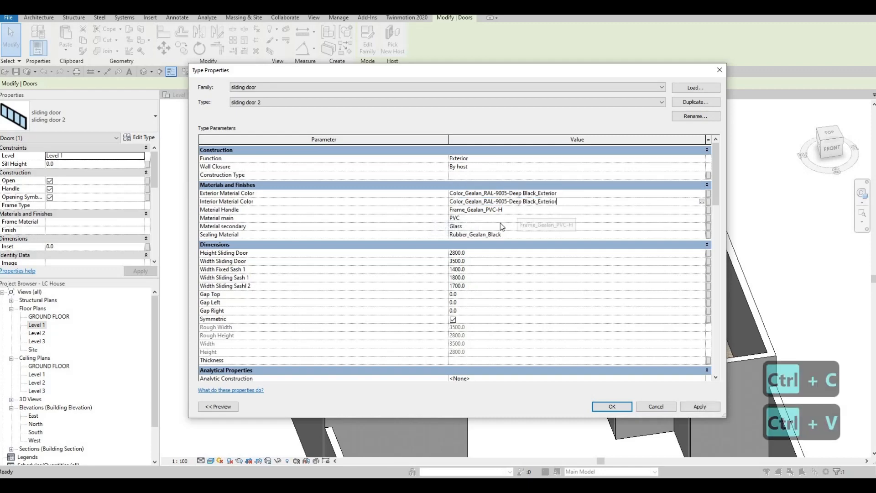
key("ctrl+v")
Assign Color_Gealan_RAL-9005-Deep Black_Exterior to sliding door 2's main and sealing materials and accept the type changes.
left_click(482, 219)
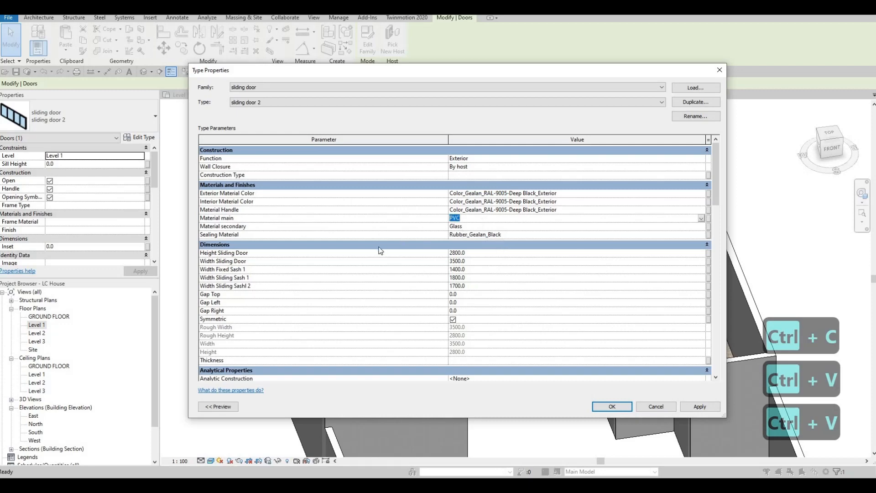
key("ctrl+v")
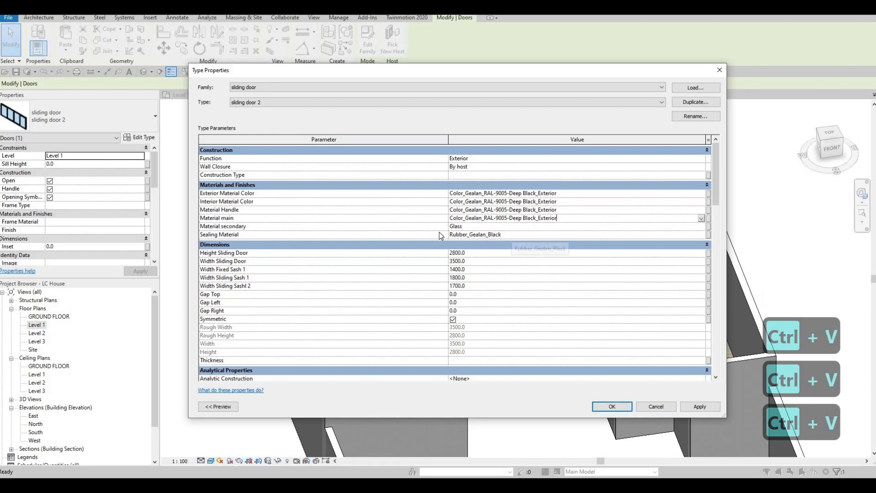
left_click(519, 234)
key("ctrl+v")
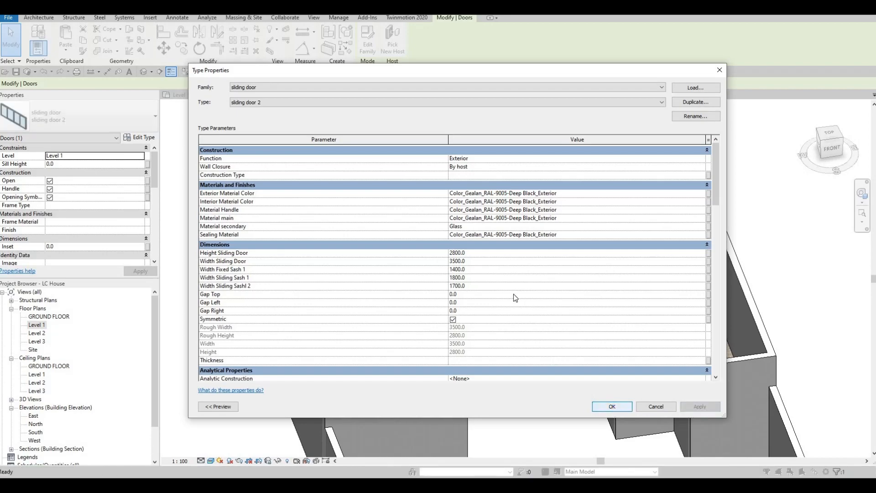
key("Escape")
key("Escape")
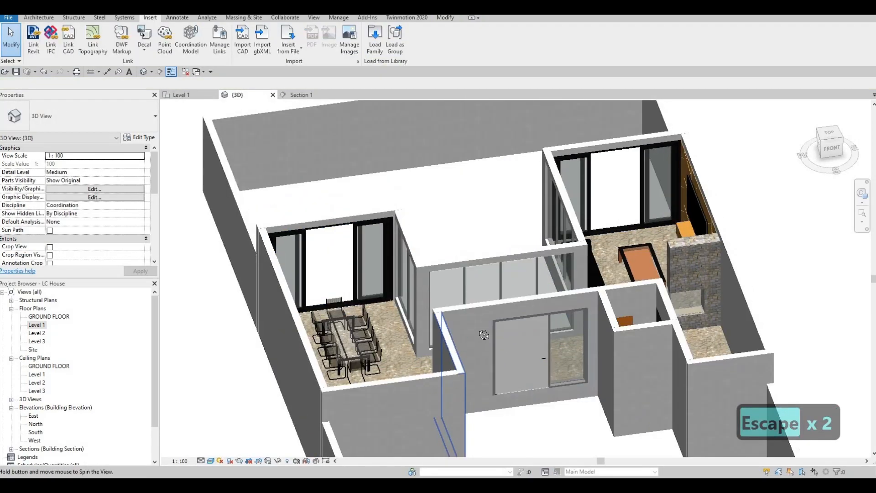
Examine the sliding doors, curtain walls and main door of the house from several angles in 3D.
middle_click_drag(454, 318, 548, 320, "shift")
scroll(548, 321, "up", 6)
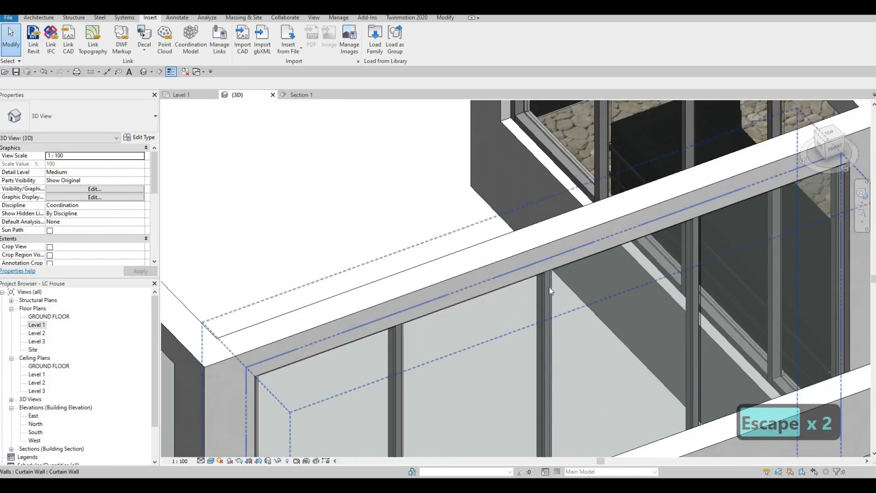
scroll(551, 285, "down", 5)
middle_click_drag(586, 272, 487, 285)
scroll(554, 292, "down", 3)
scroll(594, 321, "down", 3)
scroll(460, 275, "up", 2)
scroll(458, 292, "down", 2)
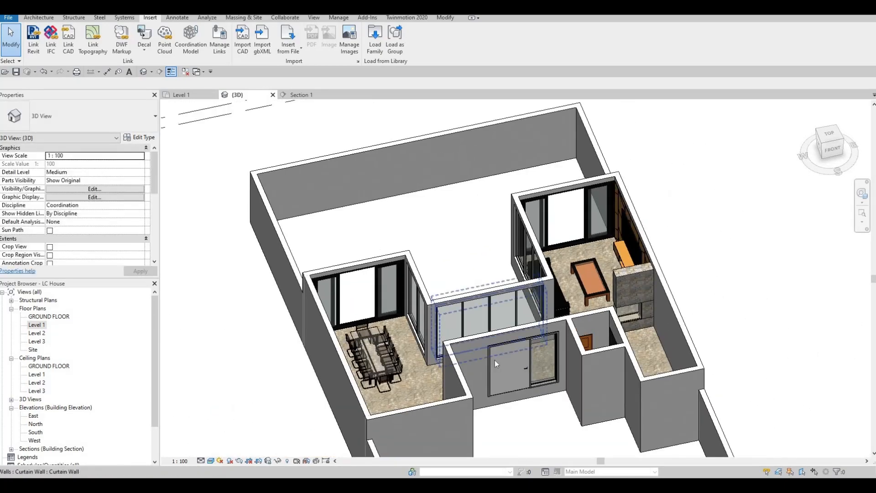
middle_click_drag(495, 360, 525, 355, "shift")
middle_click_drag(562, 377, 566, 364)
scroll(565, 361, "up", 1)
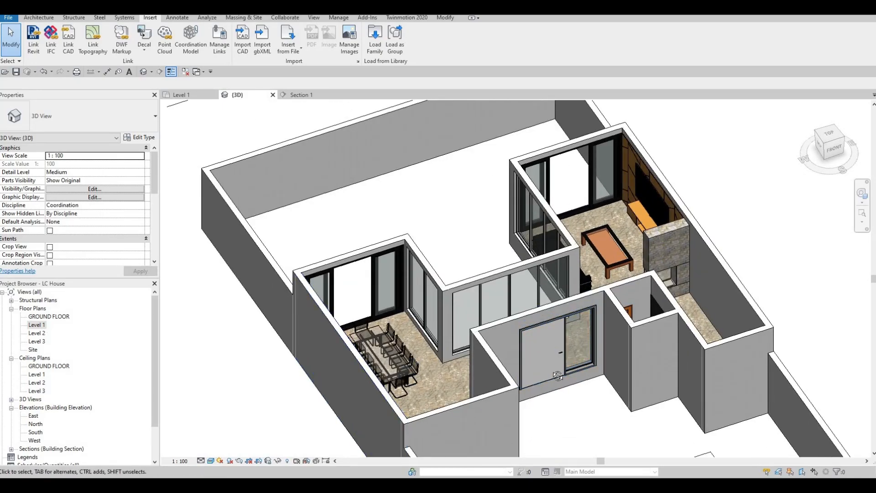
middle_click_drag(558, 375, 591, 313, "shift")
scroll(639, 273, "up", 5)
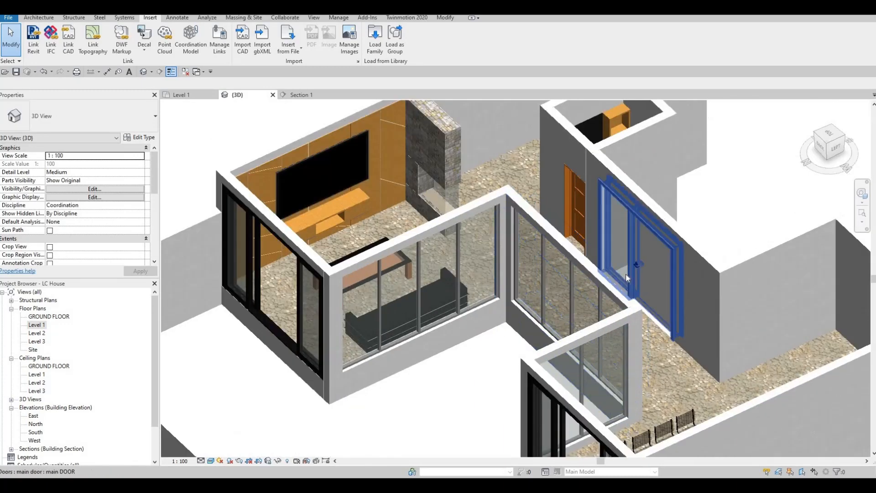
On the Level 1 plan, flip the main door's facing so that it swings into the house.
double_click(35, 325)
middle_click_drag(375, 328, 478, 302)
left_click(363, 322)
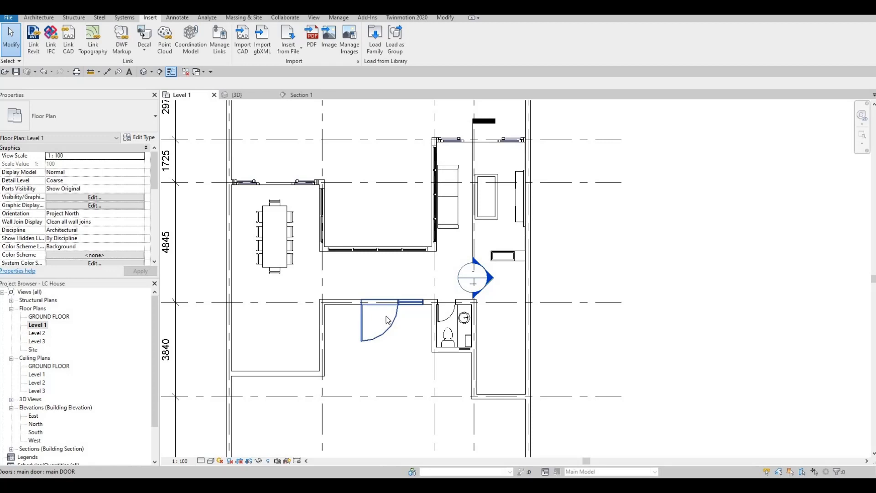
left_click(386, 289)
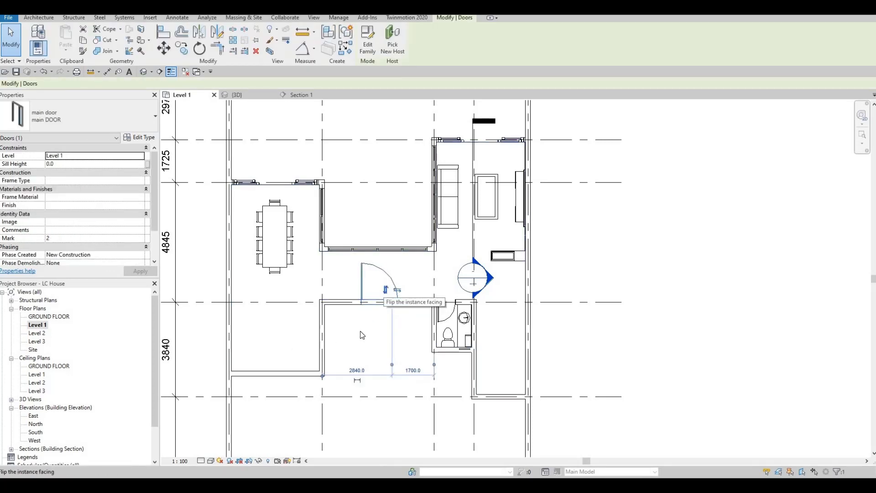
middle_click_drag(382, 319, 423, 303)
key("Escape")
key("Escape")
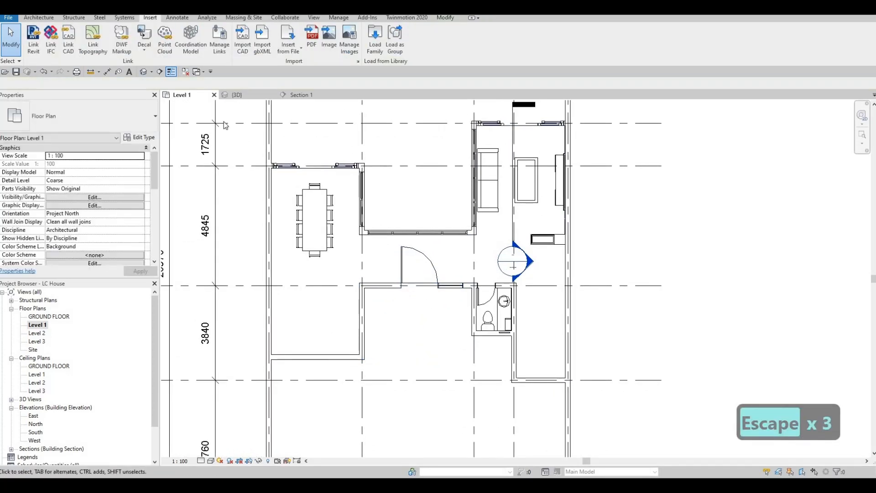
Inspect the flipped main door from outside the entrance and from above in the 3D view.
left_click(242, 94)
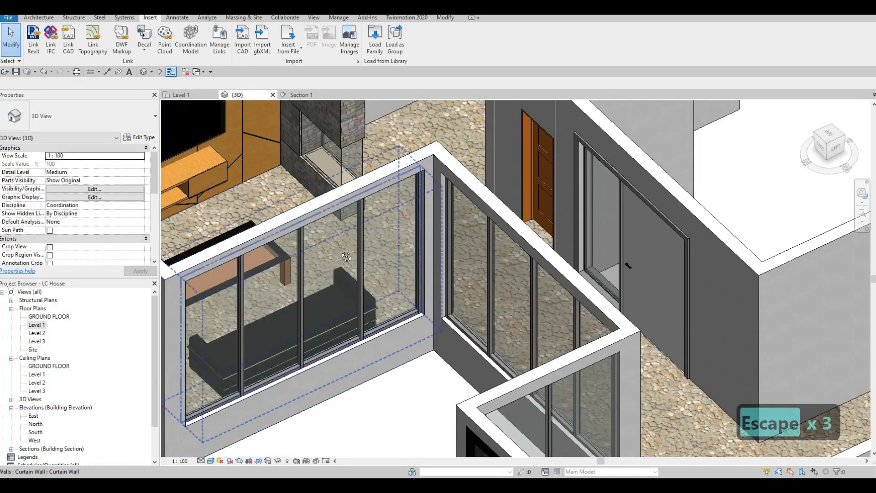
scroll(346, 253, "down", 1)
middle_click_drag(466, 274, 684, 107, "shift")
middle_click_drag(387, 255, 493, 193)
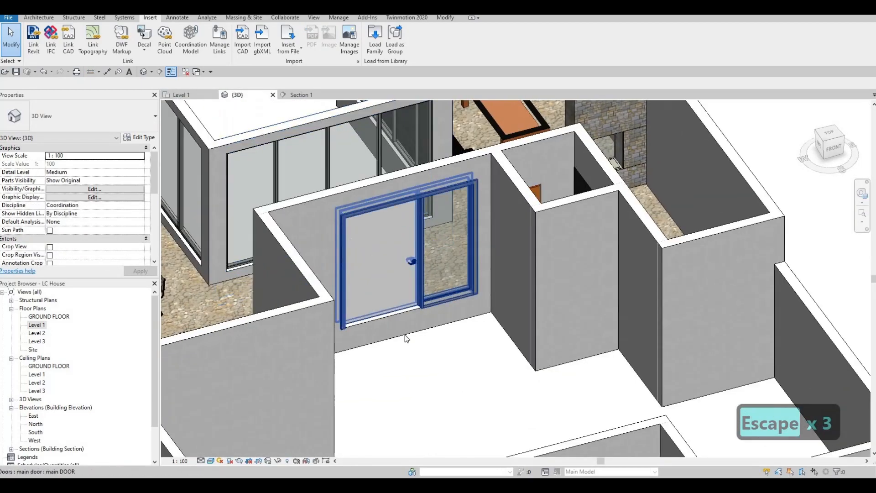
scroll(406, 339, "up", 3)
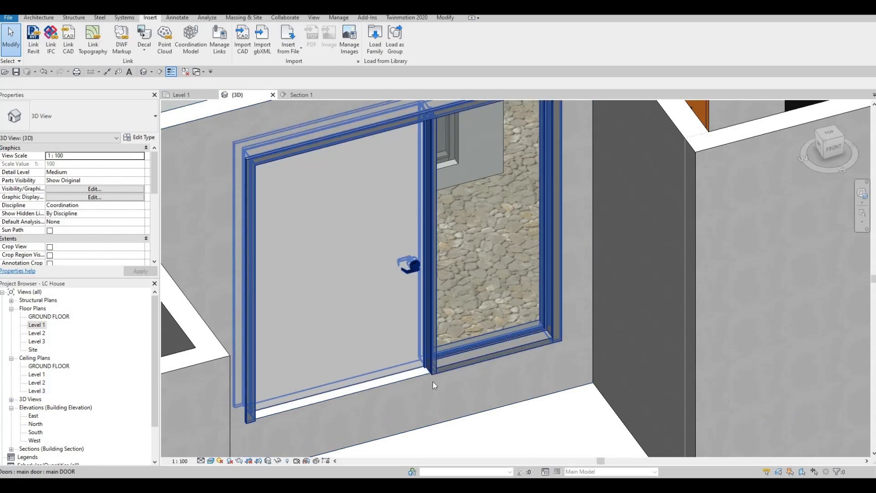
scroll(432, 382, "down", 3)
middle_click_drag(433, 381, 479, 418, "shift")
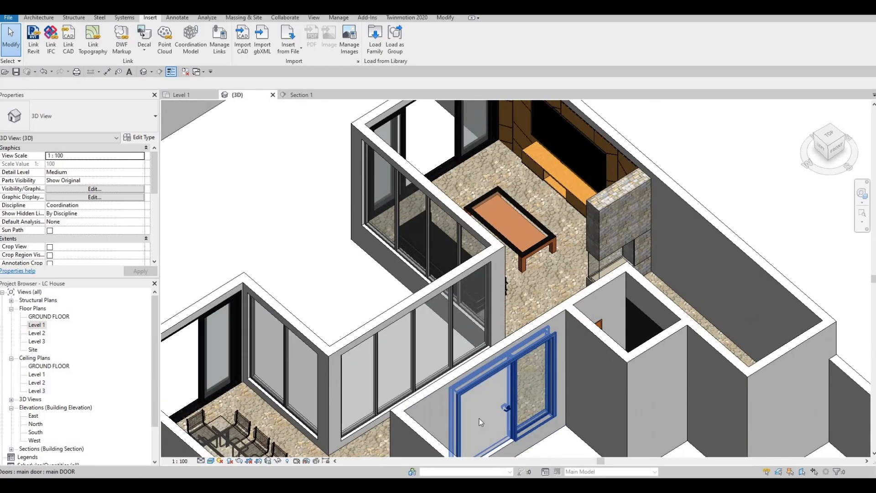
On the Level 1 plan, use Cut Geometry to cut the bathroom's rear wall with the short thin wall embedded in it.
double_click(36, 325)
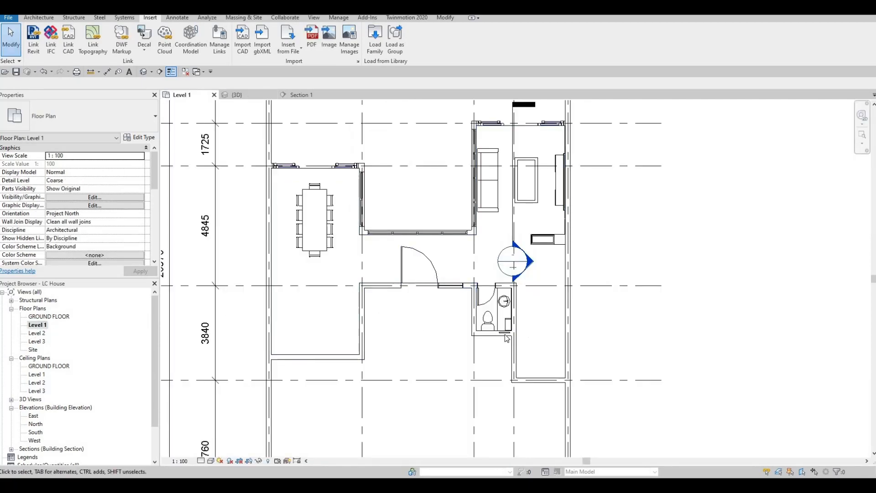
scroll(480, 335, "up", 5)
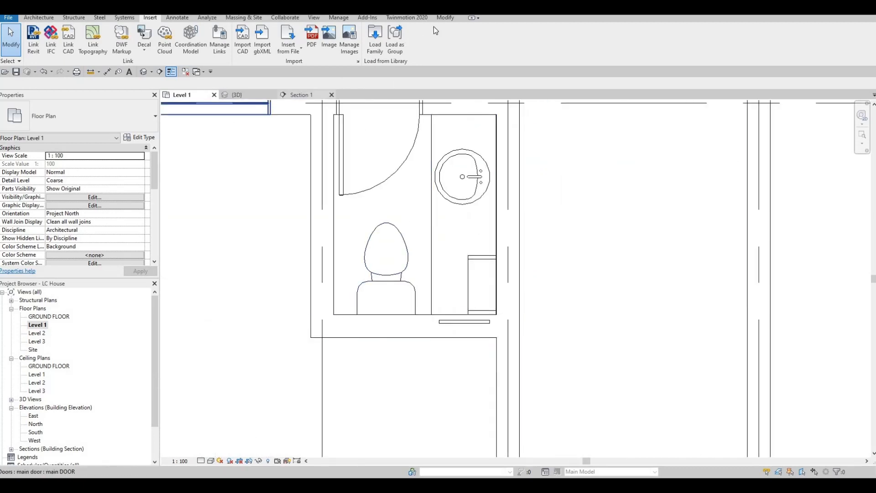
left_click(444, 18)
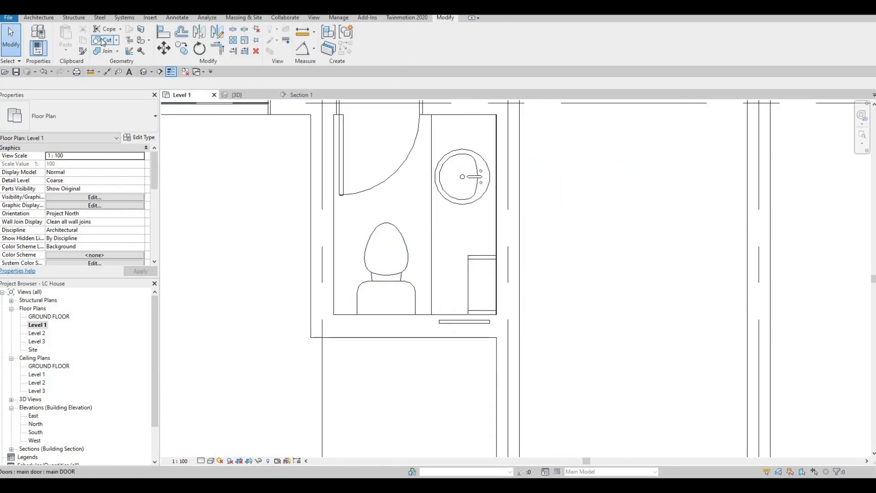
left_click(103, 40)
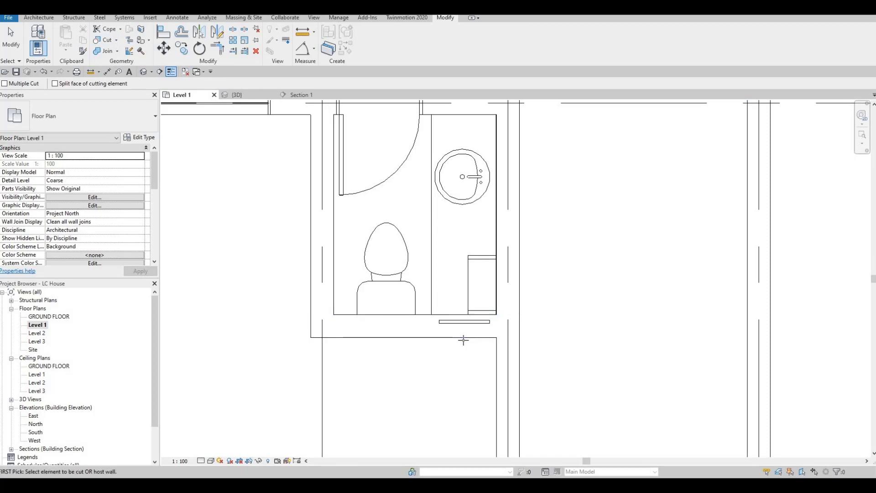
left_click(461, 325)
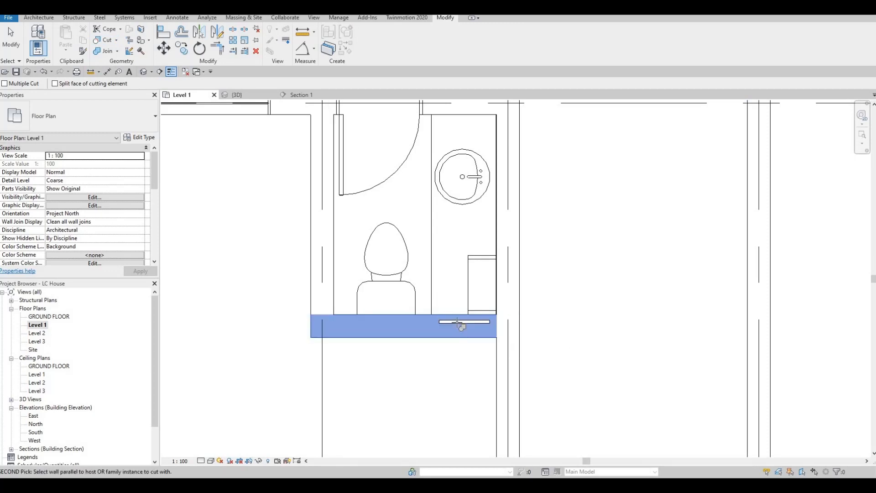
left_click(479, 326)
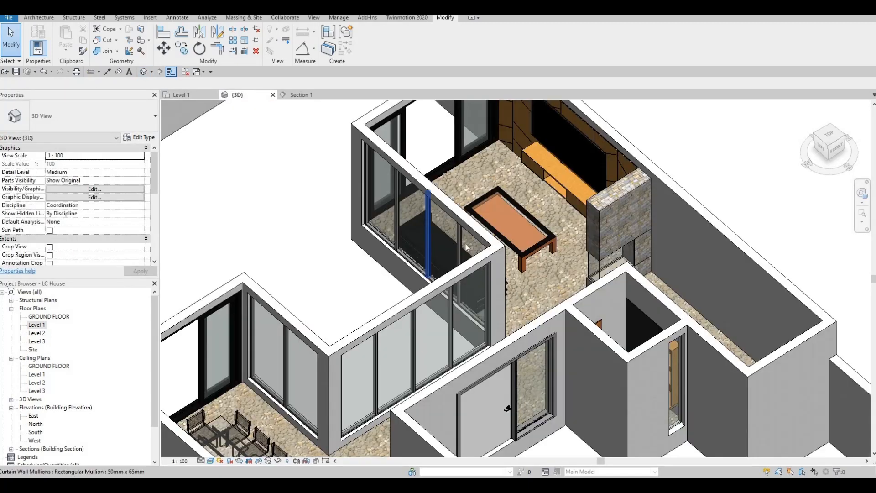
In 3D, raise the base of the narrow curtain wall in the bathroom's rear wall to about 805 mm above Level 1.
scroll(438, 261, "down", 1)
middle_click_drag(442, 264, 368, 196)
scroll(466, 288, "up", 8)
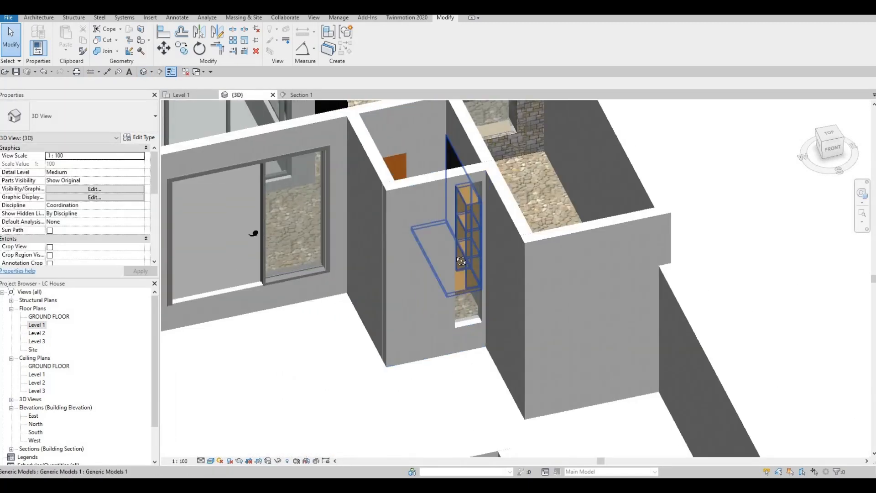
scroll(446, 304, "down", 1)
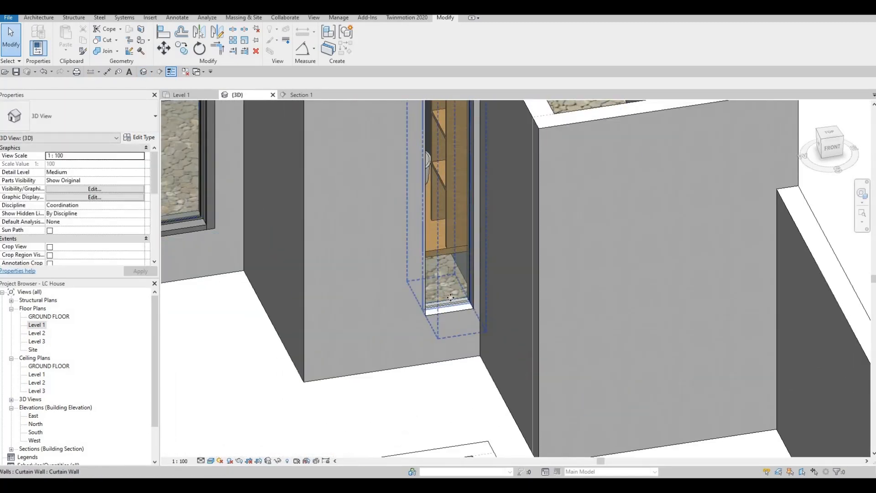
left_click(448, 308)
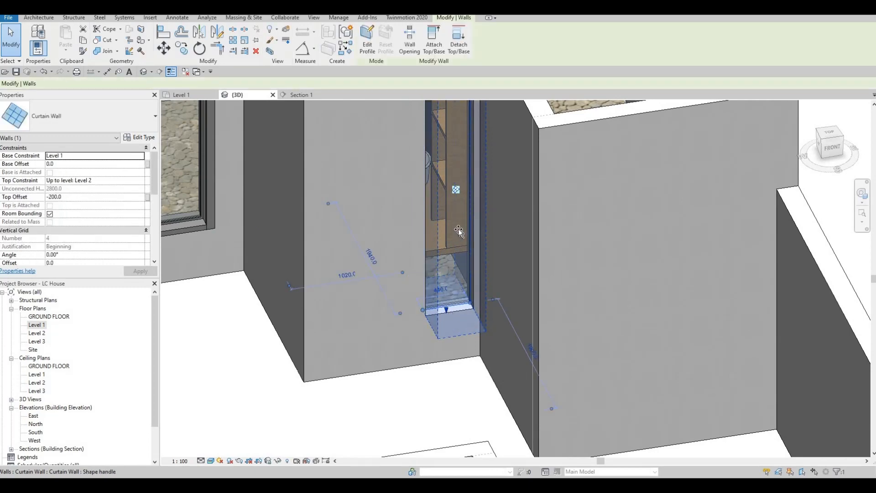
left_click_drag(458, 230, 461, 237)
scroll(449, 261, "down", 2)
middle_click_drag(391, 223, 443, 267, "shift")
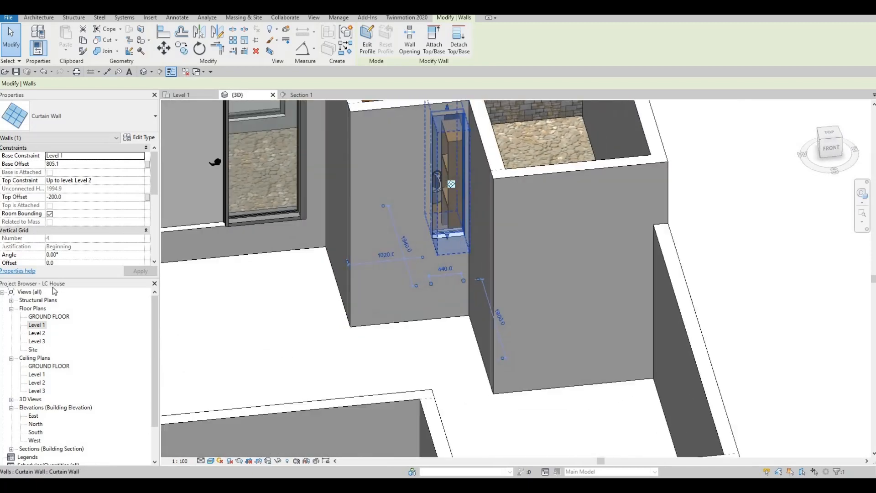
On the Level 1 plan, shift both ends of the bathroom's curtain wall towards the toilet, making it about 360 mm long.
double_click(41, 325)
key("Escape")
key("Escape")
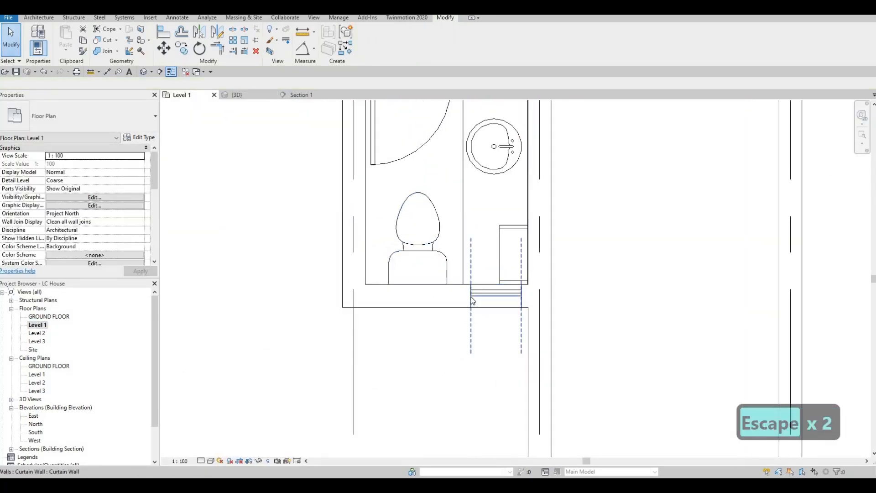
left_click(471, 297)
left_click_drag(470, 296, 454, 295)
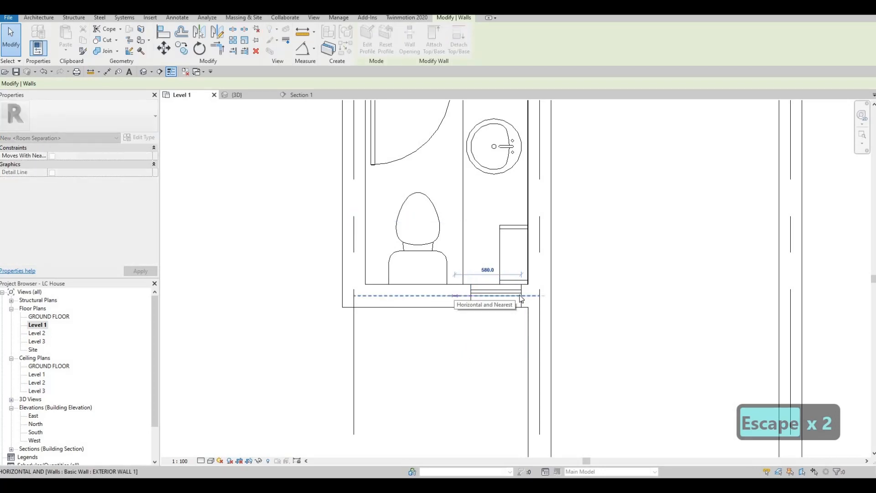
left_click_drag(522, 296, 498, 290)
scroll(495, 298, "up", 1)
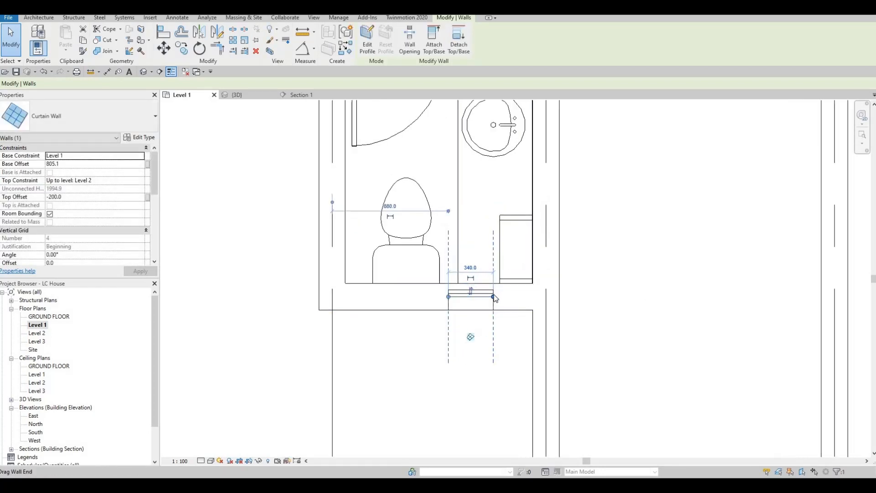
scroll(495, 295, "up", 2)
left_click_drag(490, 302, 495, 303)
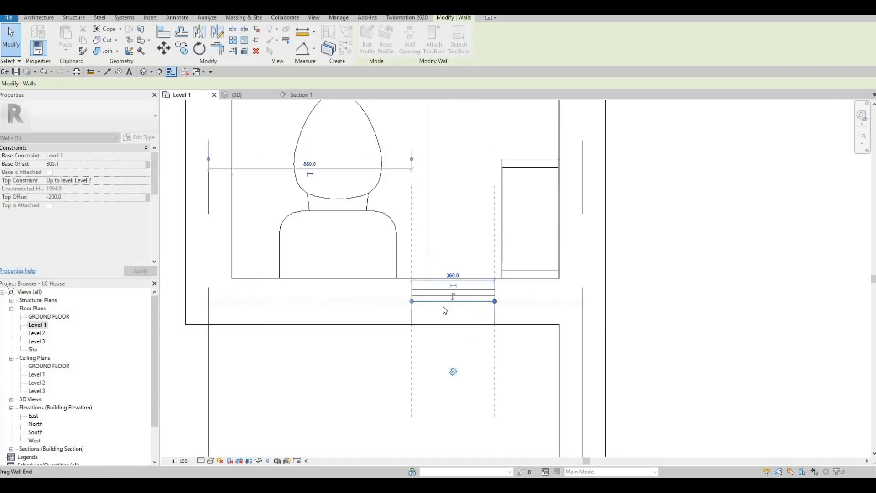
key("Escape")
key("Escape")
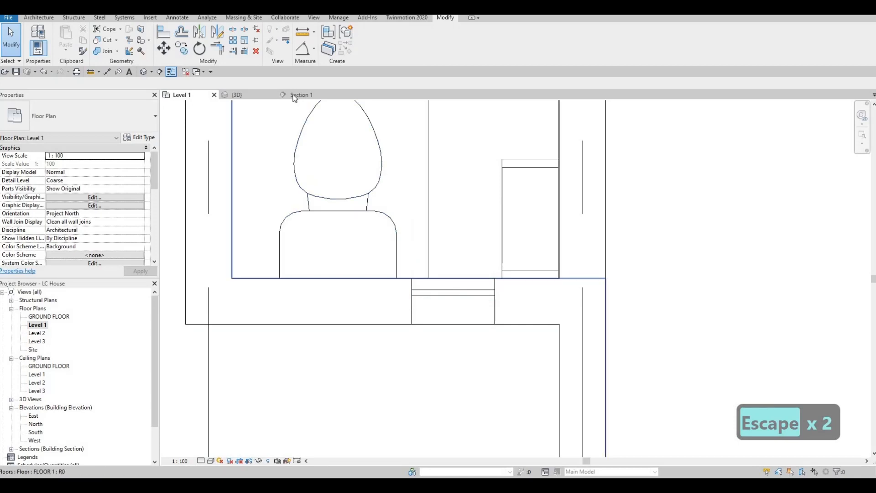
In 3D, align the top of the bathroom's narrow curtain wall with the top of the long curtain wall behind the entrance.
left_click(247, 97)
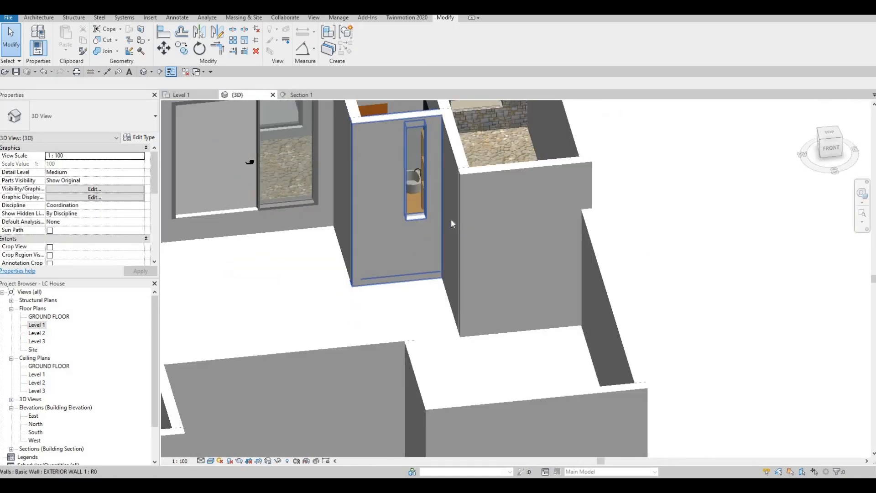
middle_click_drag(382, 179, 404, 190)
scroll(433, 228, "down", 1)
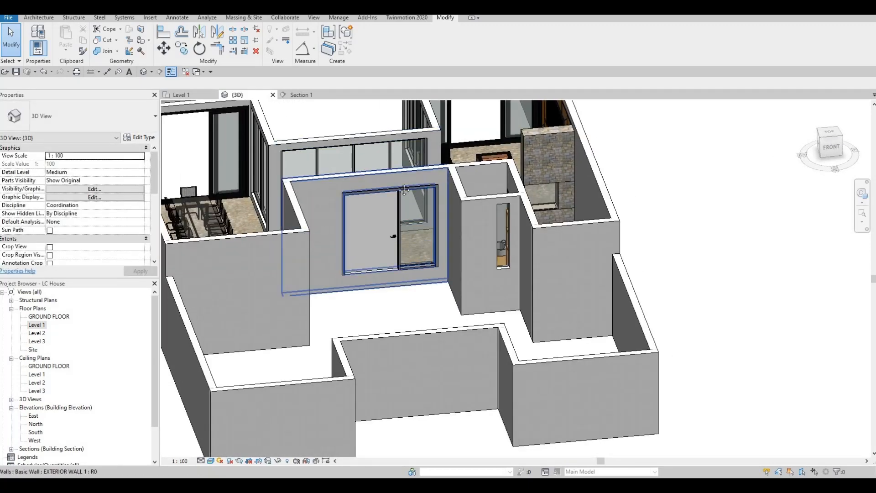
scroll(403, 183, "up", 3)
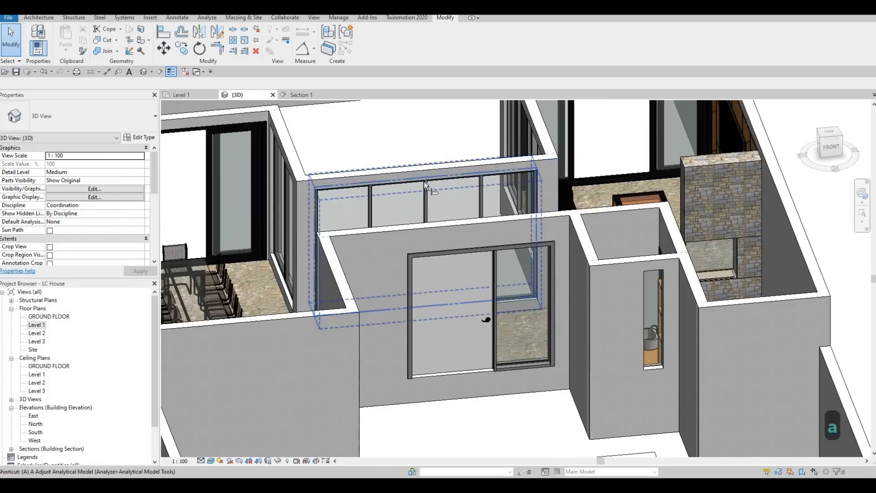
key("a")
key("l")
left_click(461, 173)
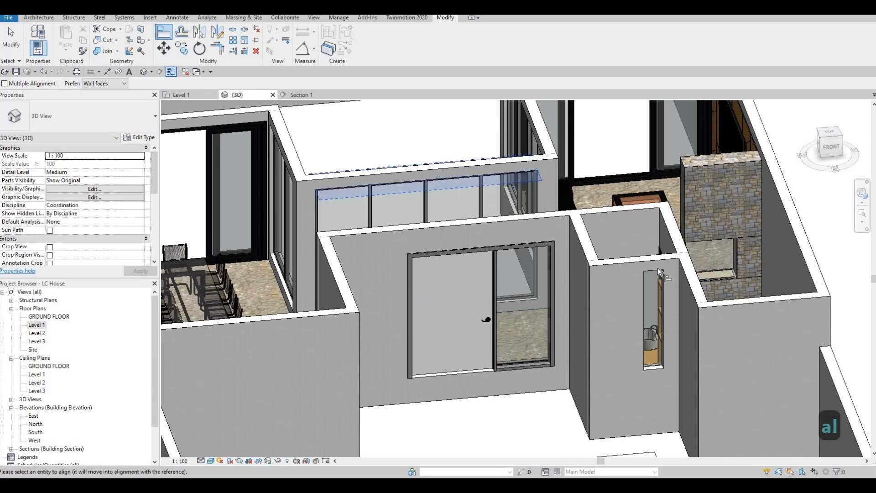
left_click(649, 283)
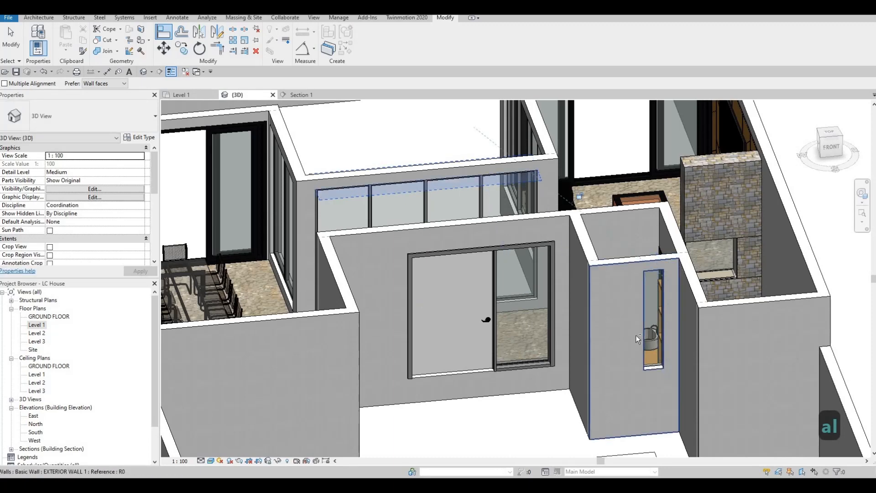
key("Escape")
key("Escape")
middle_click_drag(636, 335, 649, 274, "shift")
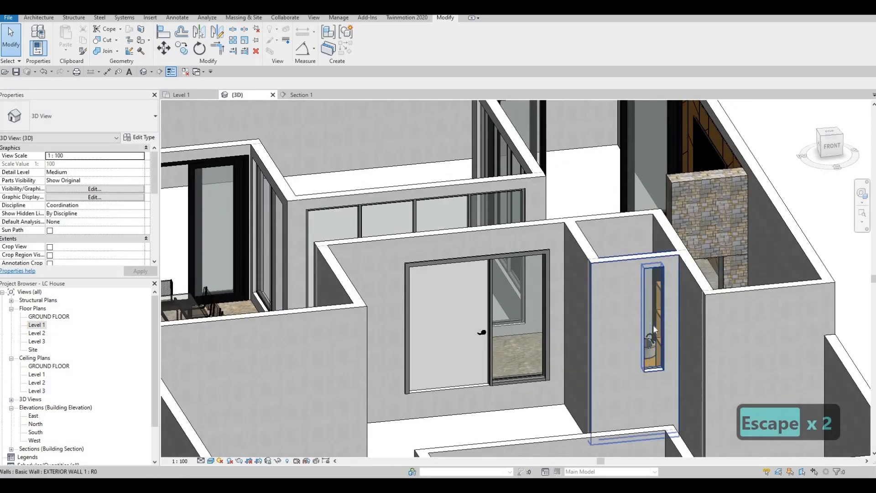
key("Escape")
key("Escape")
Frame the bathroom's narrow curtain wall with 50mm x 65mm rectangular mullions on all its grid lines.
middle_click_drag(640, 348, 484, 239, "shift")
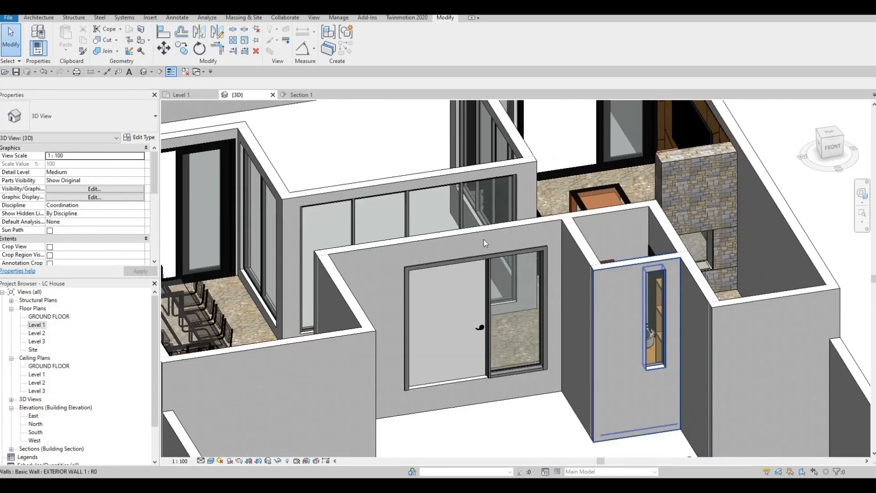
key("Escape")
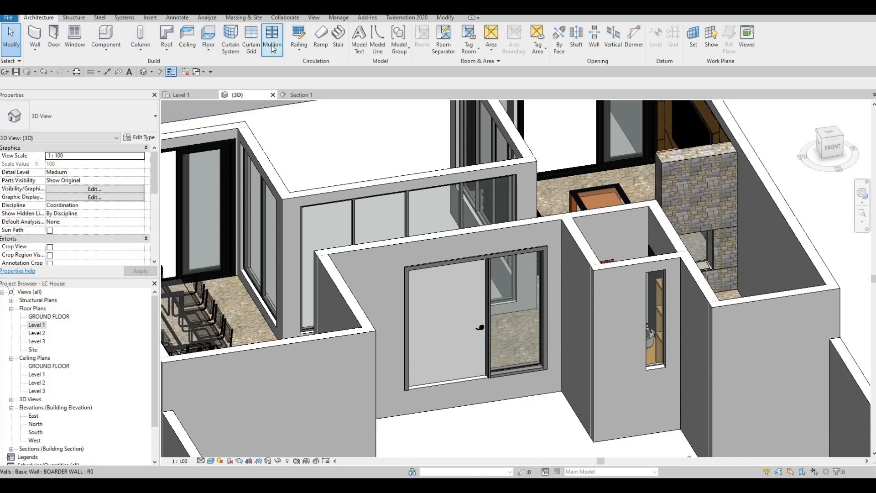
left_click(272, 47)
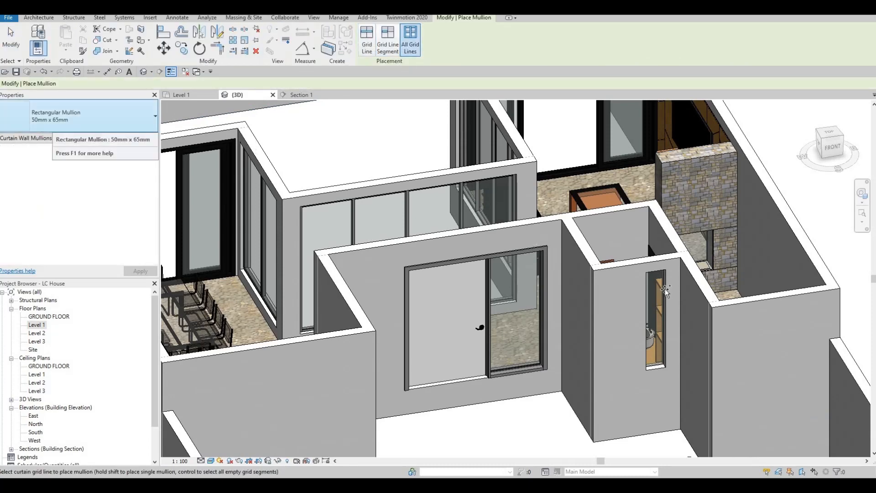
left_click(660, 332)
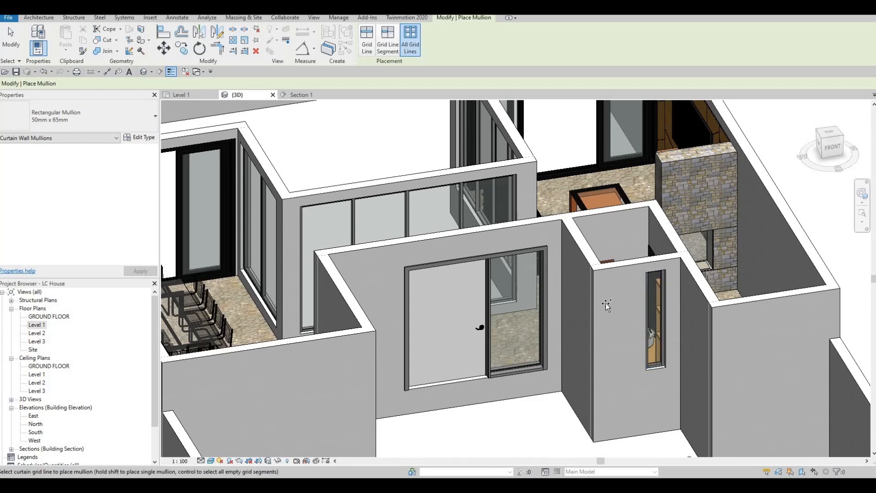
scroll(567, 317, "down", 3)
middle_click_drag(567, 316, 632, 362, "shift")
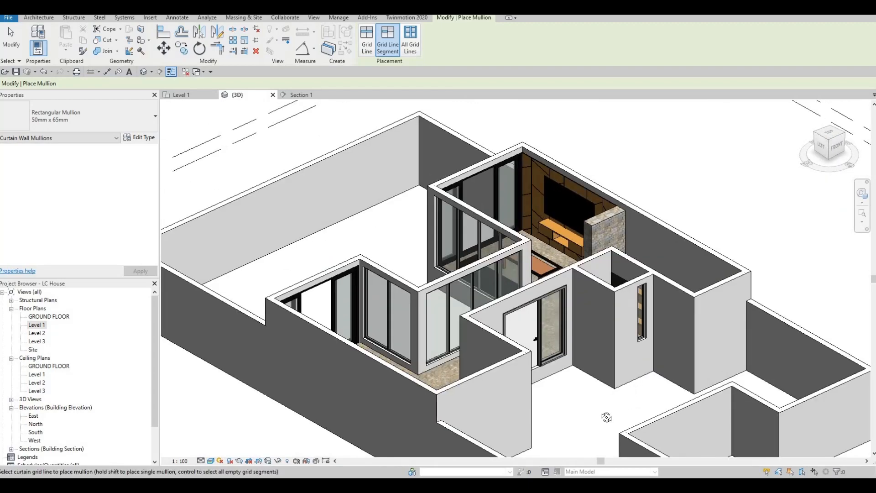
key("Escape")
key("Escape")
scroll(590, 387, "down", 2)
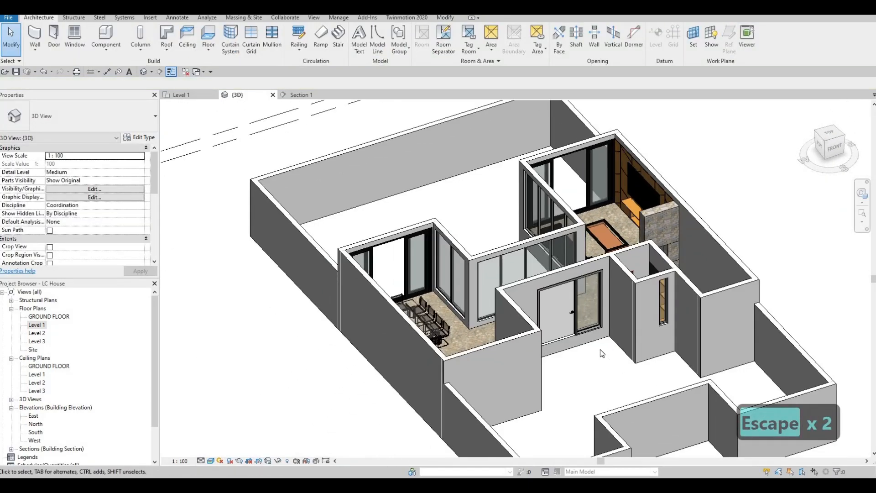
middle_click_drag(650, 379, 629, 365, "shift")
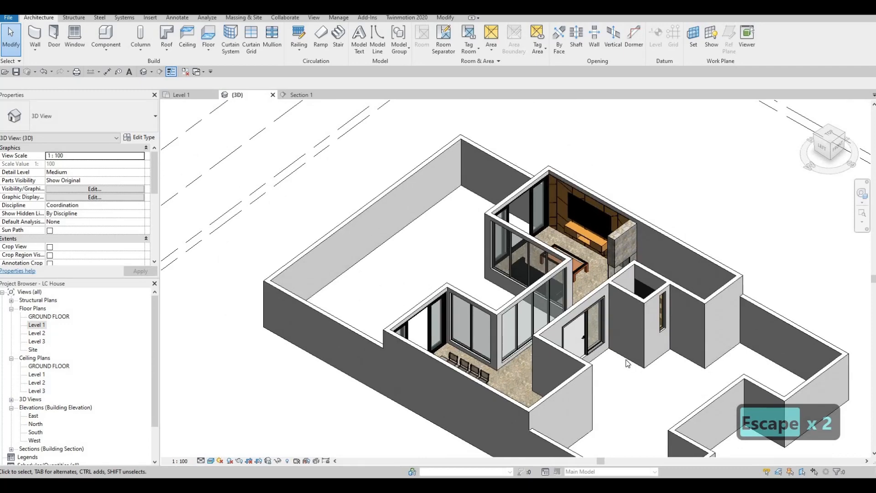
scroll(603, 351, "up", 5)
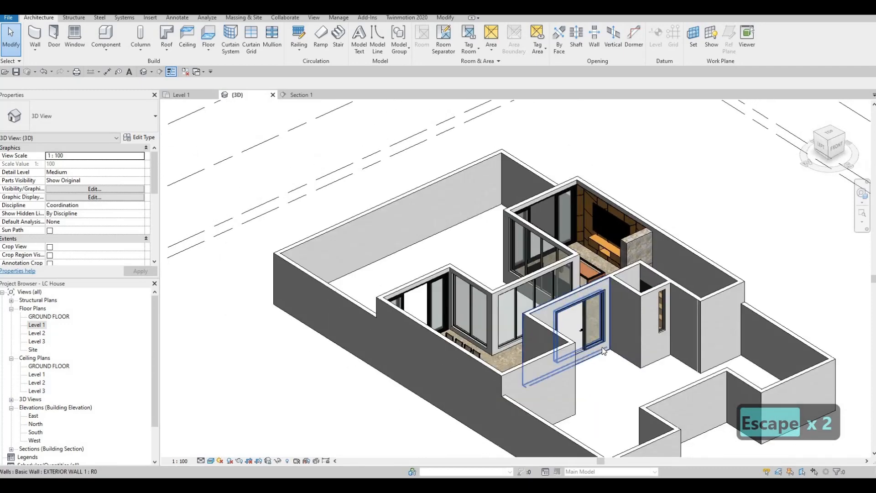
scroll(610, 343, "down", 3)
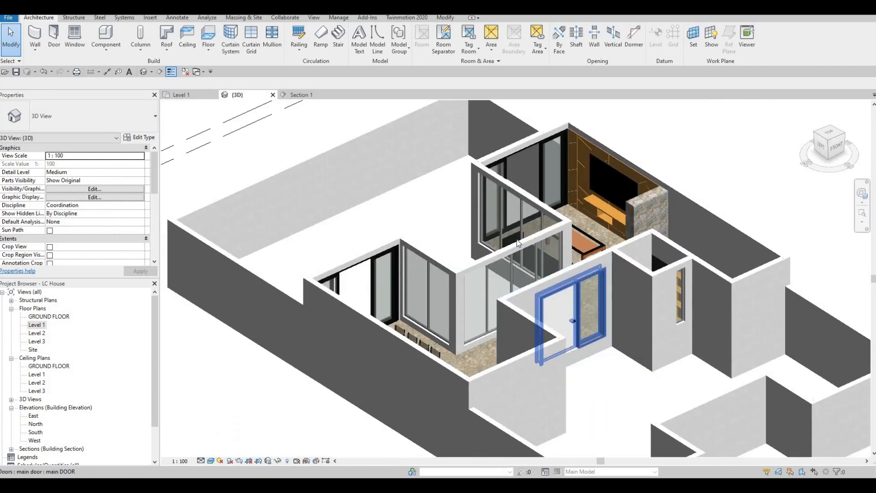
middle_click_drag(610, 342, 652, 344)
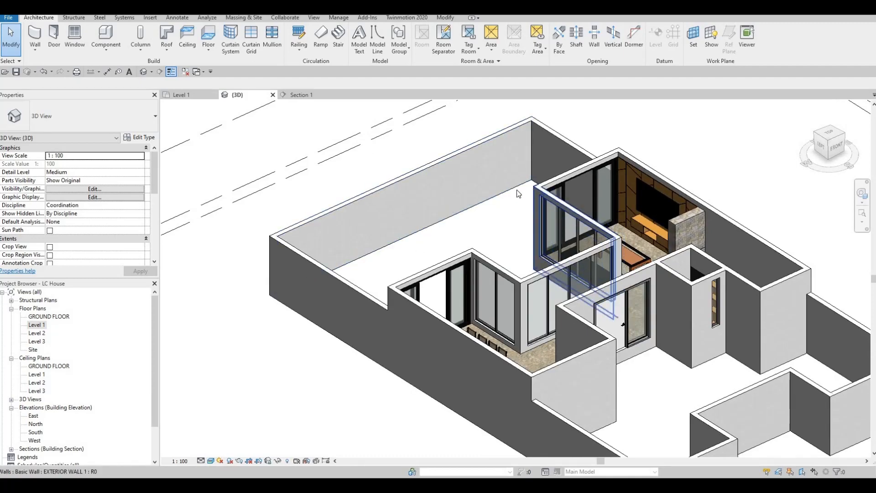
key("F1")
key("F1")
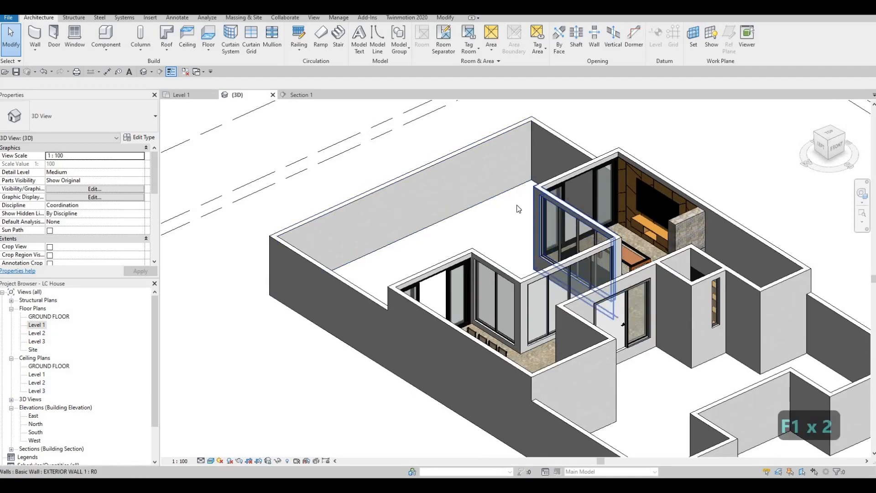
Start a floor boundary on the GROUND FLOOR plan and duplicate the FLOOR 1 type as FLOOR 2.
left_click(37, 326)
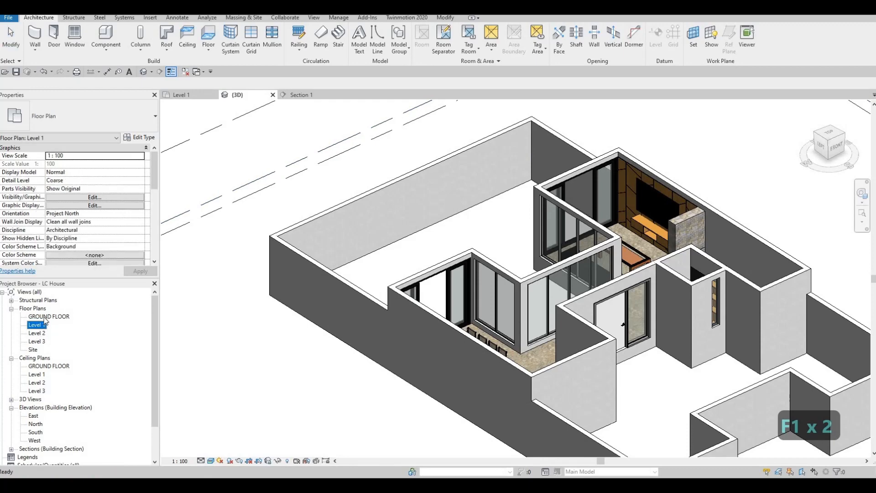
double_click(46, 317)
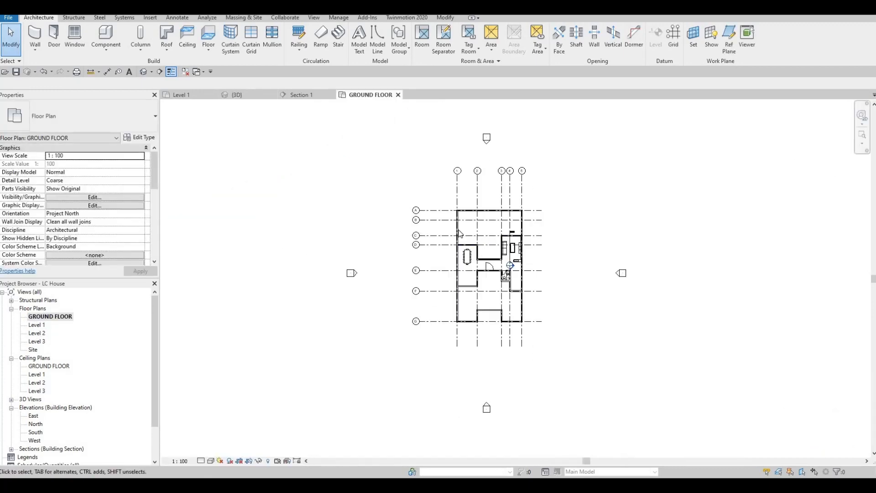
scroll(503, 224, "up", 5)
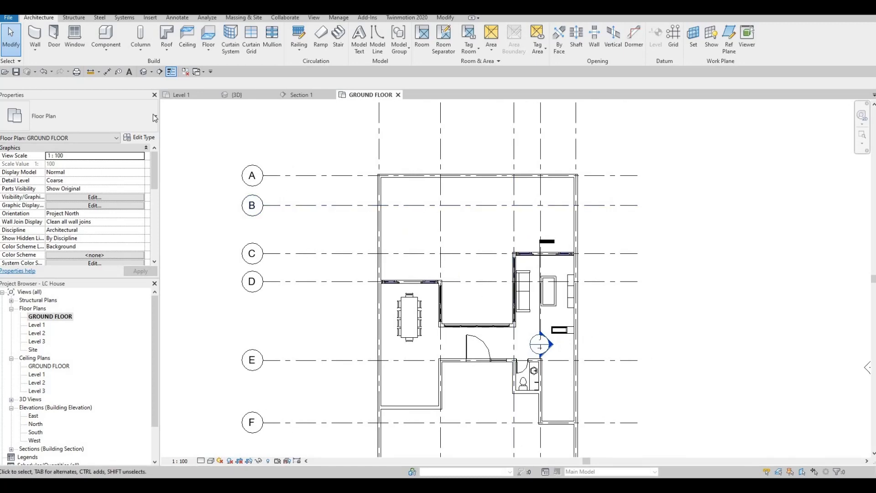
left_click(214, 36)
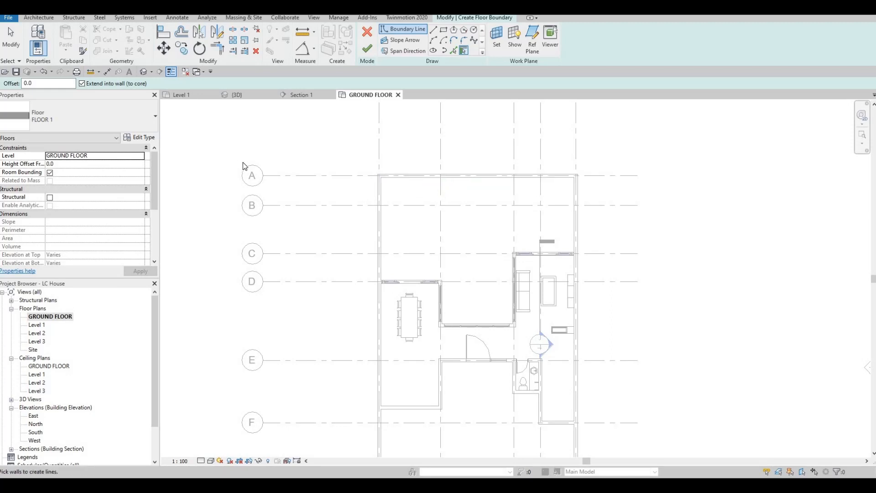
key("F1")
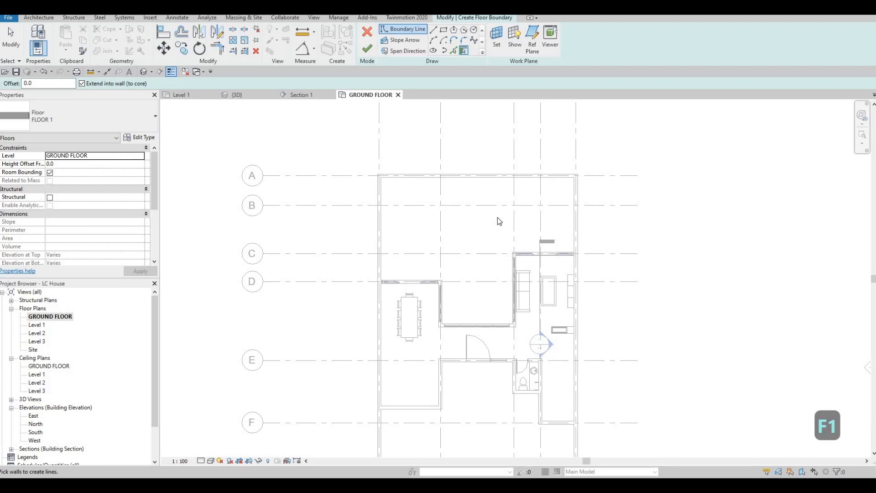
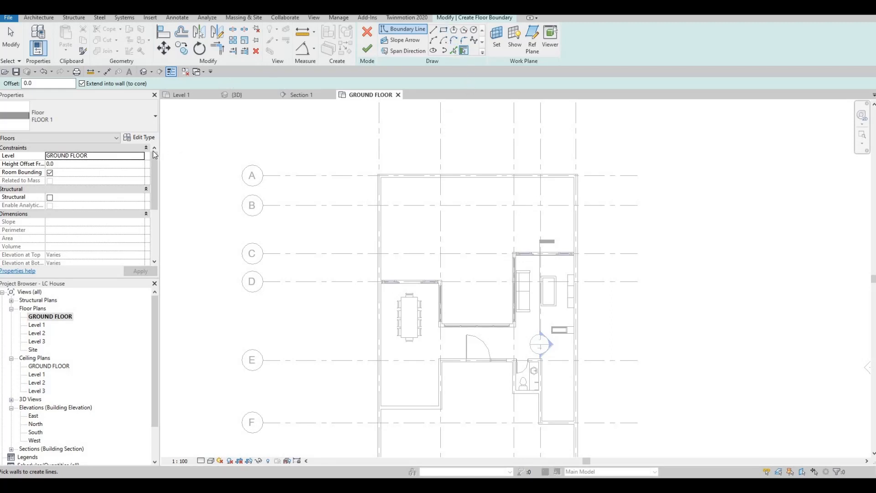
left_click(141, 139)
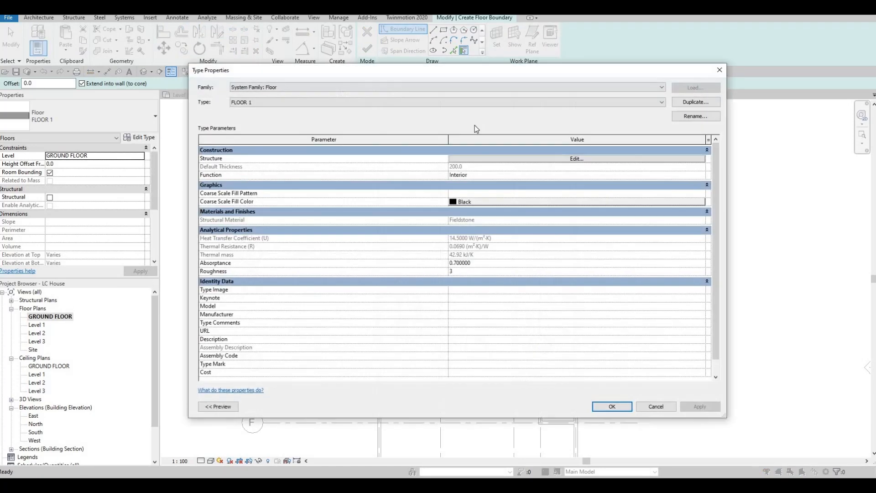
left_click(689, 103)
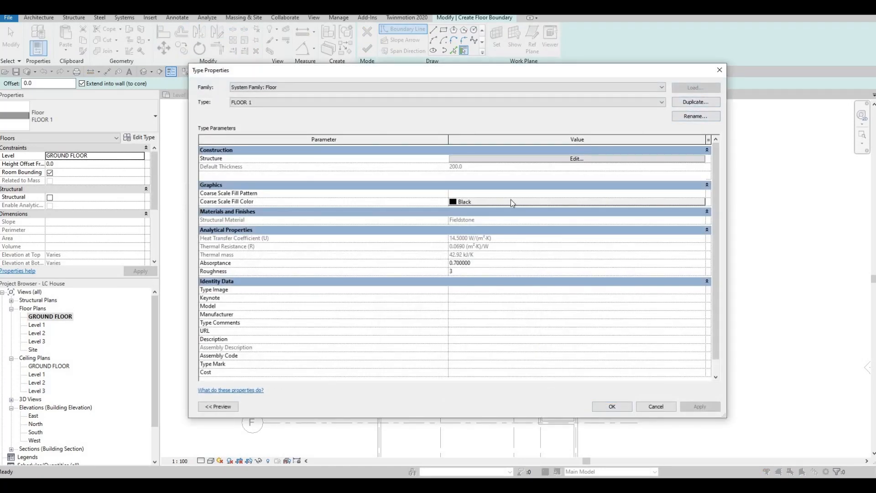
key("Return")
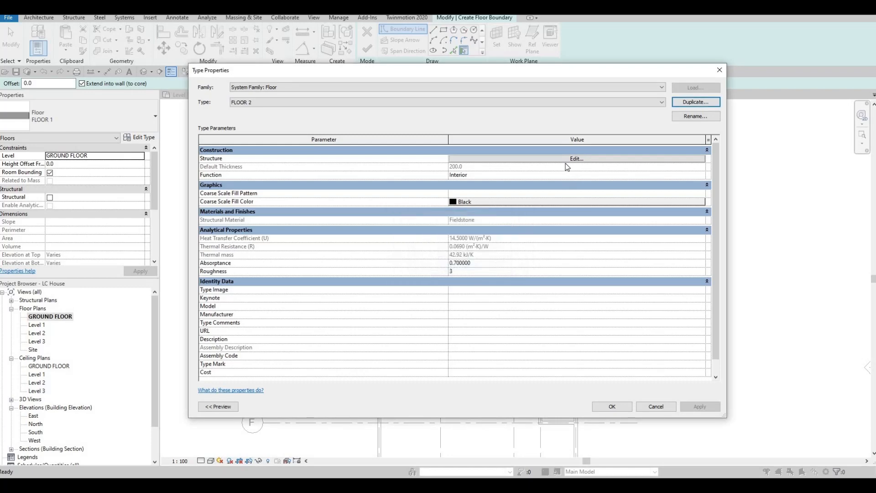
Set the FLOOR 2 type's structure layer material to Stone from the AEC Materials Stone library and accept the type.
left_click(456, 158)
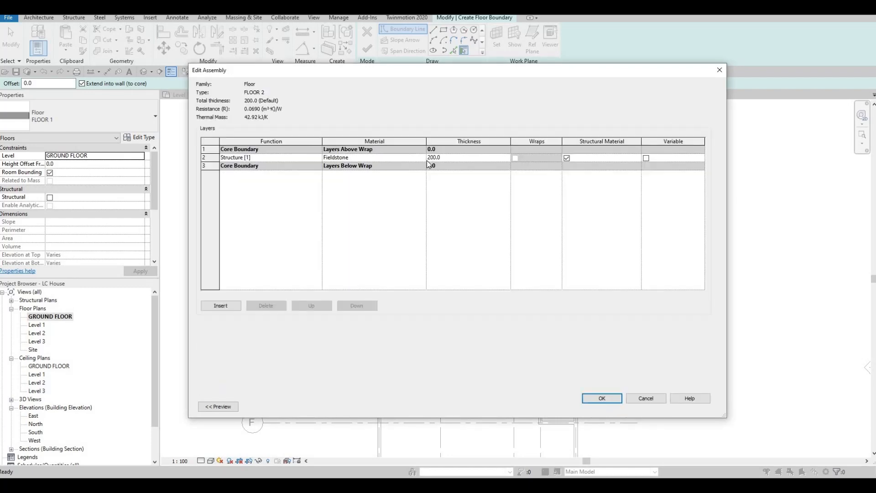
left_click(423, 157)
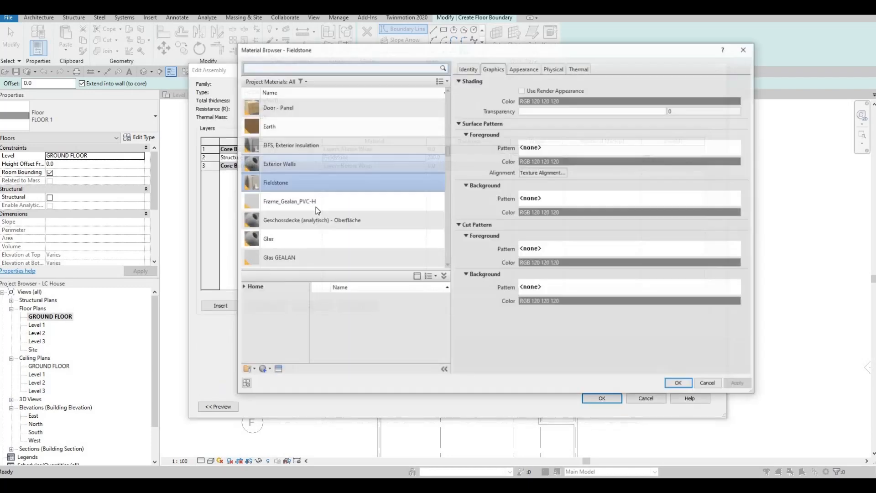
scroll(255, 266, "down", 10)
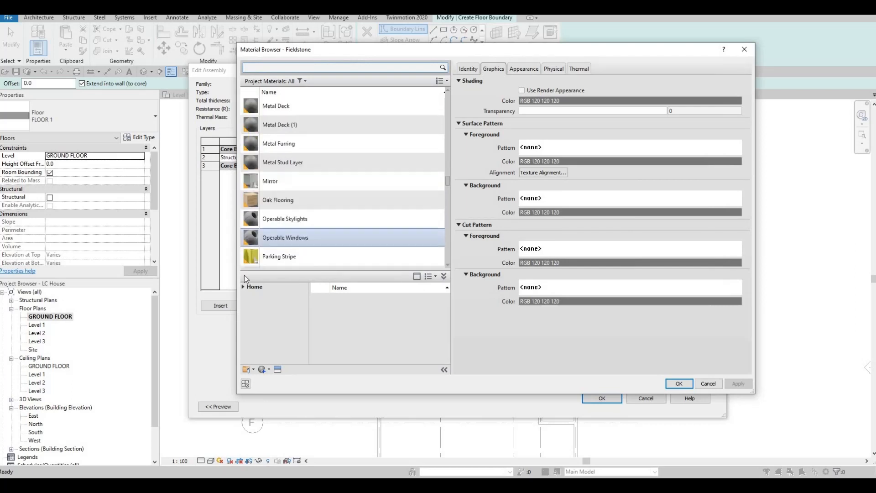
left_click(246, 290)
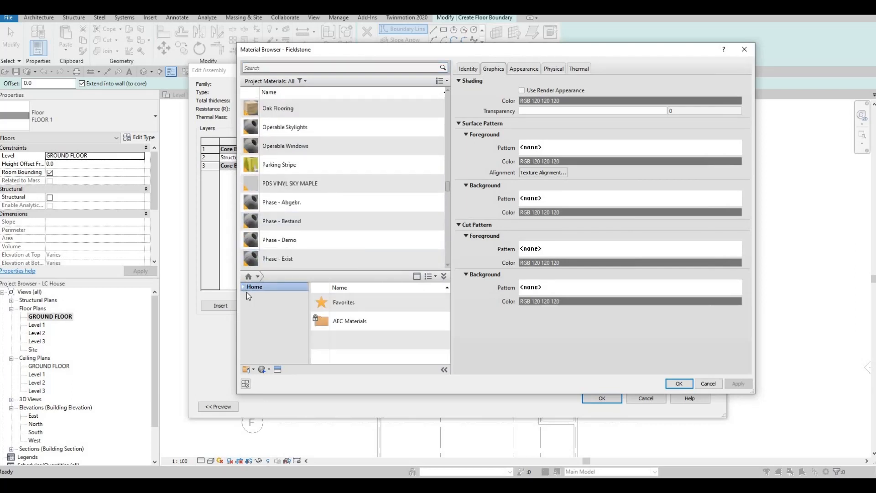
left_click(246, 304)
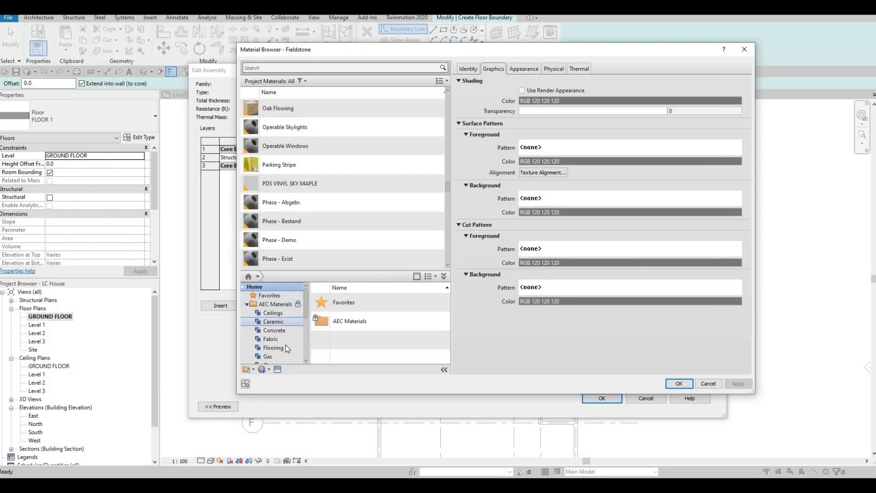
scroll(284, 347, "down", 3)
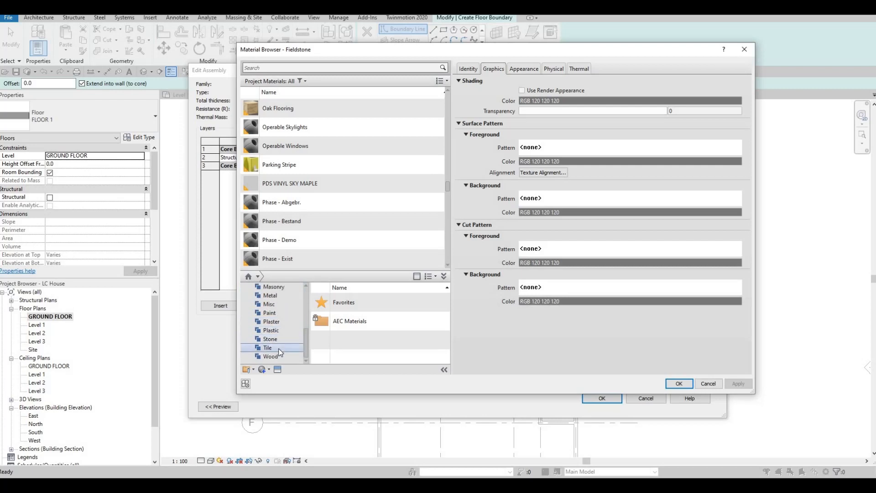
left_click(279, 339)
scroll(392, 338, "down", 5)
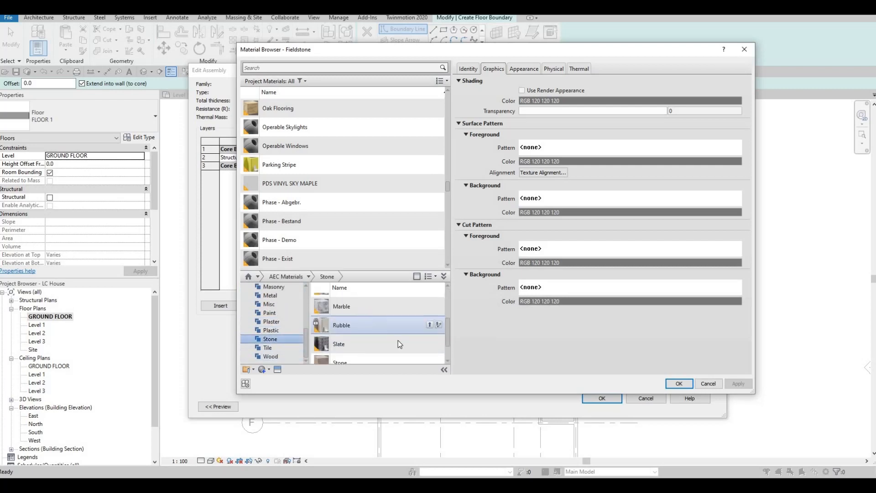
left_click(429, 336)
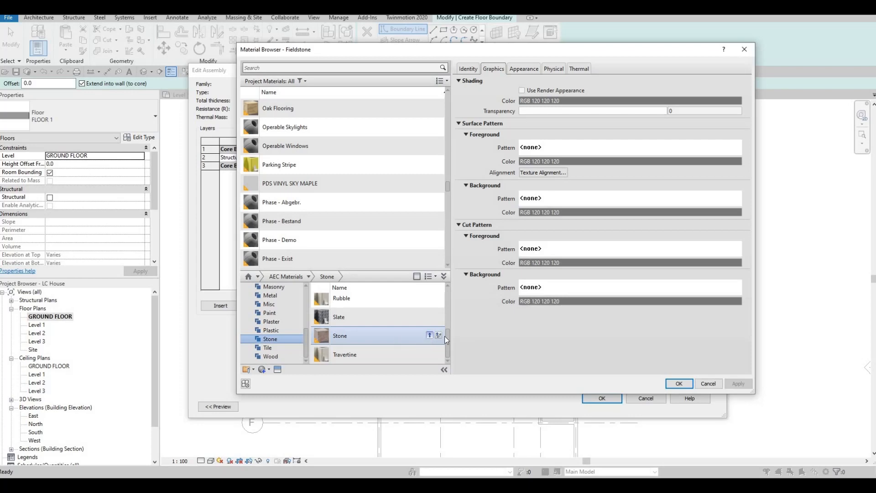
left_click(678, 383)
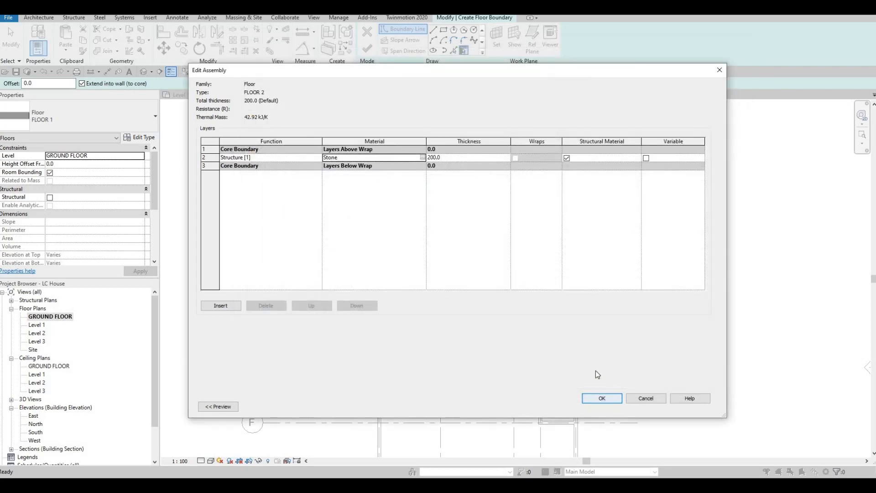
left_click(602, 398)
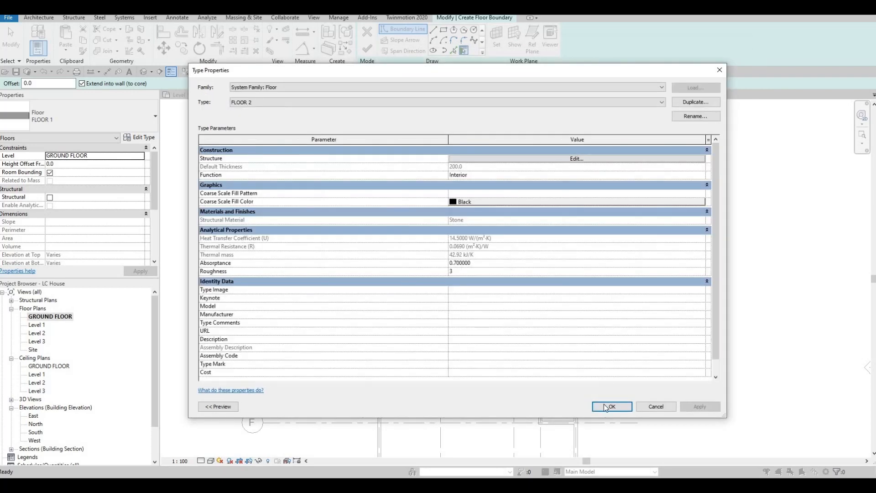
left_click(612, 406)
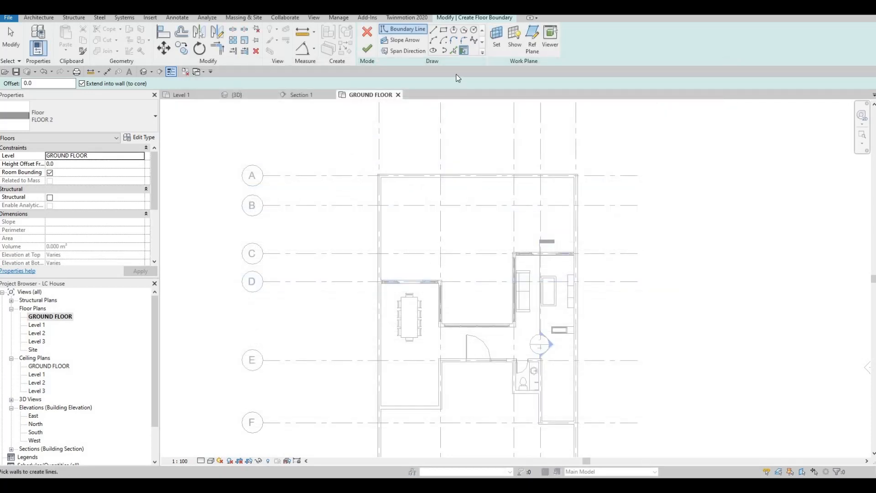
Trace the courtyard's floor boundary by picking the inner border wall edges and the house's exterior wall faces facing the courtyard.
left_click(454, 51)
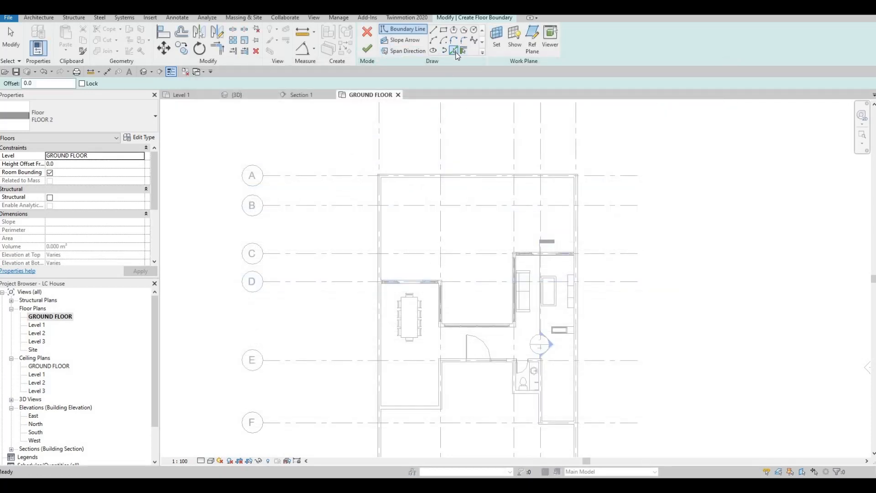
left_click(480, 181)
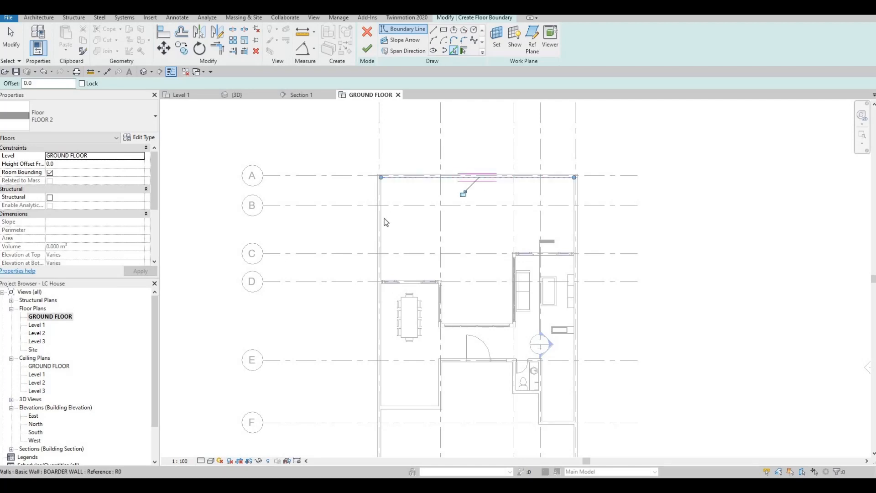
scroll(398, 283, "up", 5)
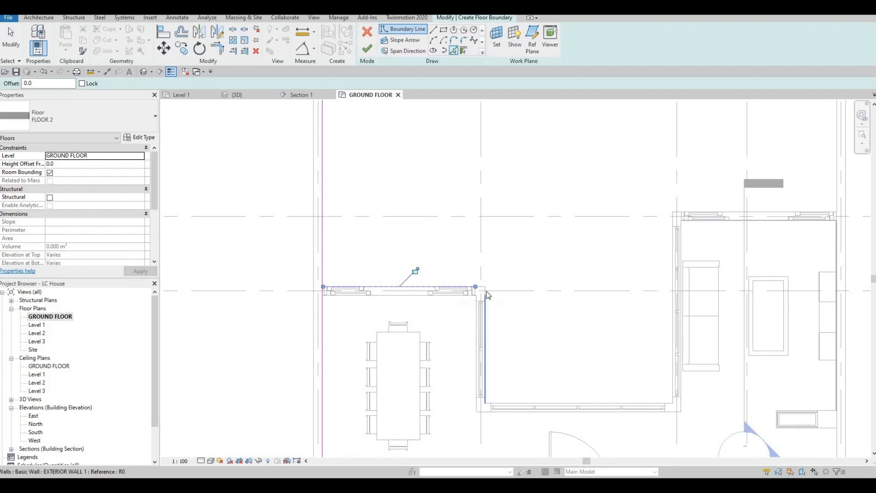
left_click(486, 292)
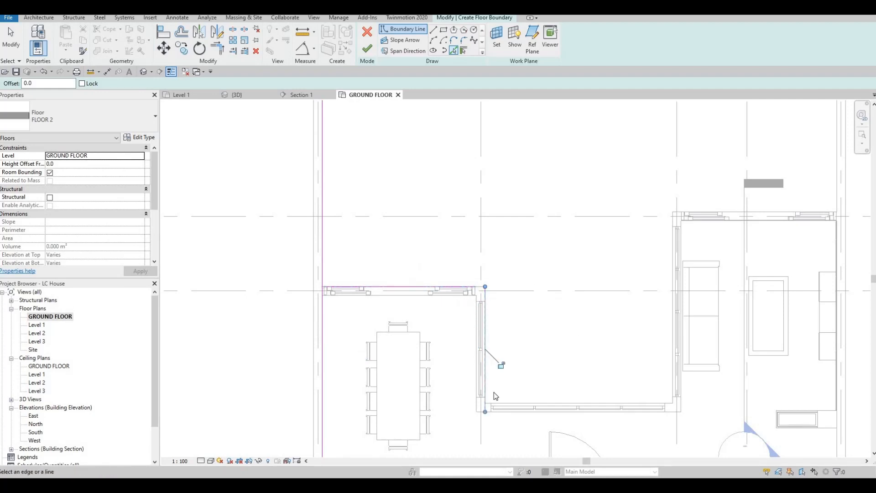
left_click(672, 395)
scroll(673, 395, "up", 5)
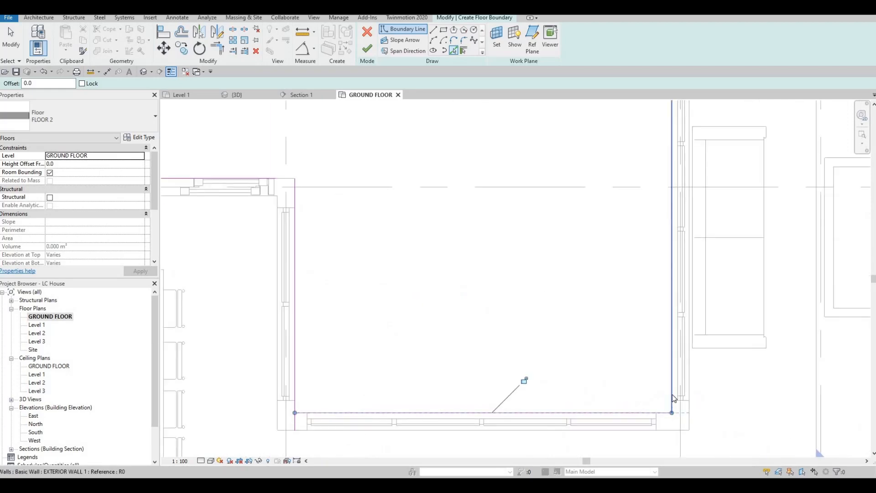
scroll(641, 345, "down", 1)
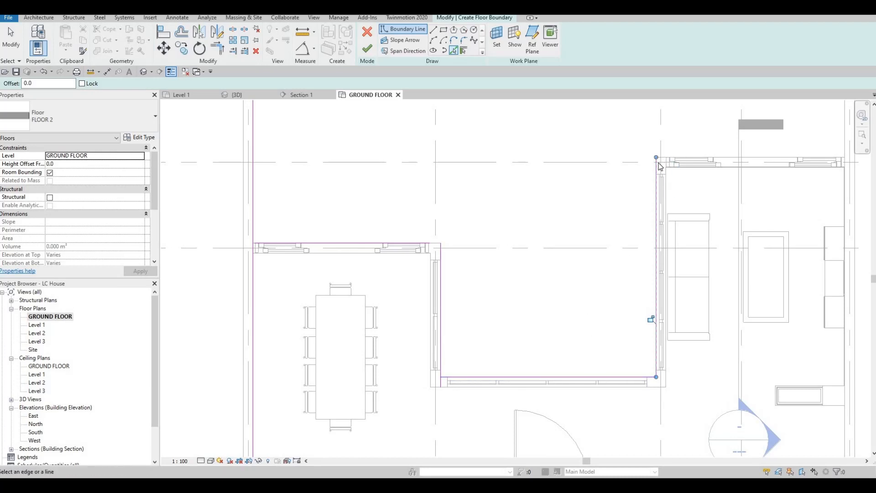
scroll(671, 142, "up", 2)
scroll(617, 188, "down", 5)
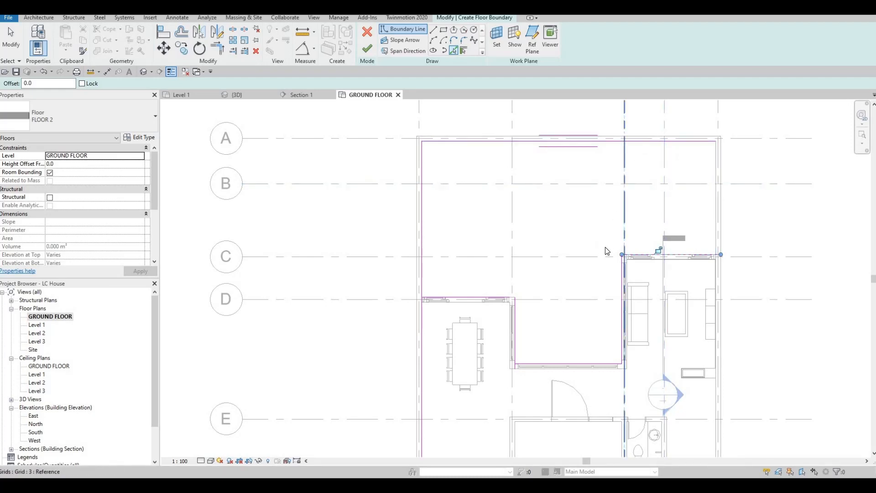
key("Escape")
key("Escape")
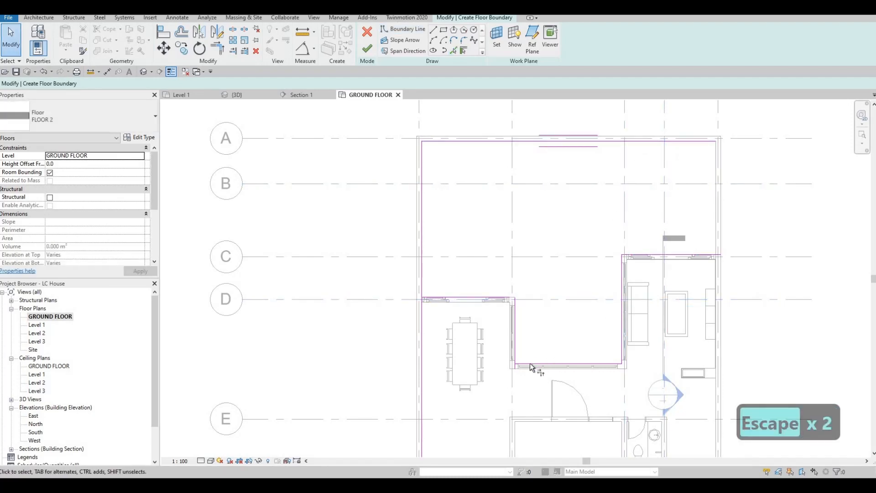
Trim the boundary line along the dining-side border wall to a corner with the dining room's exterior wall line near grid D.
key("t")
key("r")
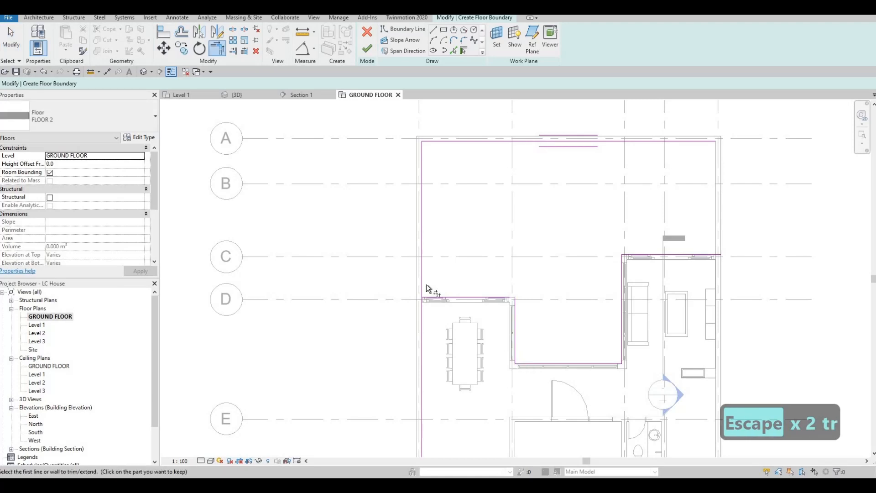
left_click(423, 278)
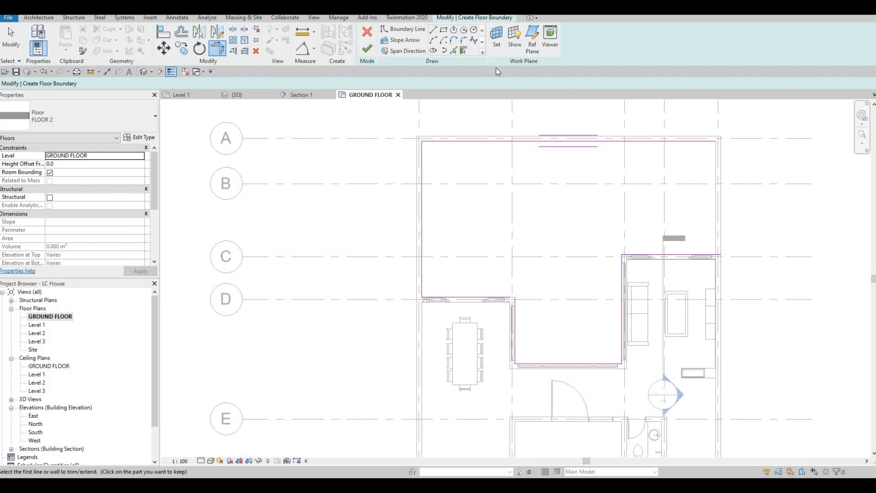
Close the outline along the living-room-side border wall, trim its corner near grid C, and finish the FLOOR 2 floor.
left_click(454, 50)
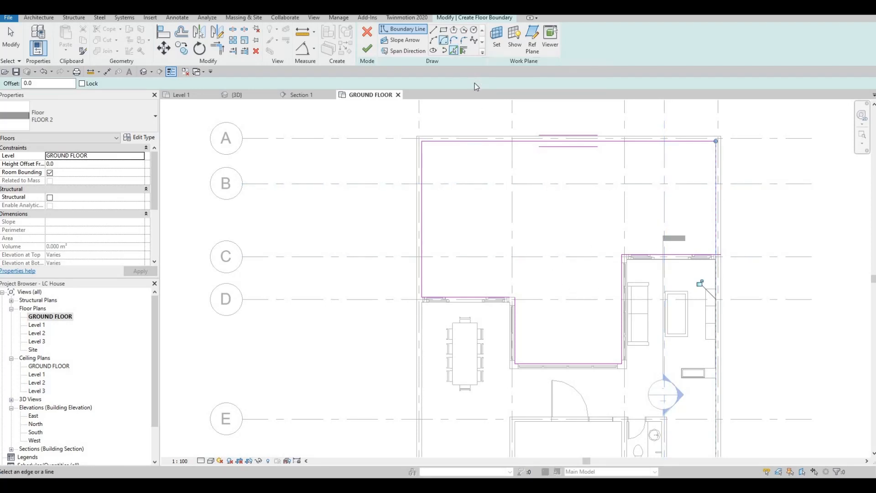
key("Escape")
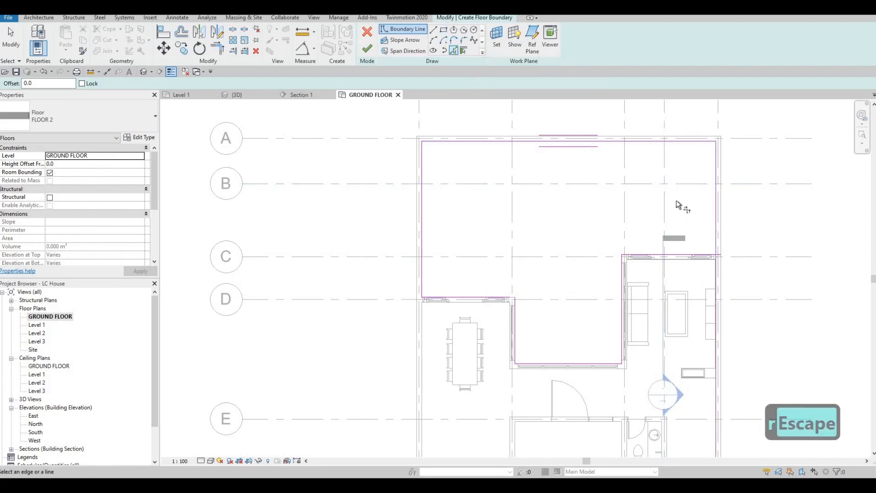
key("Escape")
key("t")
key("r")
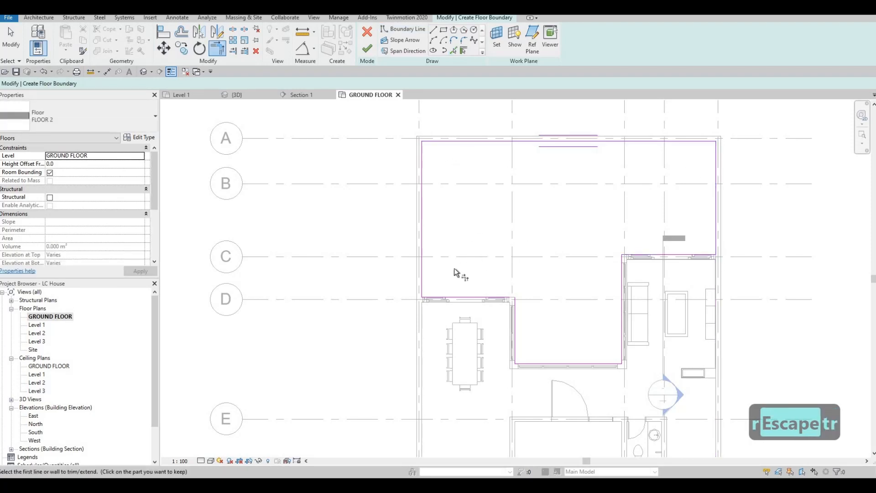
middle_click_drag(487, 295, 451, 281)
left_click(472, 284)
left_click(478, 289)
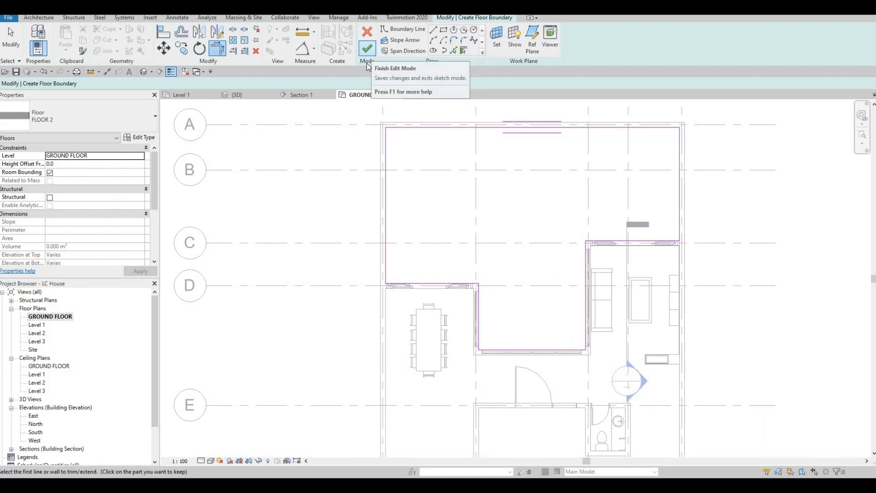
left_click(367, 48)
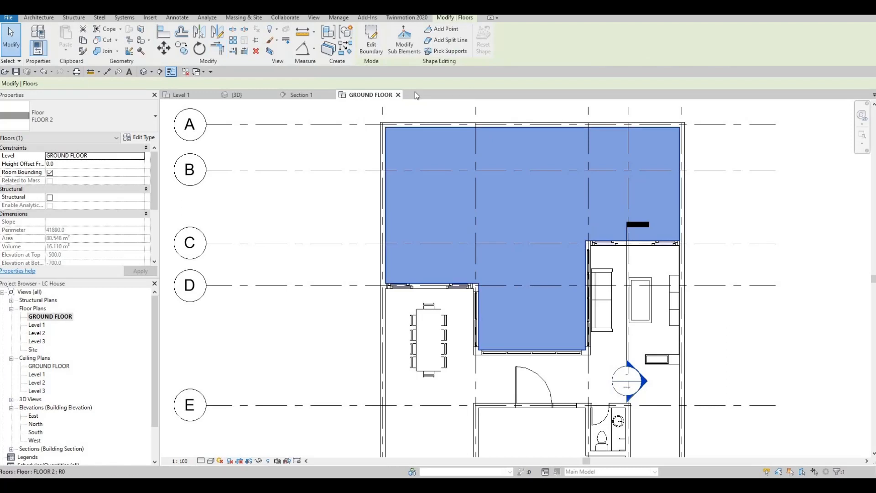
Edit the courtyard floor's boundary and sketch a rectangular opening about 2700 mm by 6900 mm in its middle.
left_click(371, 44)
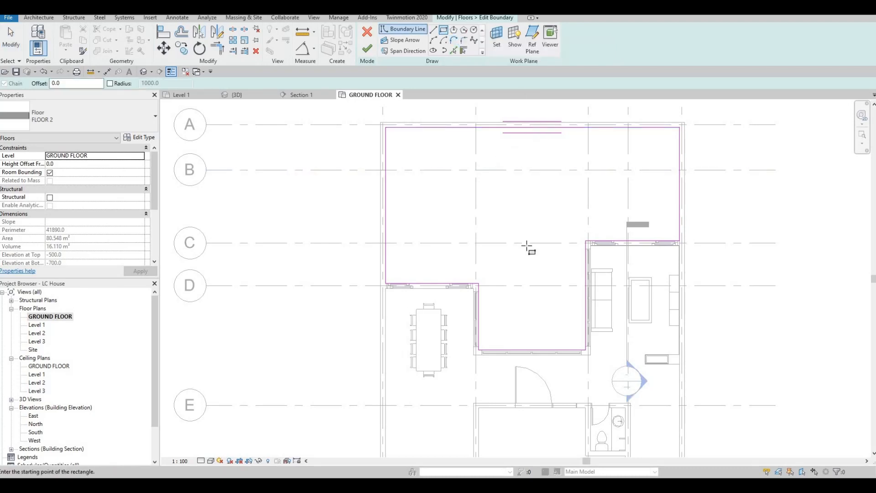
left_click(564, 313)
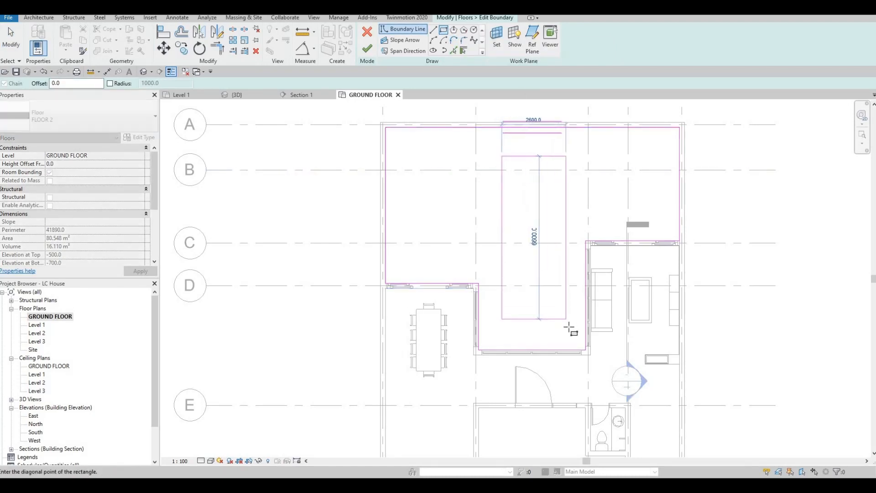
left_click(569, 327)
key("Escape")
key("Escape")
key("Escape")
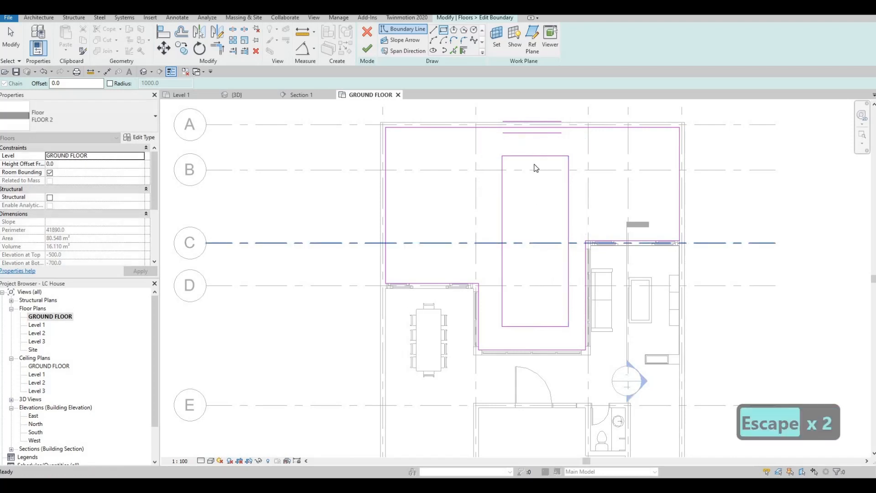
Move the opening's edge near grid B to 1500 mm from the floor's outer edge, and shift its long sides to make it 2880 mm wide.
left_click(534, 157)
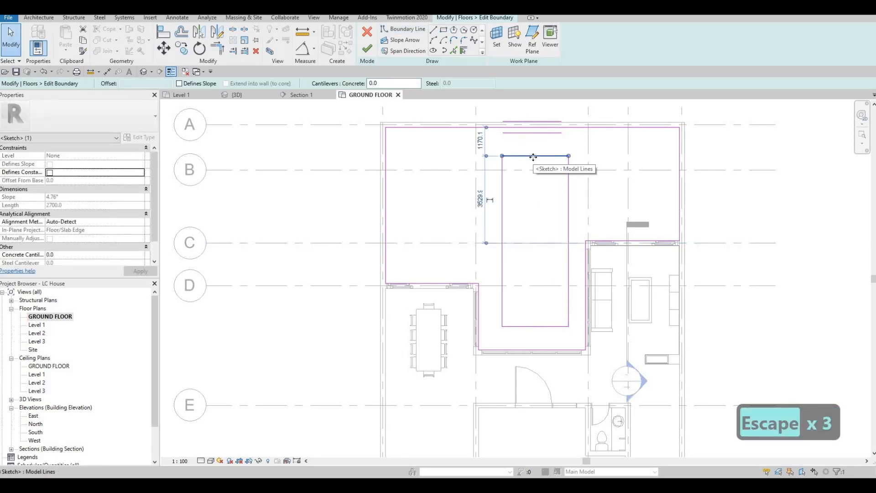
left_click_drag(533, 169, 557, 185)
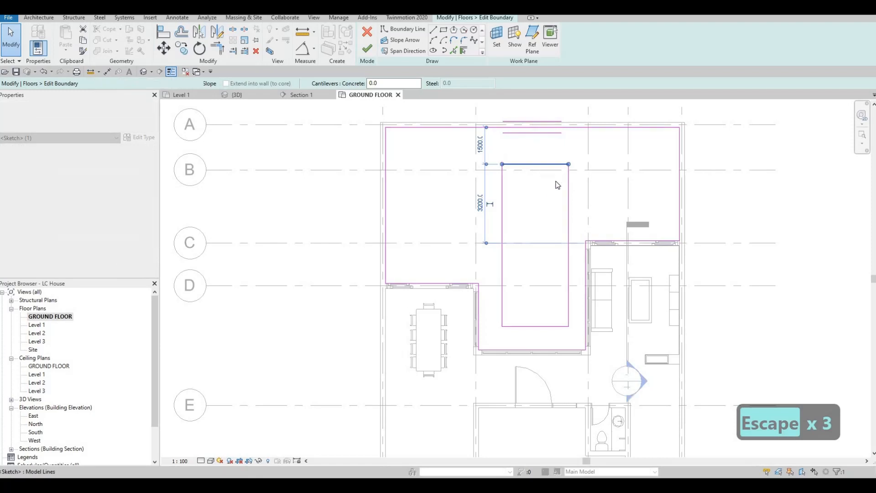
left_click(501, 180)
key("Left")
key("Left")
key("Left")
key("Left")
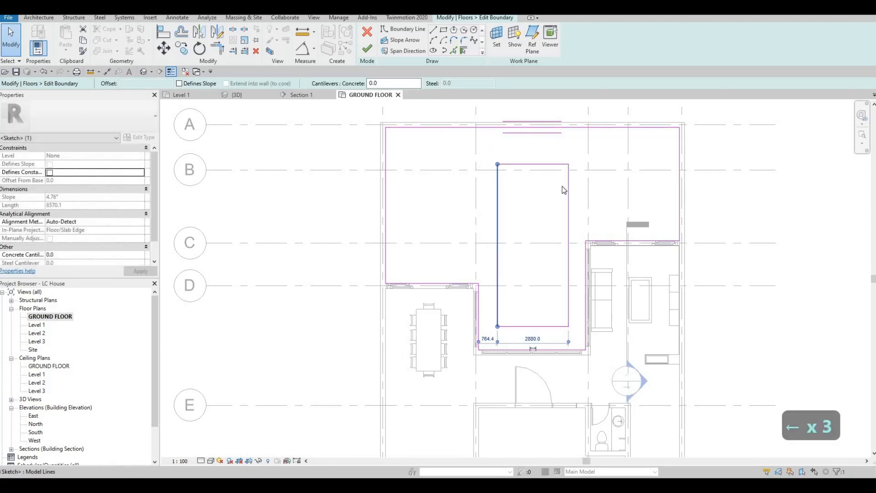
left_click(570, 189)
key("Left")
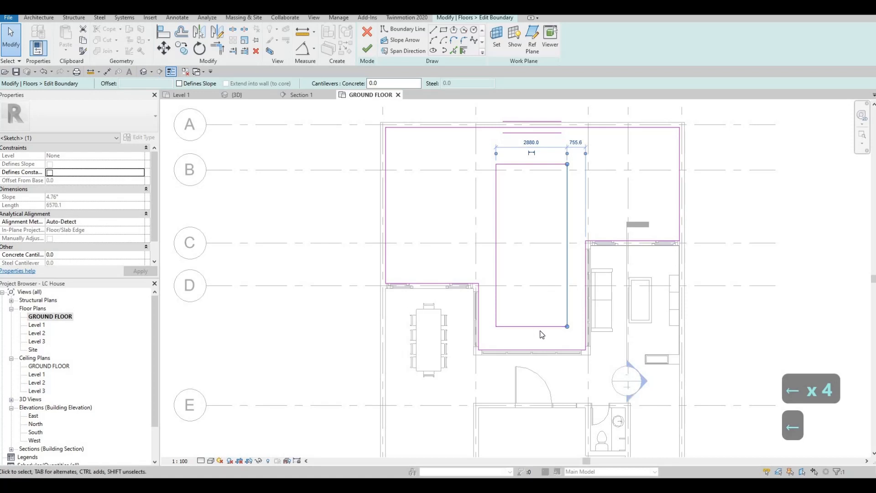
key("Escape")
Move the opening's short edge near the entrance hall to about 1075 mm from the floor's edge and finish the boundary edit.
left_click(545, 326)
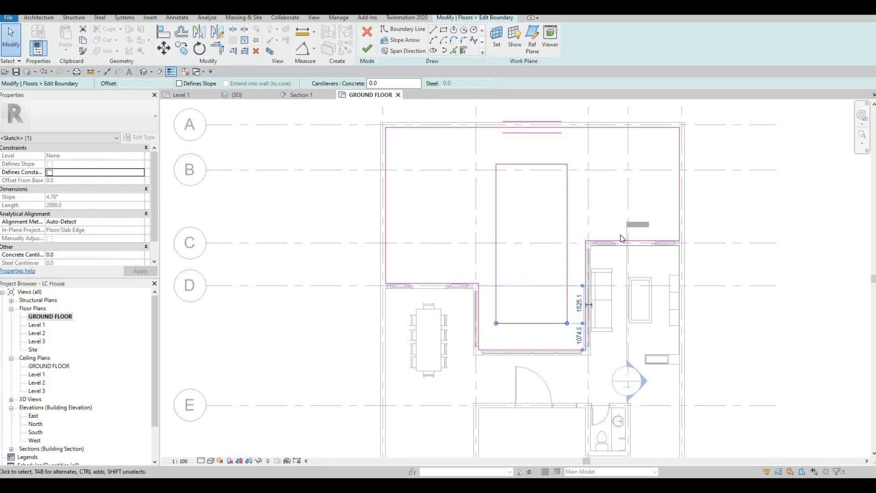
key("Up")
key("Up")
key("Escape")
key("Escape")
key("Escape")
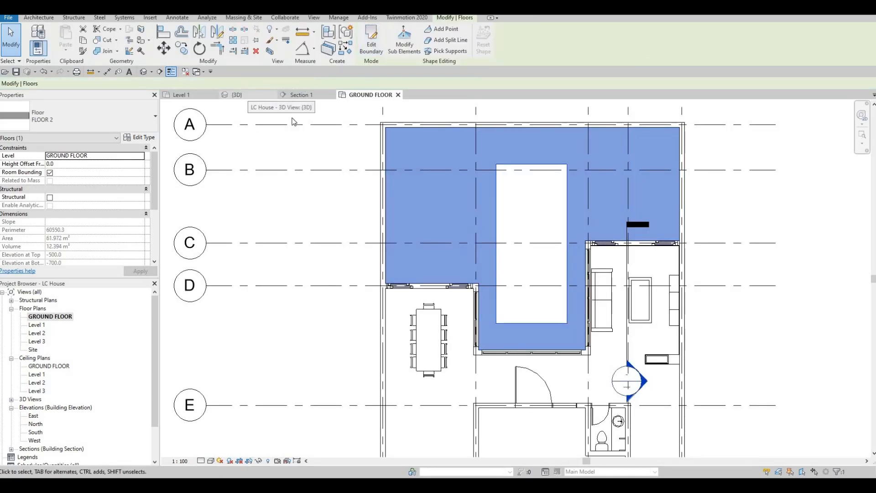
Inspect the courtyard floor and its rectangular opening in the 3D view from several angles, including the adjoining glazed walls and sliding doors.
left_click(234, 95)
key("Escape")
scroll(466, 212, "up", 5)
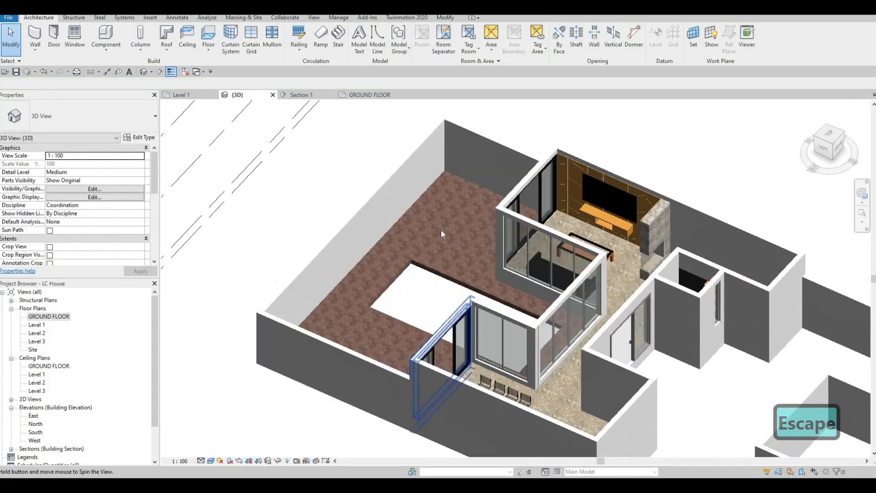
middle_click_drag(507, 203, 547, 244)
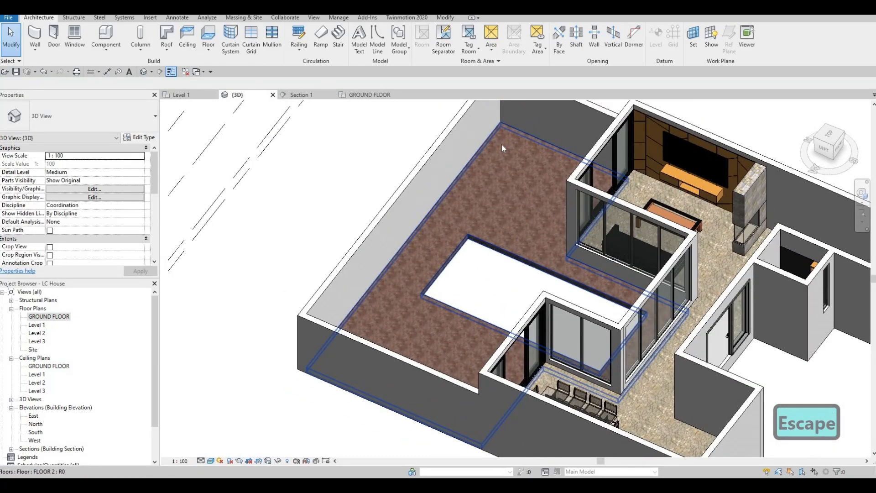
middle_click_drag(508, 283, 448, 283)
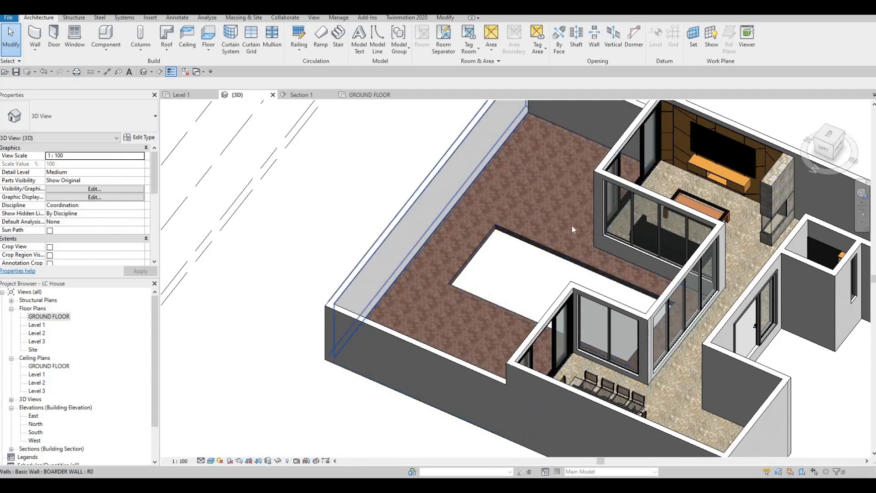
middle_click_drag(690, 286, 598, 277, "shift")
middle_click_drag(528, 248, 519, 220)
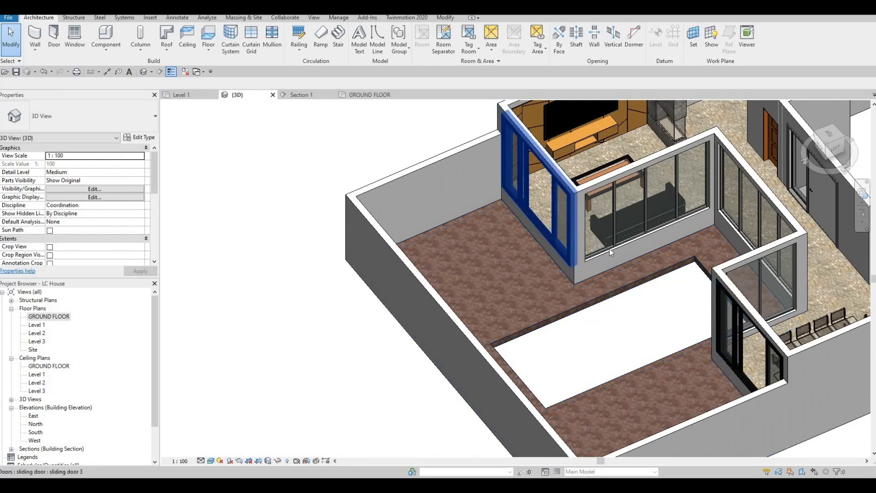
scroll(628, 258, "down", 2)
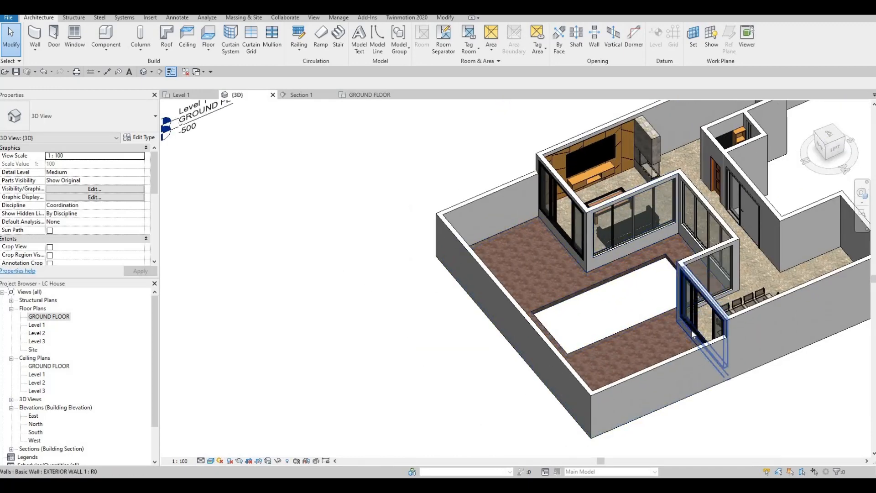
middle_click_drag(675, 221, 711, 253, "shift")
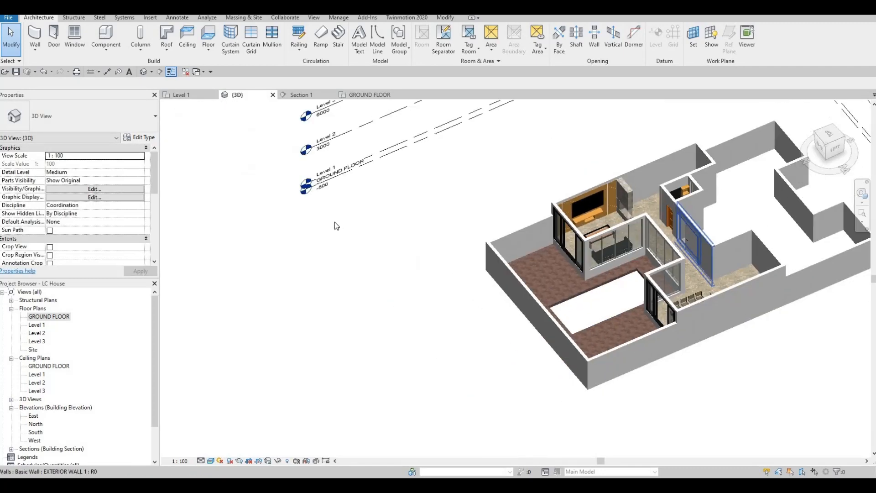
middle_click_drag(336, 226, 238, 168)
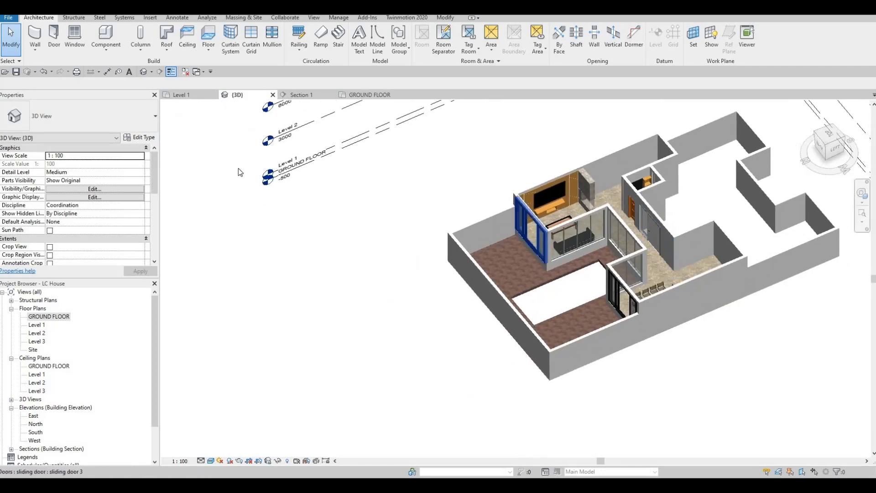
scroll(547, 323, "up", 3)
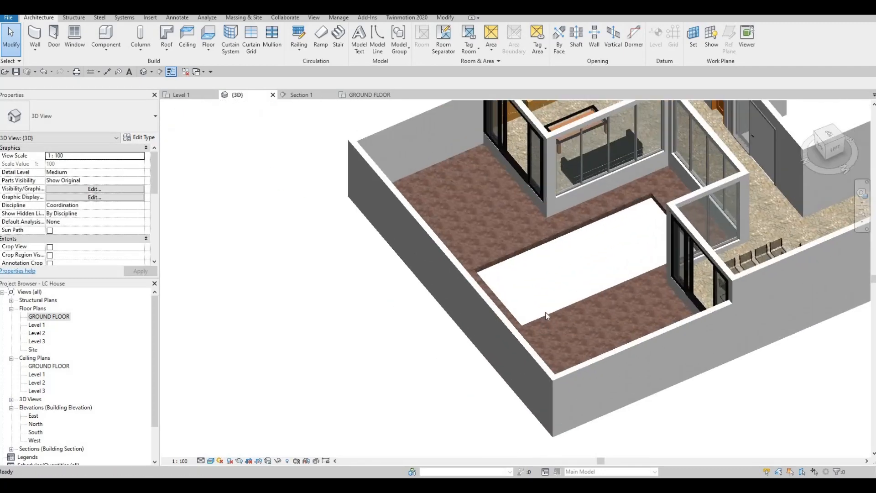
middle_click_drag(609, 268, 589, 438)
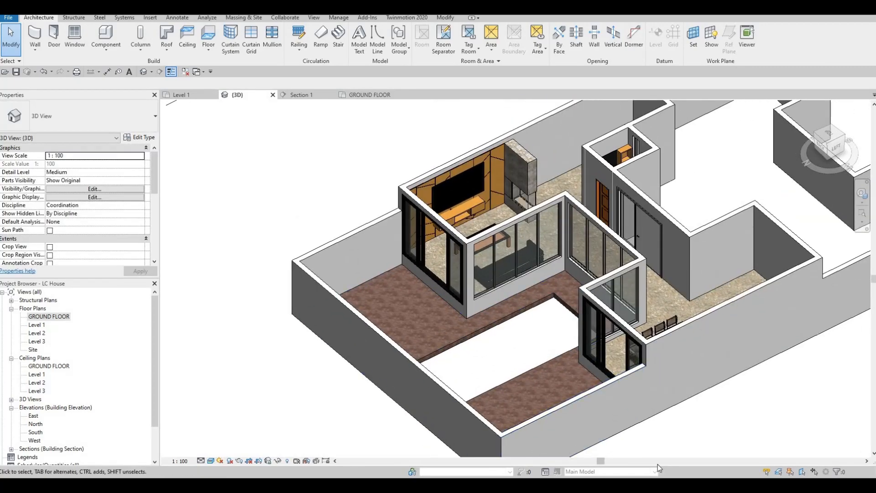